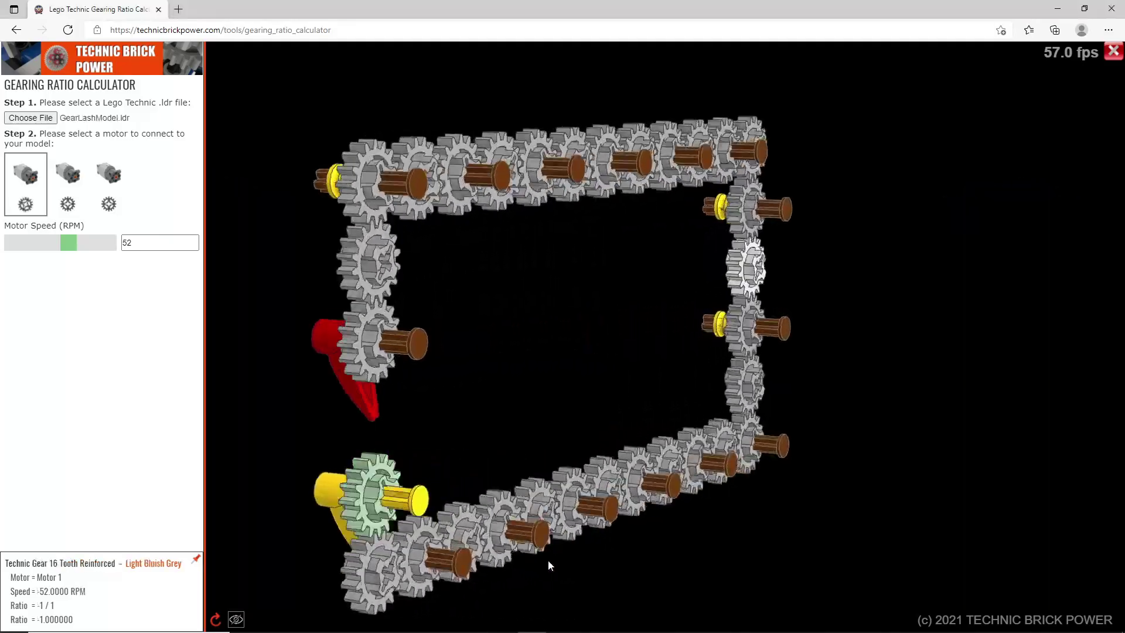
left_click_drag(548, 566, 704, 566)
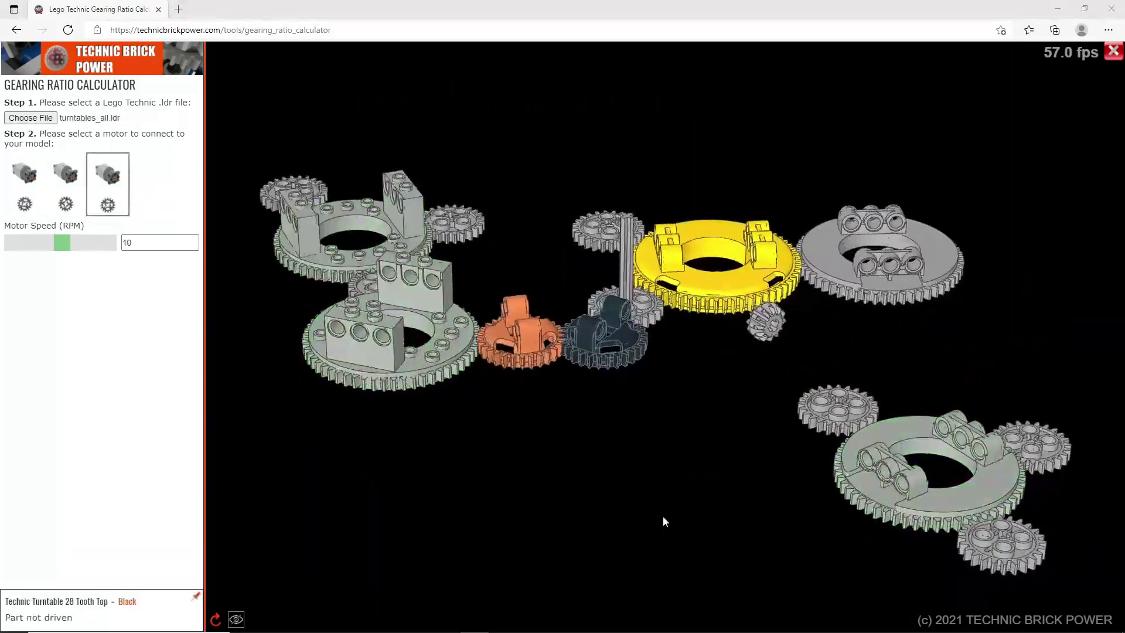
left_click_drag(664, 521, 773, 542)
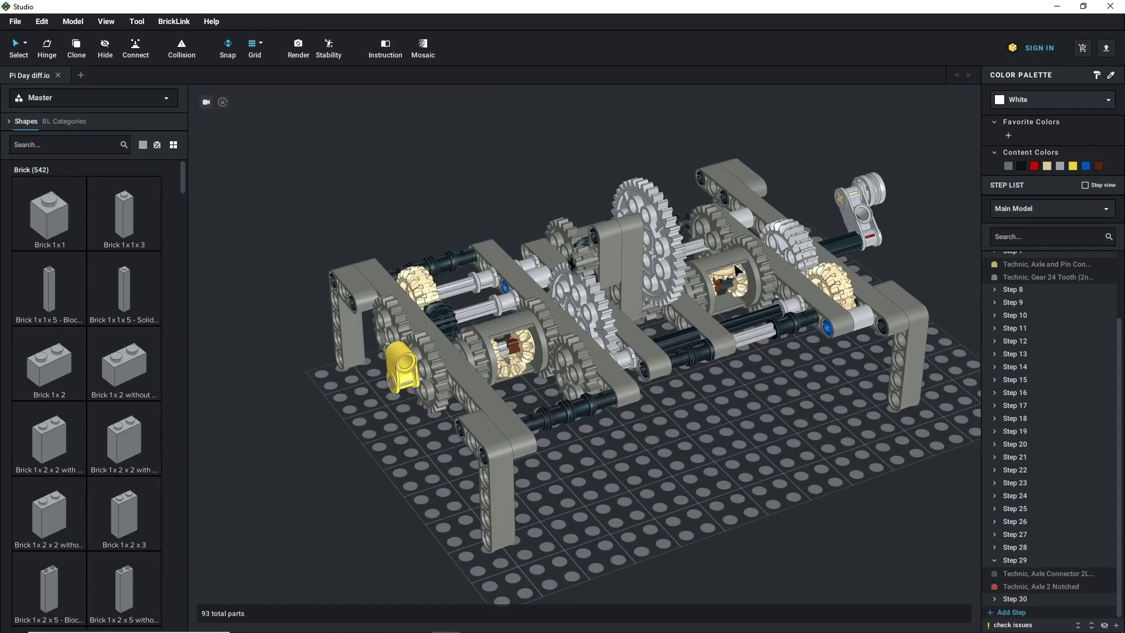
Inspect both ends of the geared mechanism, selecting the yellow axle and pin connector and then clearing the selection.
right_click(736, 387)
left_click(713, 391)
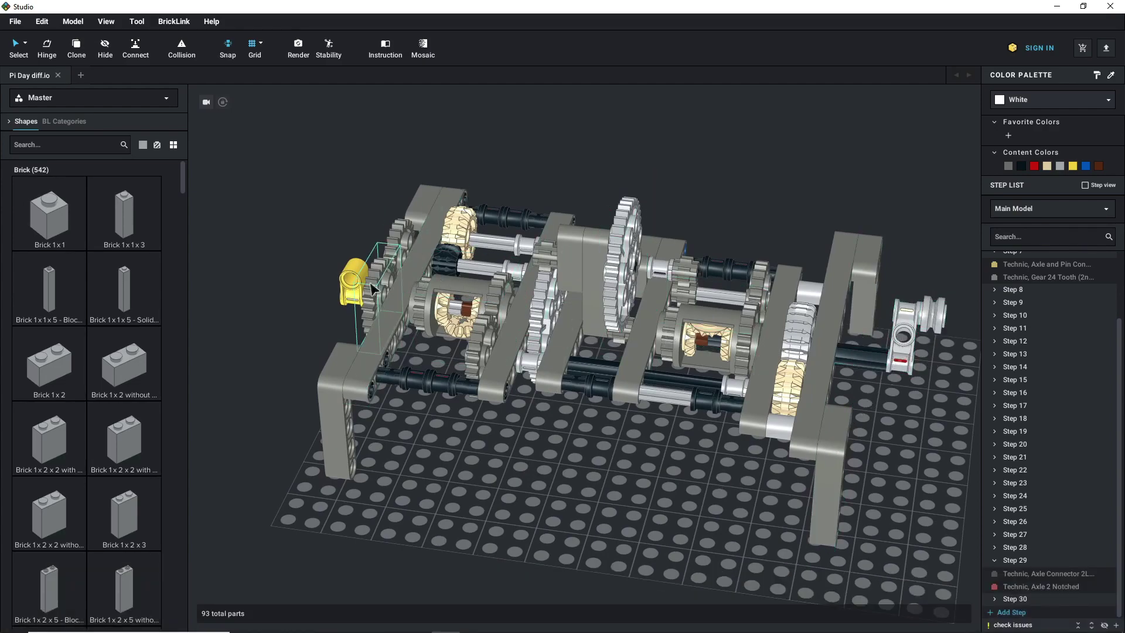
left_click(353, 290)
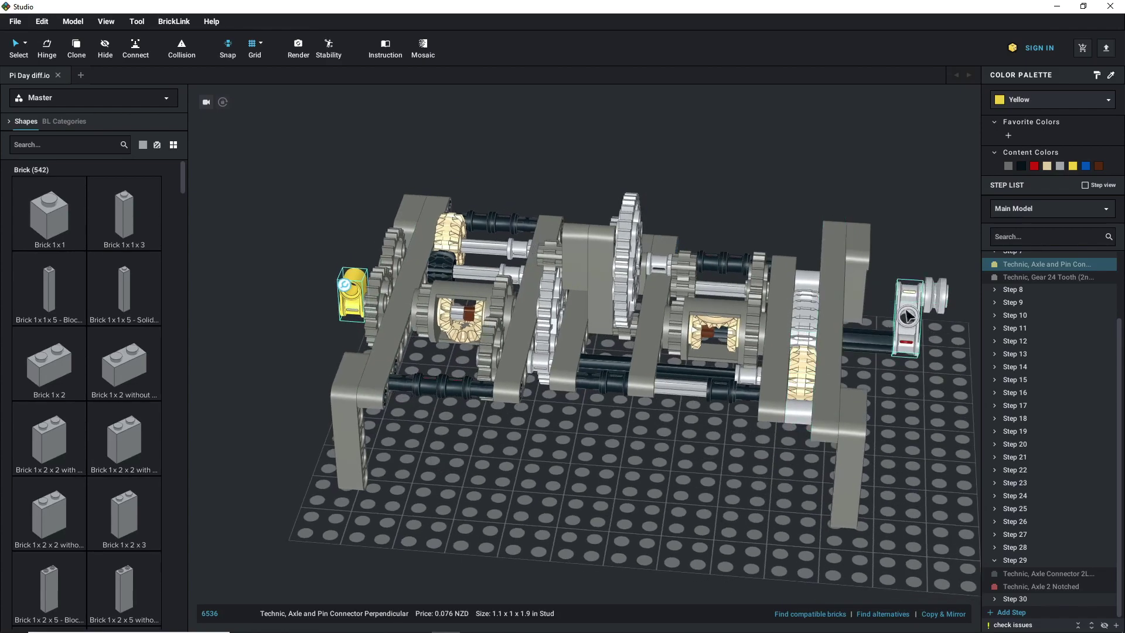
left_click_drag(623, 442, 615, 445)
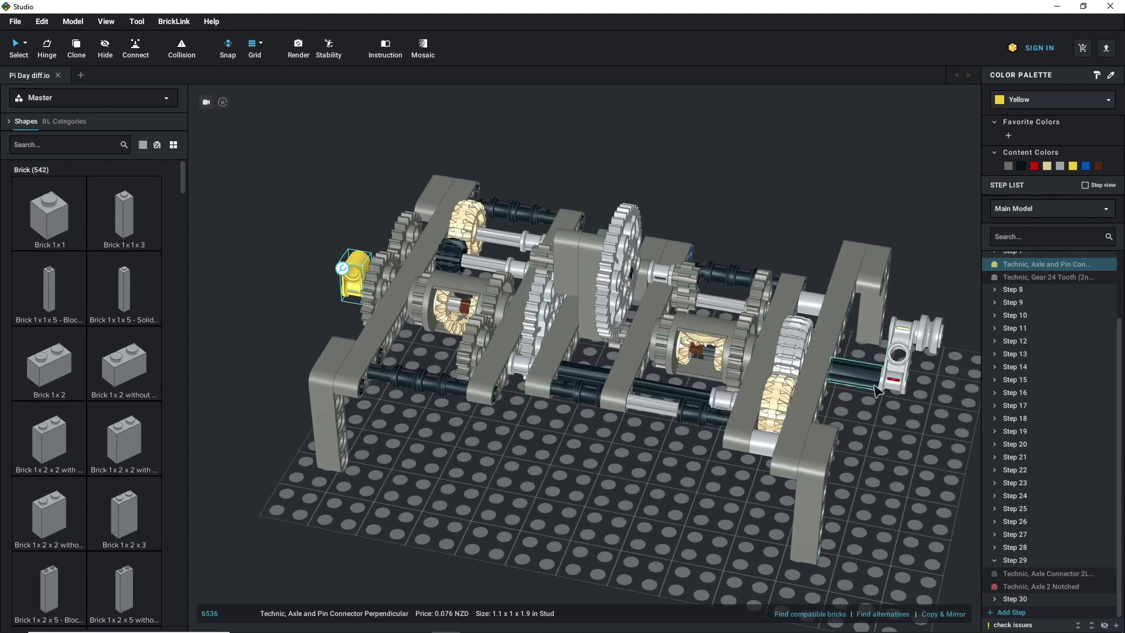
left_click_drag(877, 412, 874, 416)
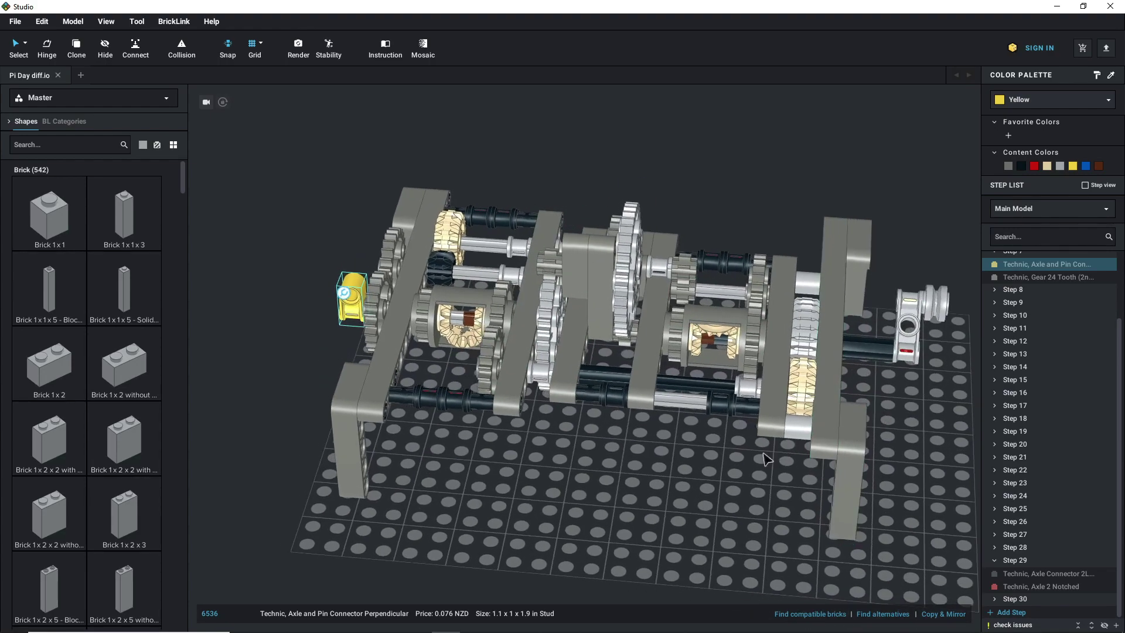
left_click_drag(733, 456, 730, 457)
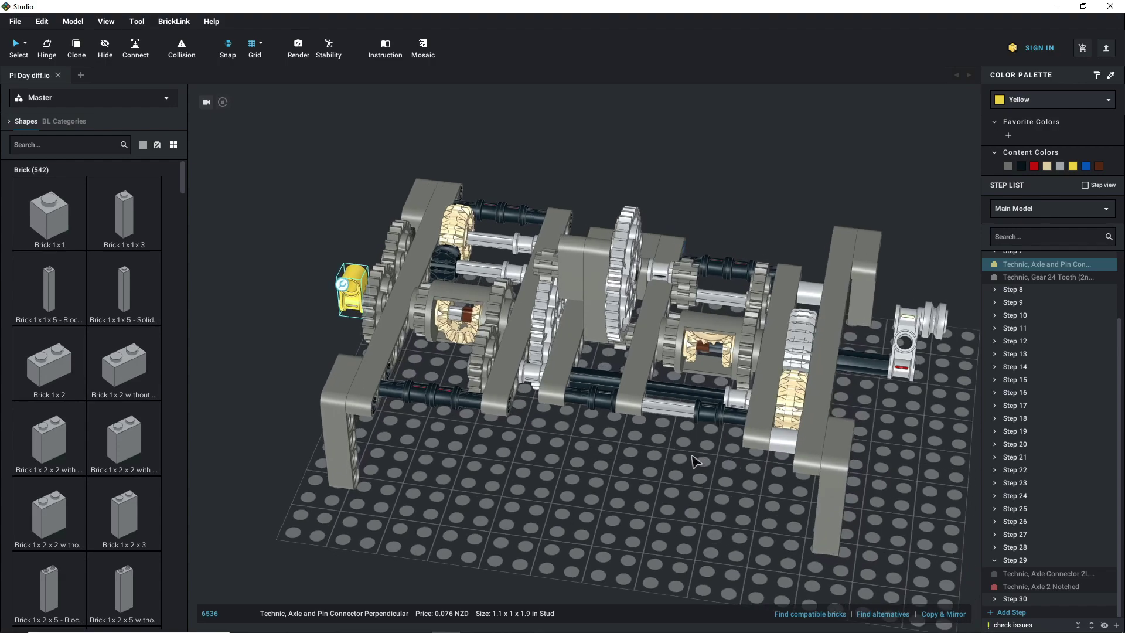
left_click_drag(691, 456, 690, 459)
scroll(689, 453, "down", 1)
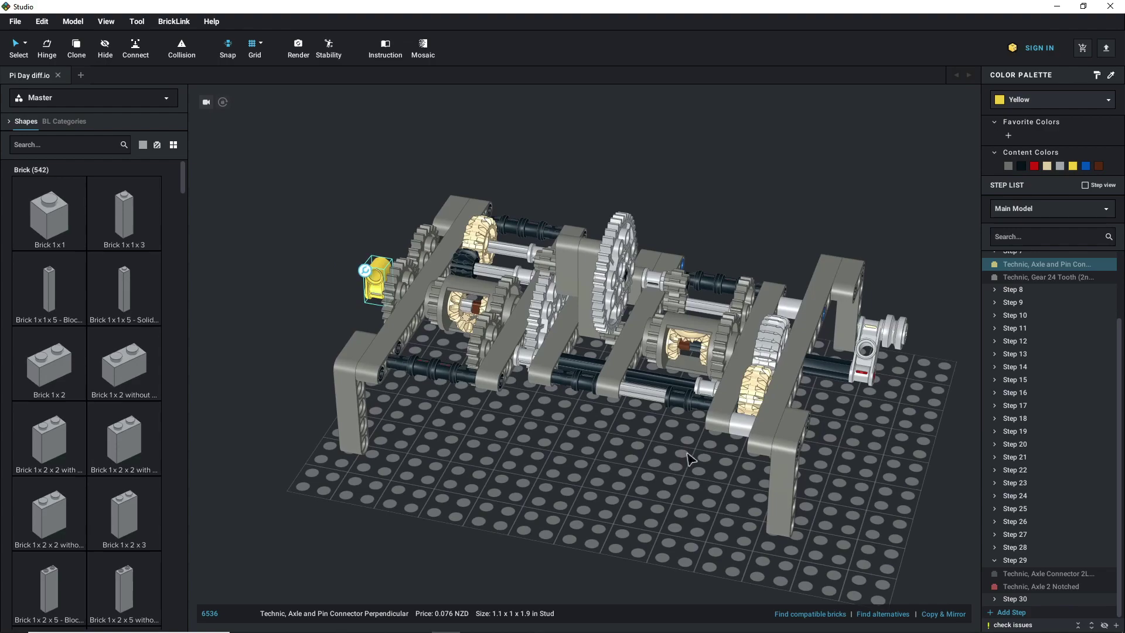
left_click(682, 458)
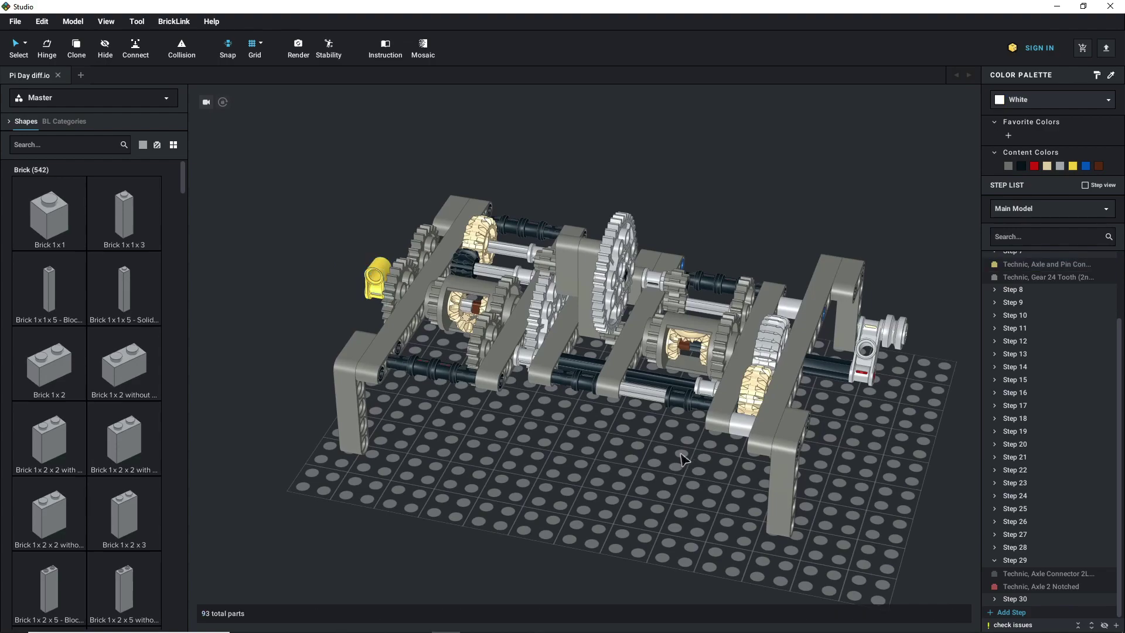
Examine the gear train and the two differentials of the model from several angles.
left_click_drag(683, 459, 743, 450)
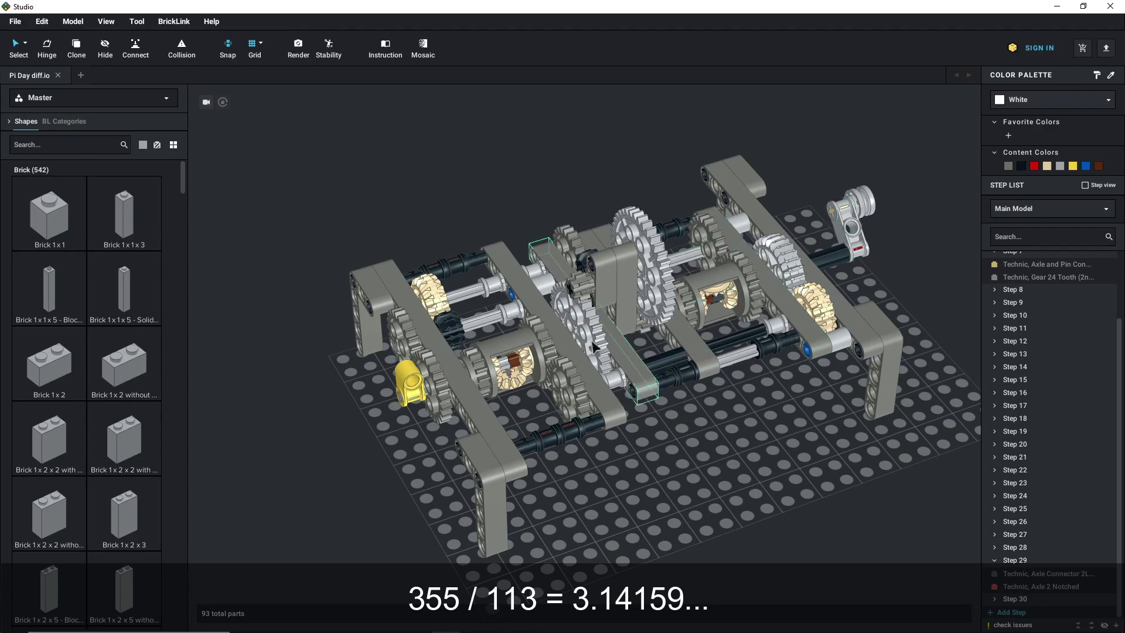
left_click_drag(666, 455, 753, 414)
left_click_drag(592, 314, 636, 445)
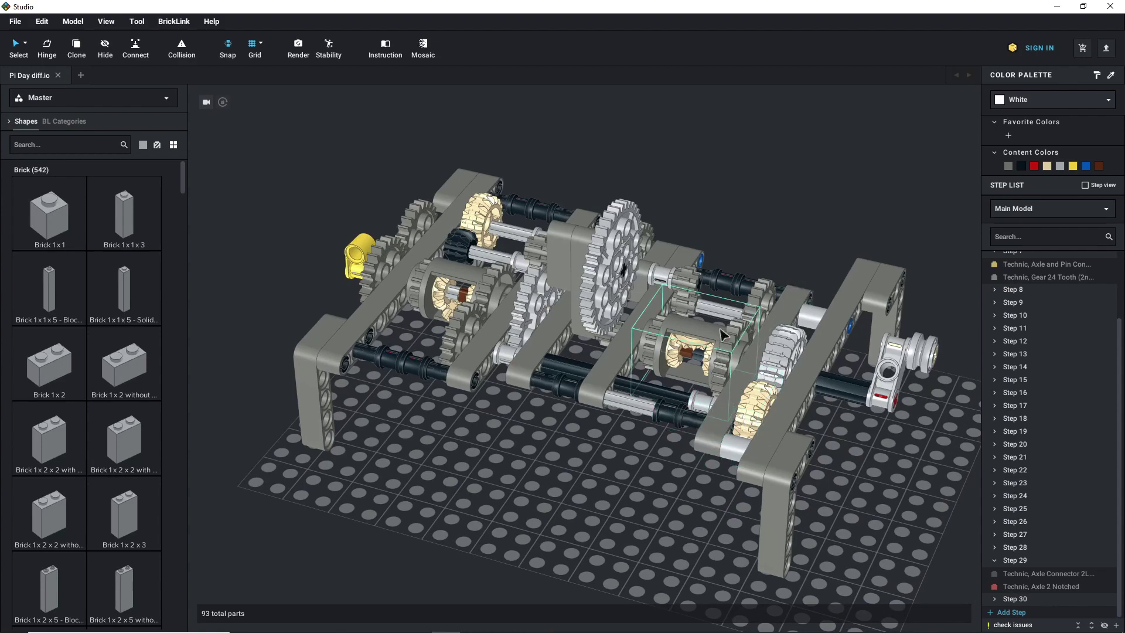
left_click_drag(645, 467, 581, 460)
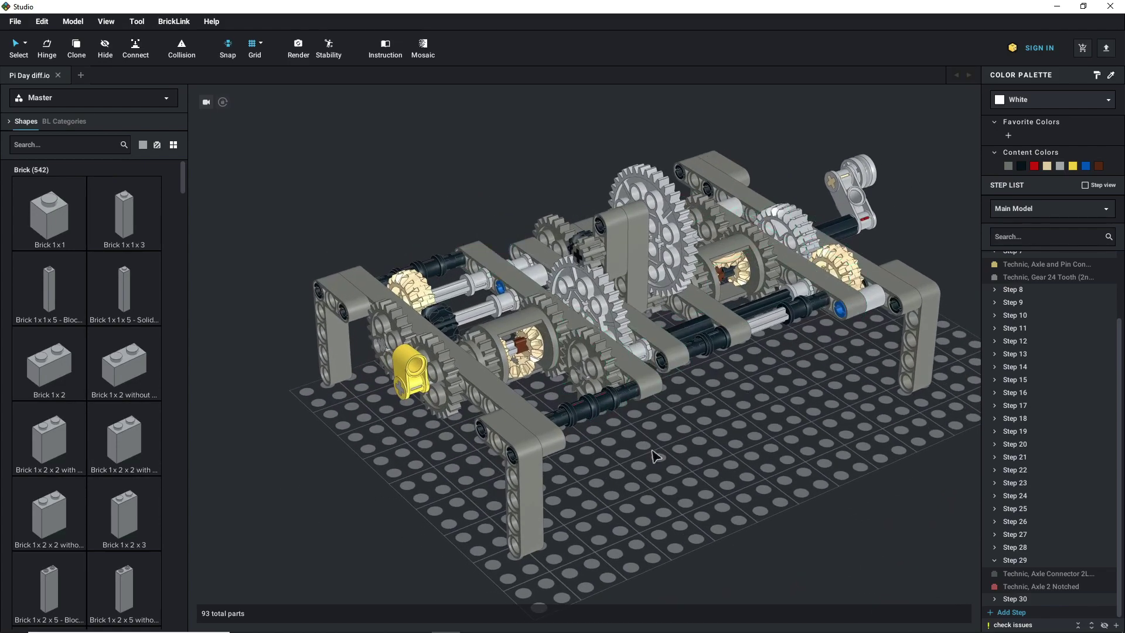
left_click_drag(675, 430, 670, 439)
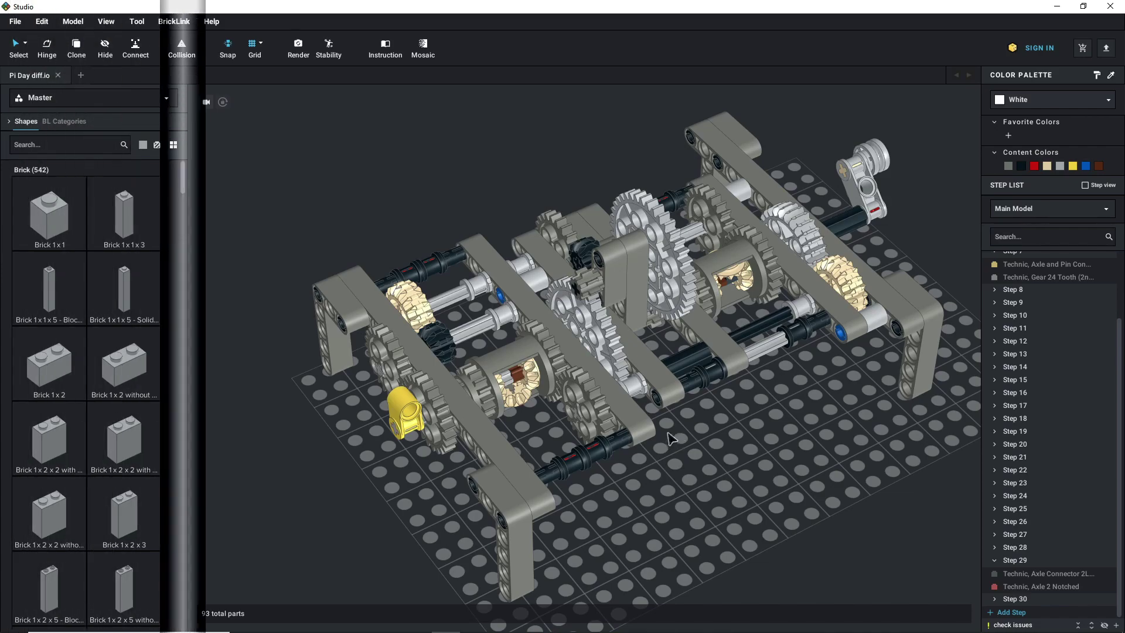
left_click_drag(670, 439, 755, 400)
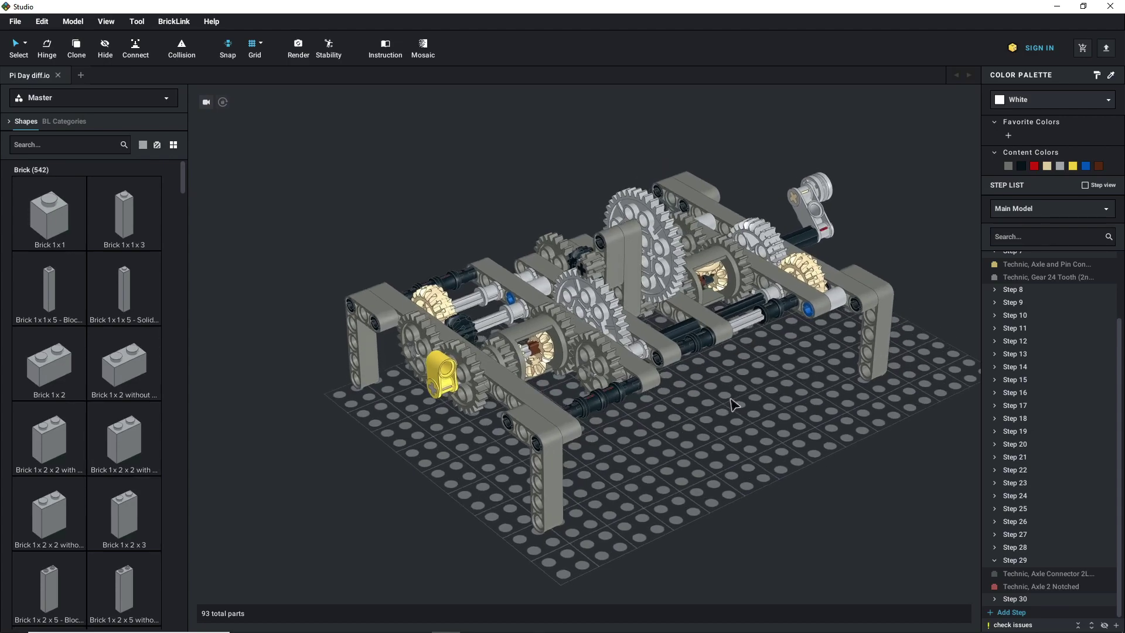
scroll(730, 399, "up", 2)
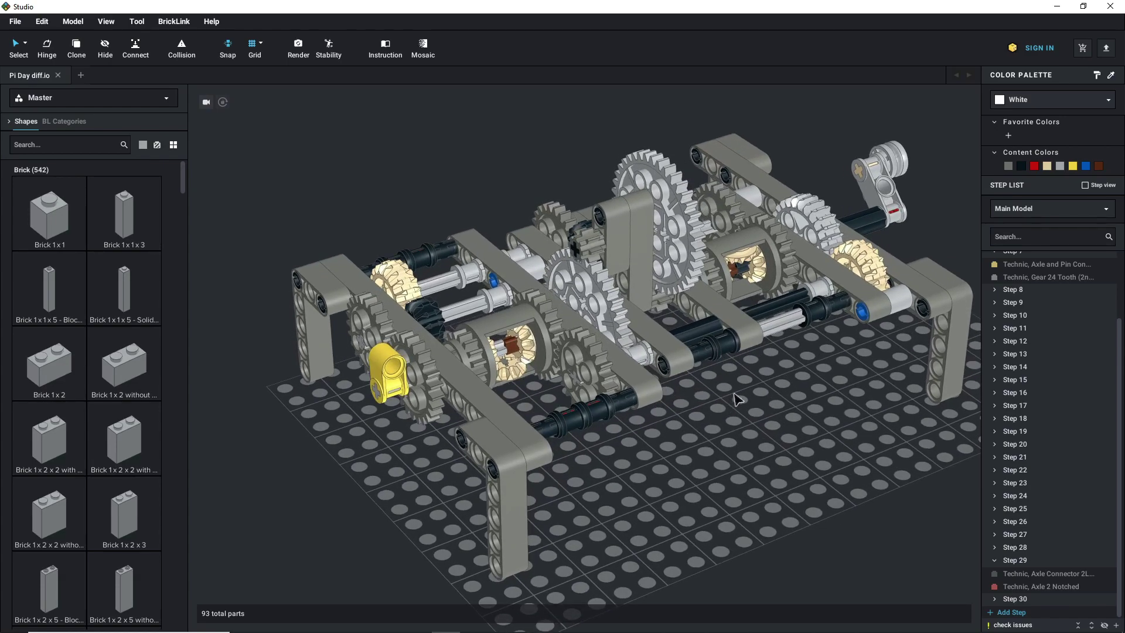
Switch to the web browser and open technicbrickpower.com.
key("alt+Tab")
key("alt+Tab")
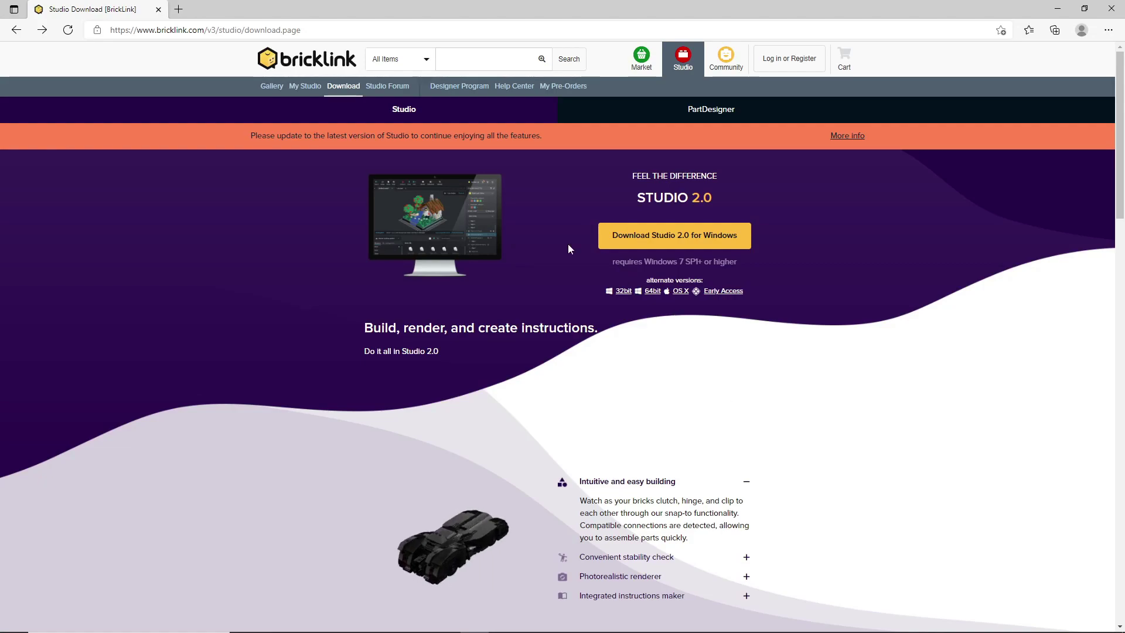
left_click(416, 32)
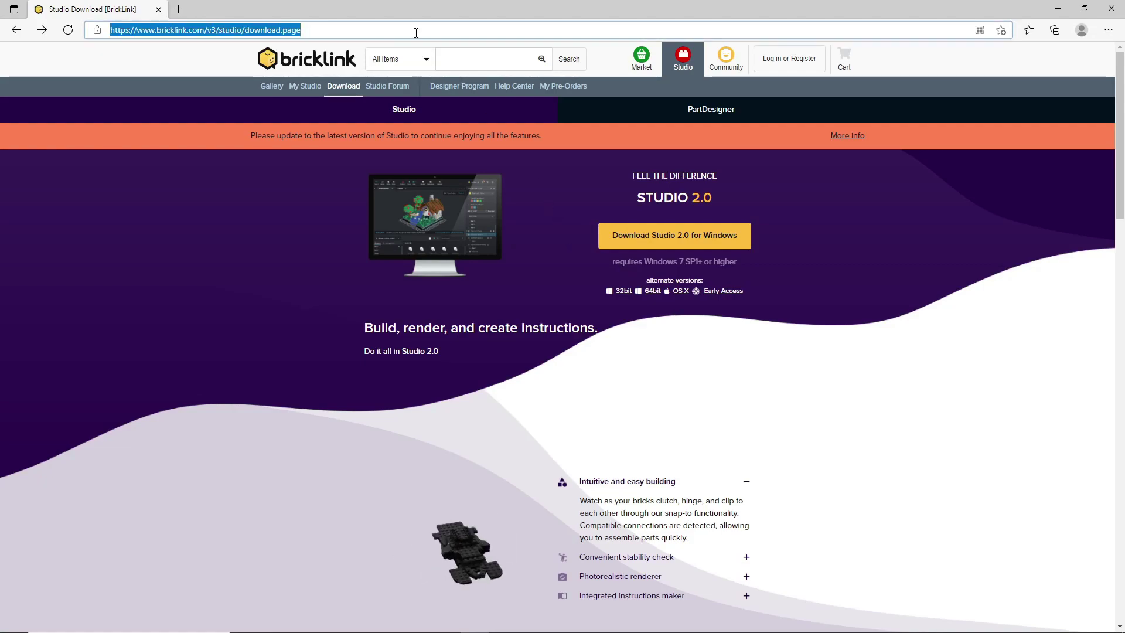
type("technicbrickpower.com")
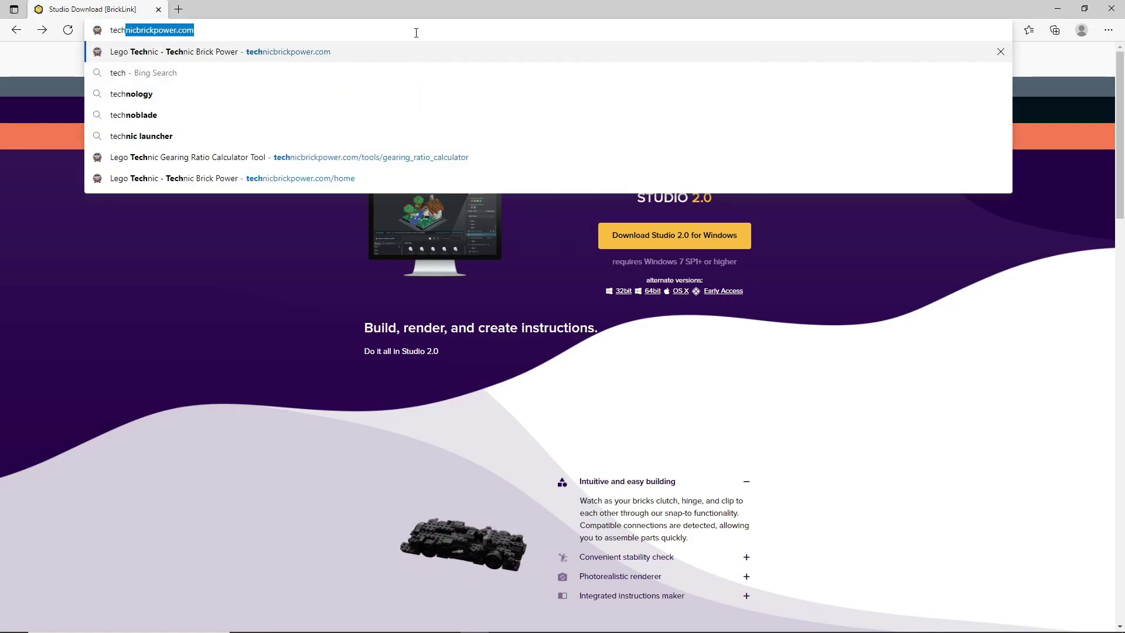
key("Return")
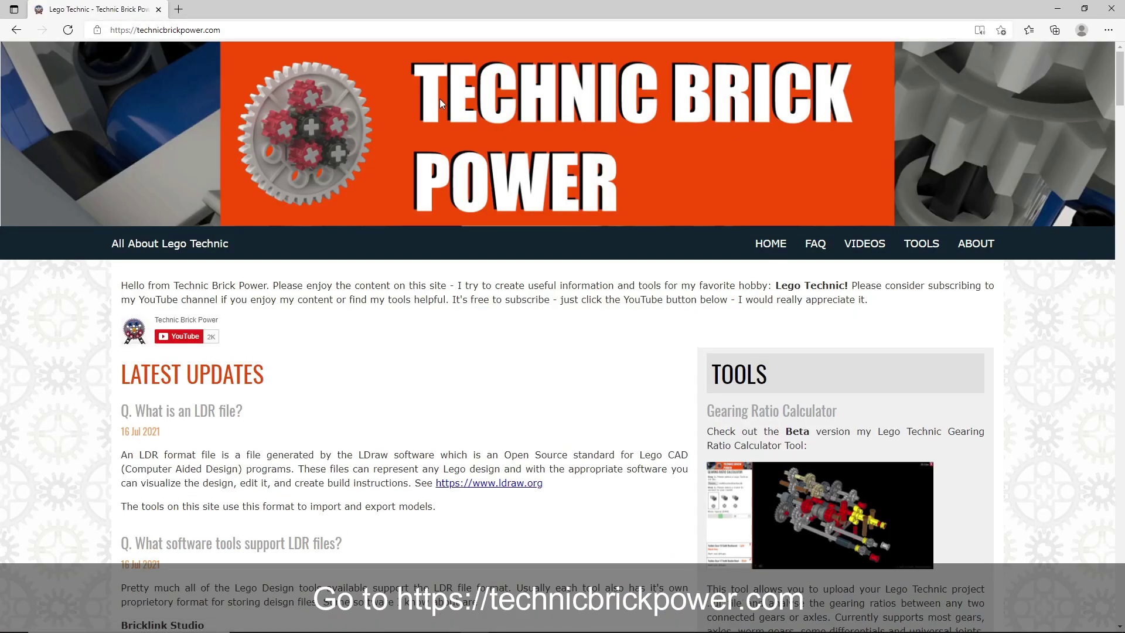
Look over the home page, then open the site's Videos page and browse its entries.
scroll(439, 99, "down", 3)
scroll(439, 98, "up", 3)
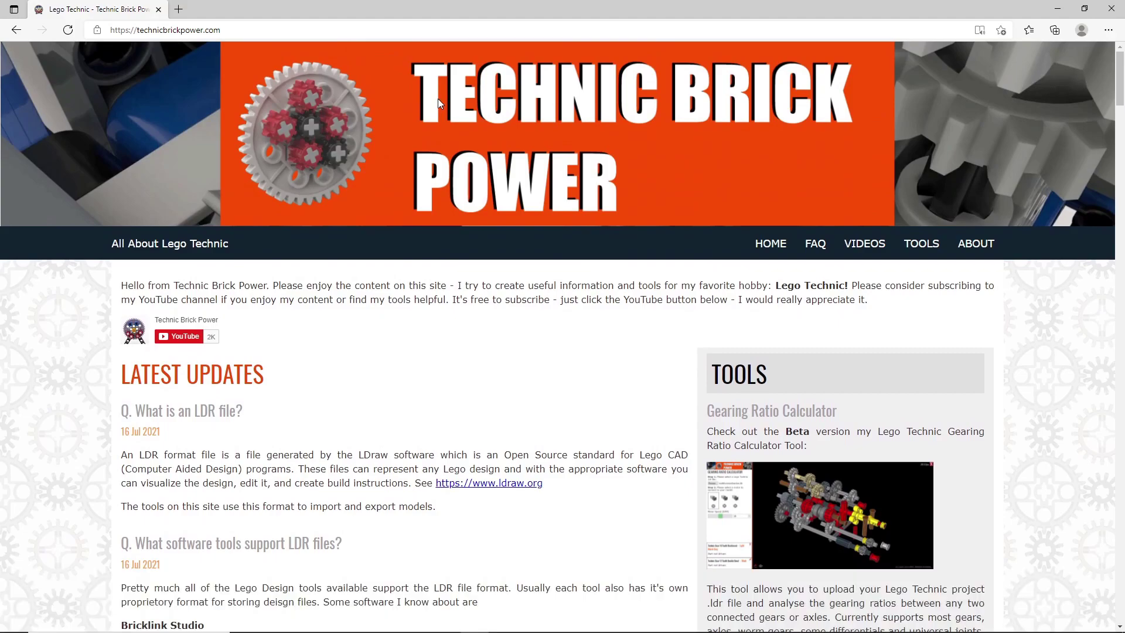
left_click(863, 243)
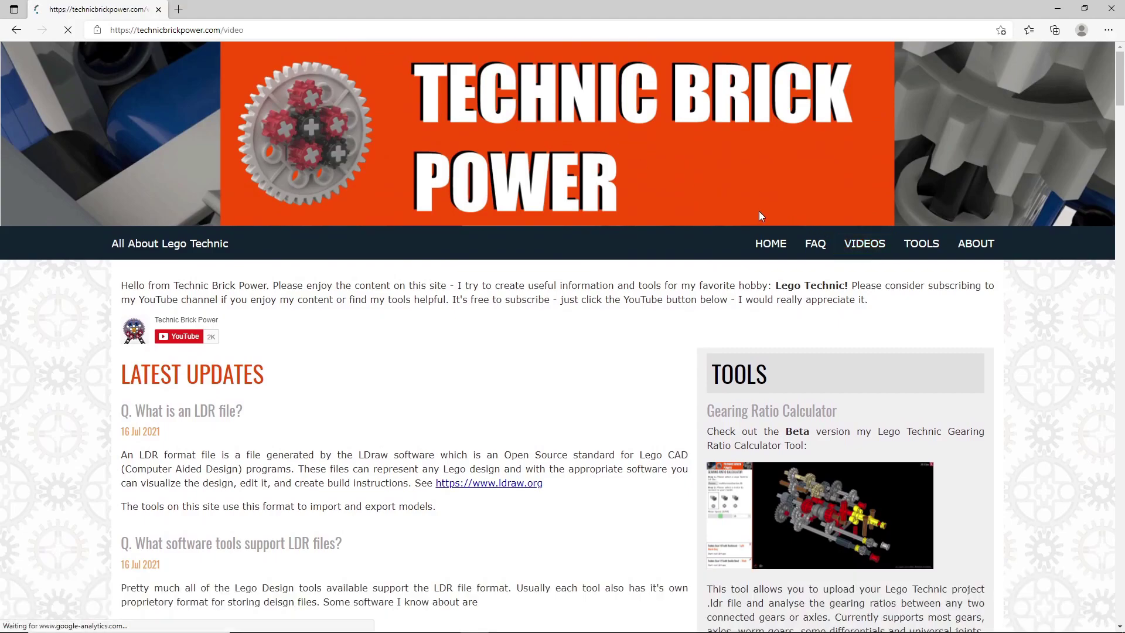
scroll(592, 282, "down", 10)
scroll(592, 281, "up", 10)
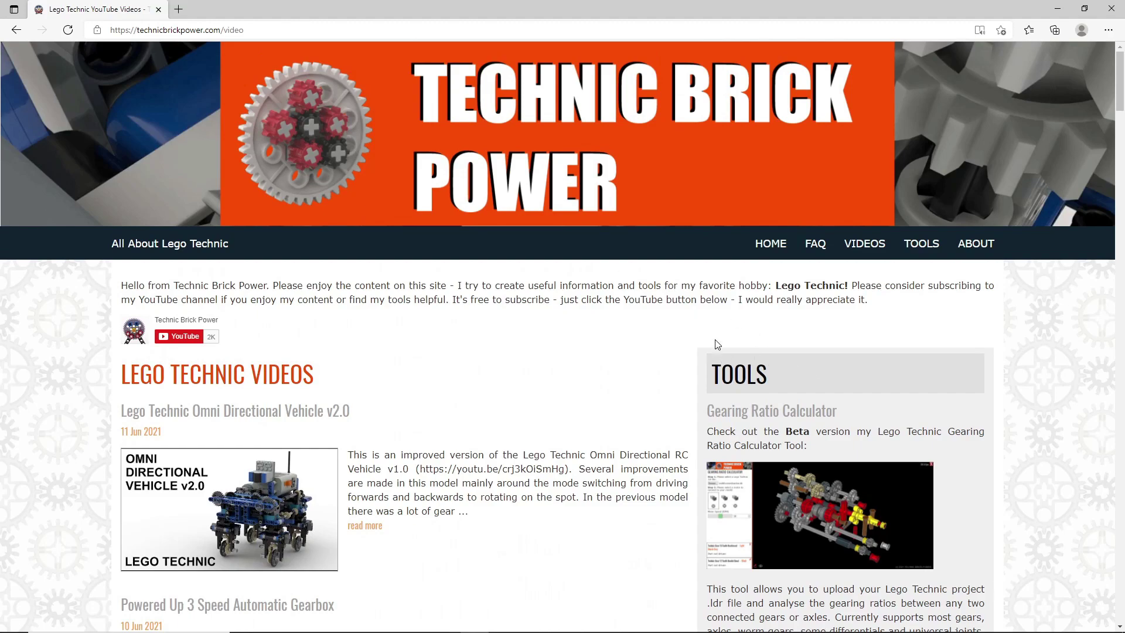
scroll(655, 354, "down", 3)
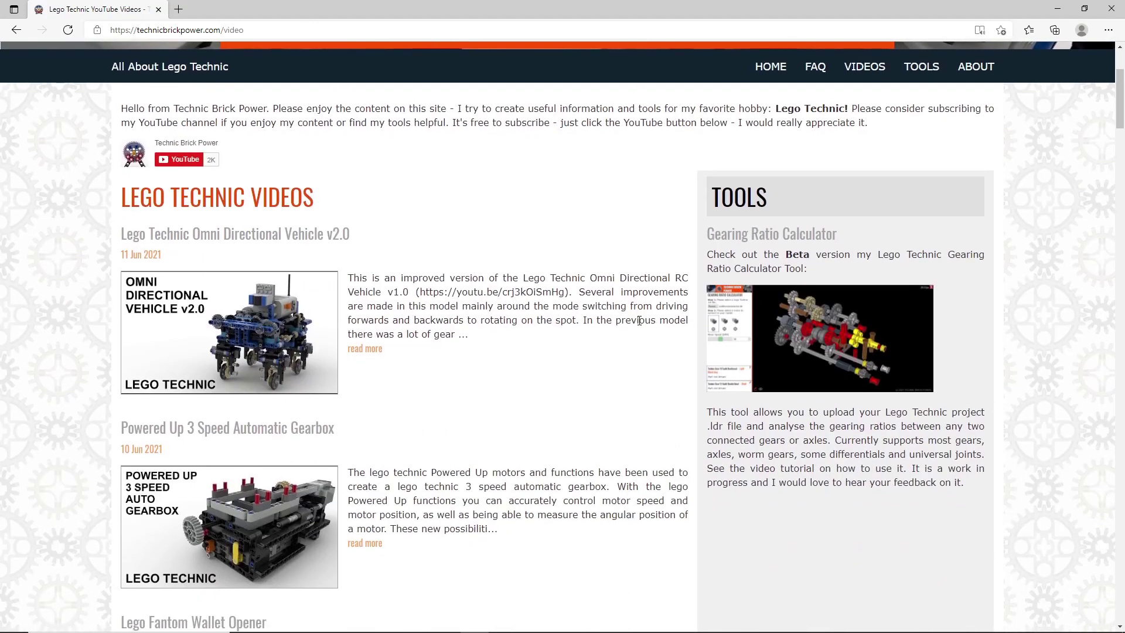
scroll(661, 211, "up", 2)
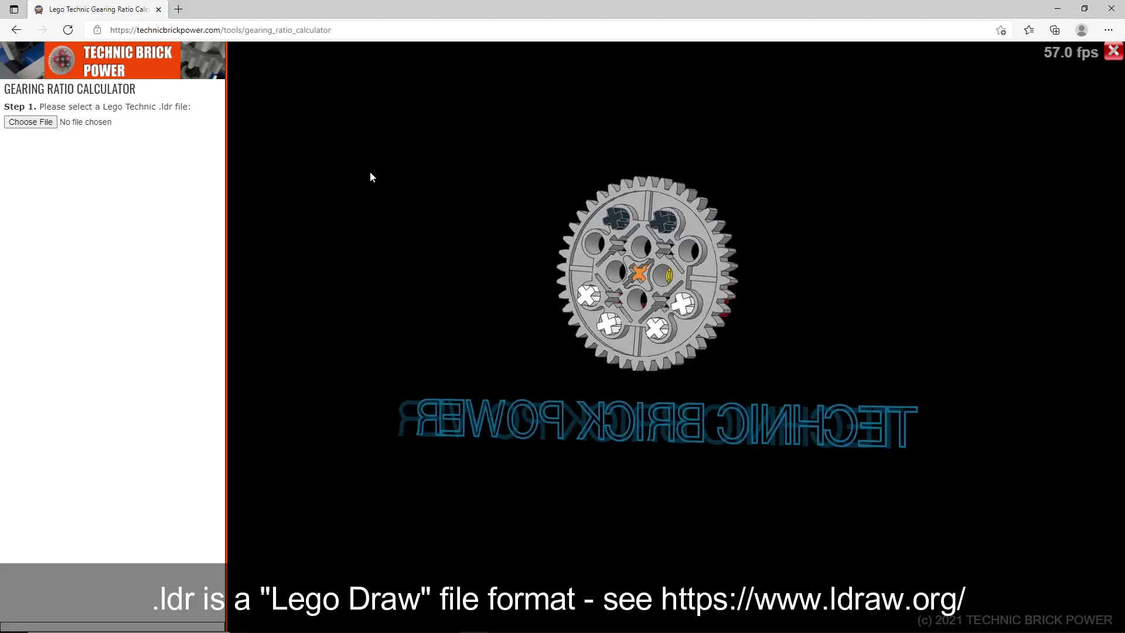
Switch to Studio and export the model in LDraw format as Pi Day diff.ldr in the GearingCalcDemo folder.
key("alt+Tab")
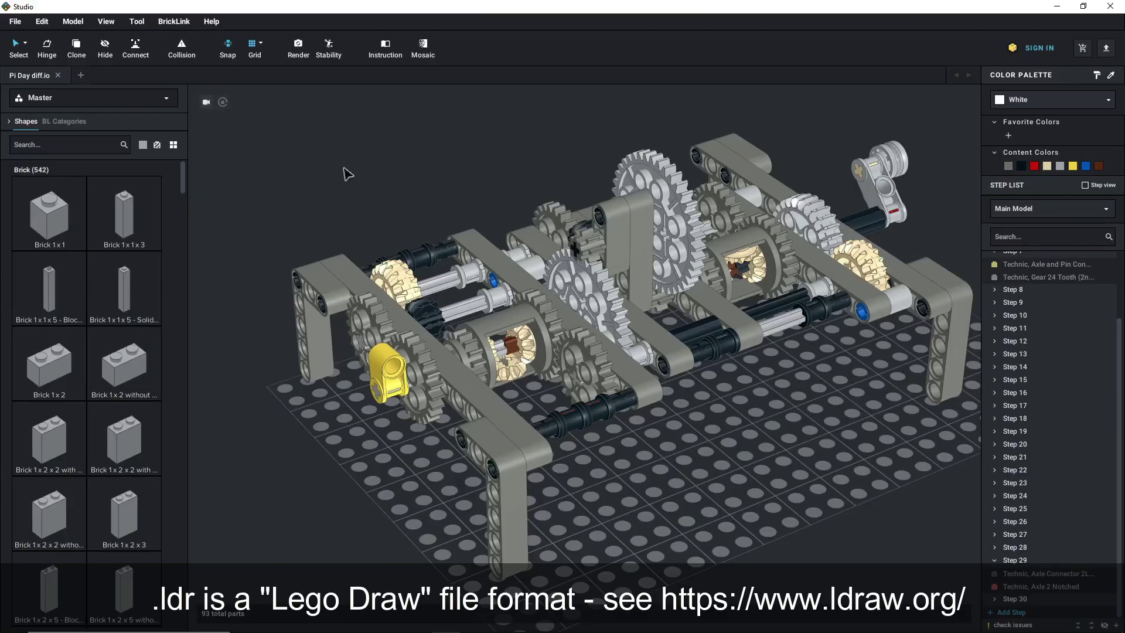
mouse_move(348, 174)
left_mouse_down()
mouse_move(333, 172)
mouse_move(360, 193)
left_mouse_up()
scroll(369, 195, "down", 3)
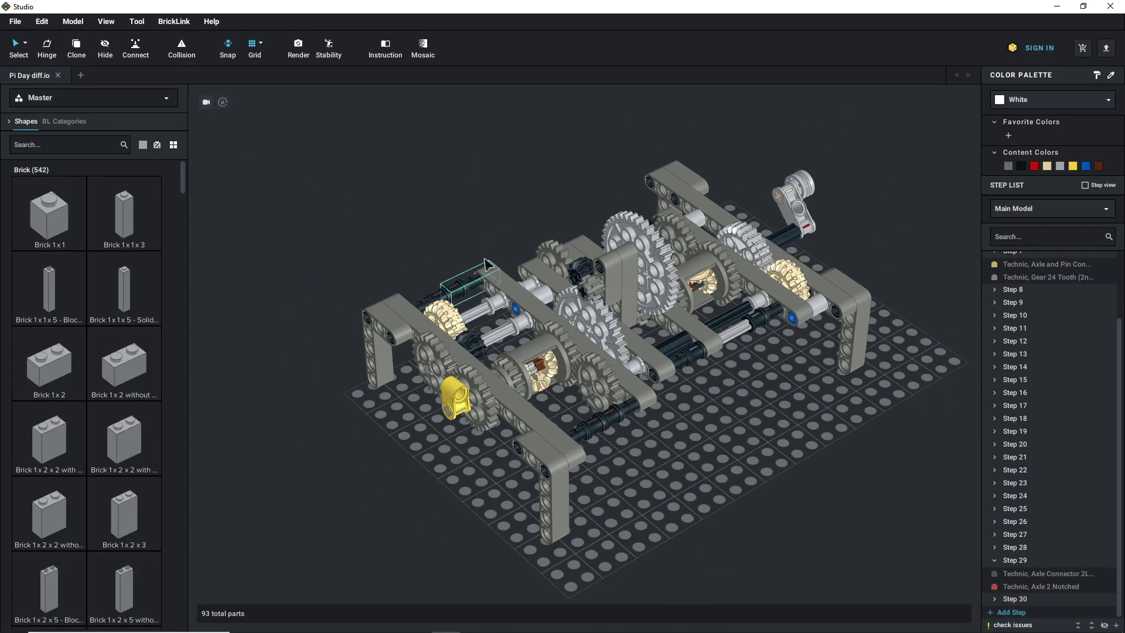
left_click_drag(483, 226, 475, 218)
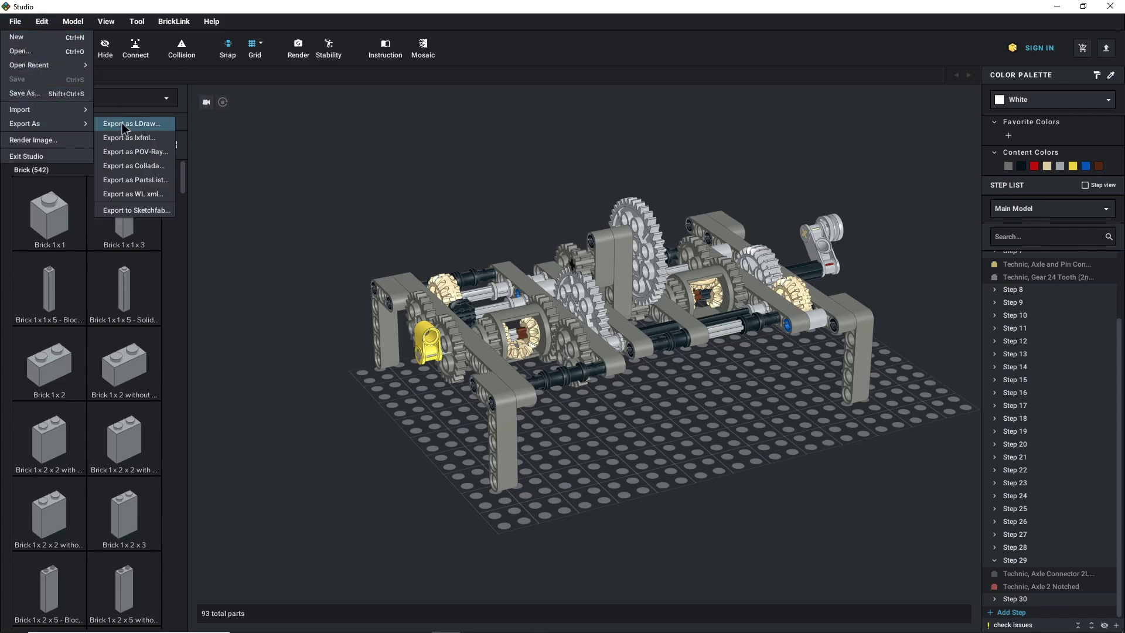
left_click(124, 126)
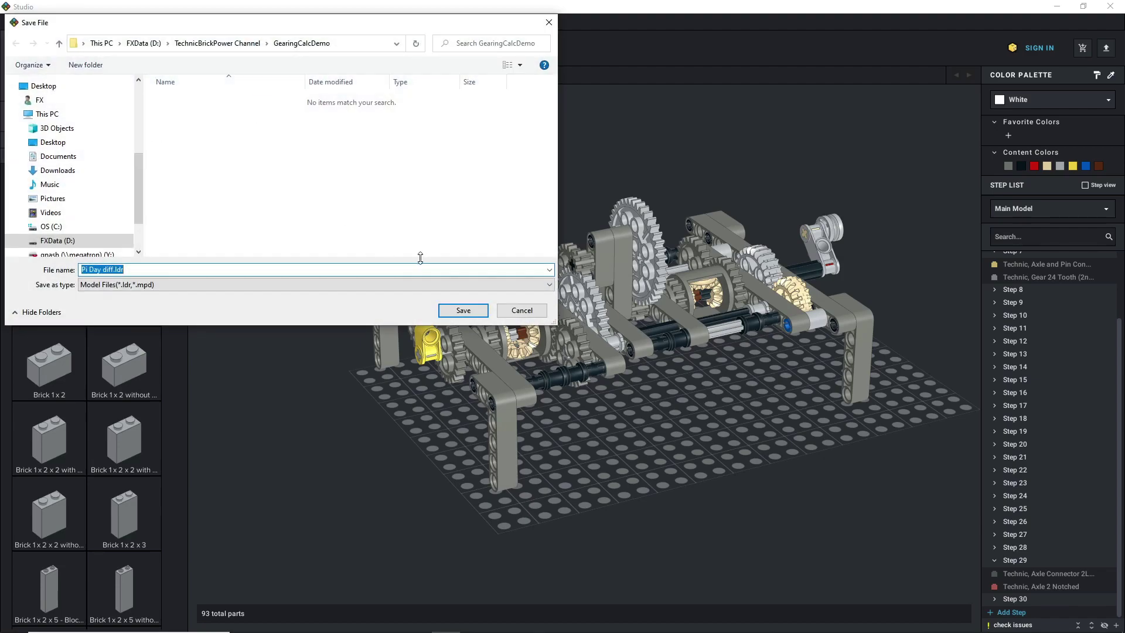
left_click(463, 310)
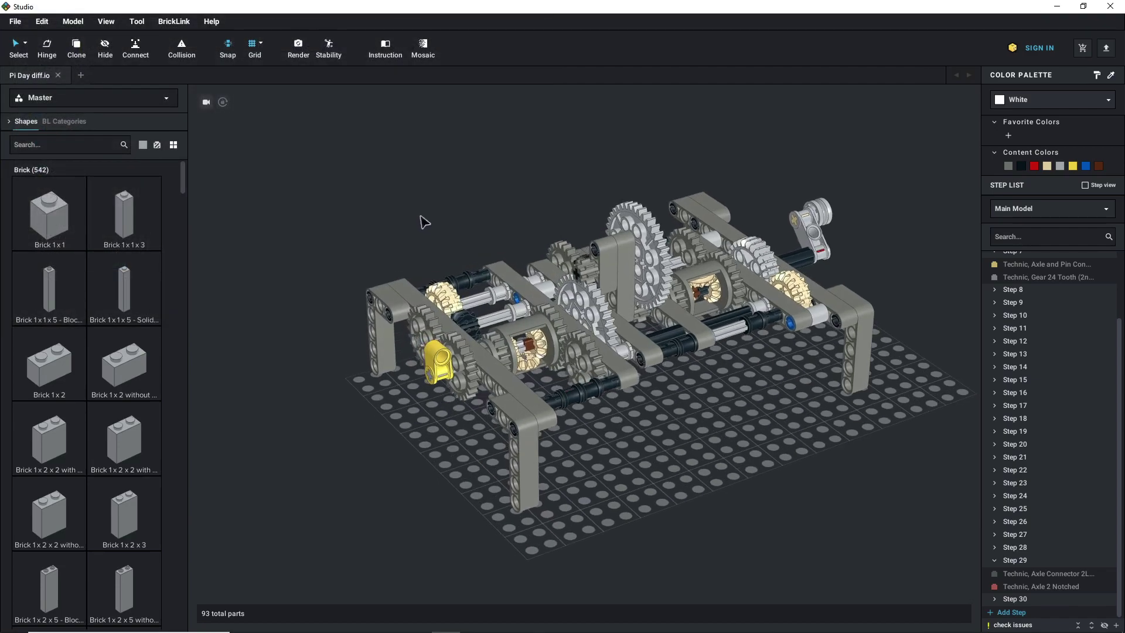
Switch back to the browser and load Pi Day diff.ldr from the GearingCalcDemo folder into the Gearing Ratio Calculator.
key("alt+Tab")
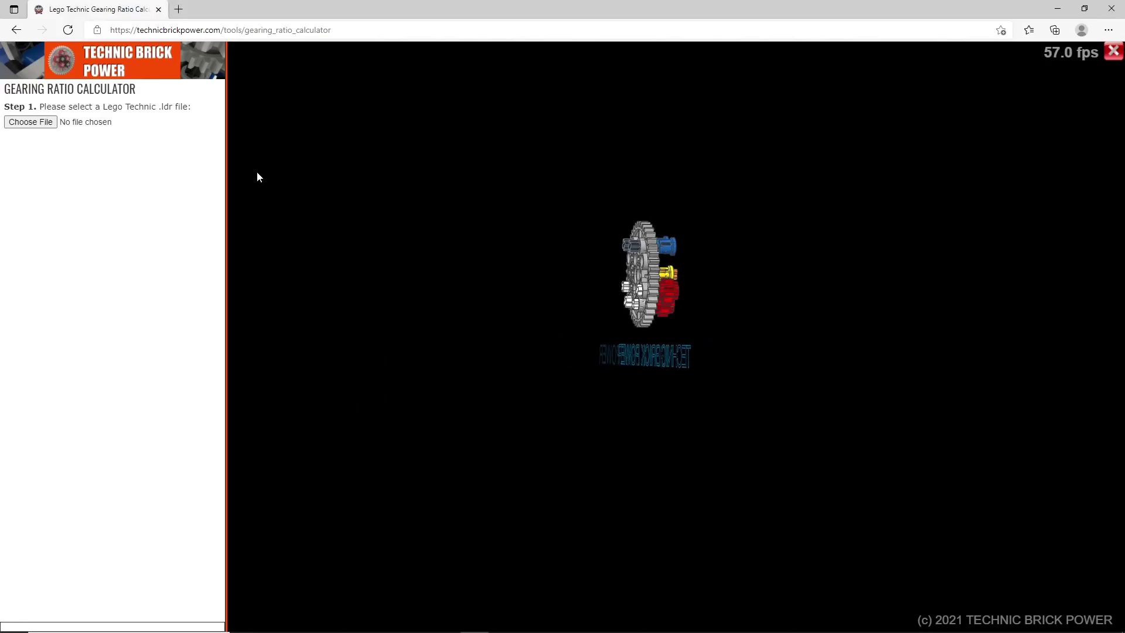
left_click(28, 123)
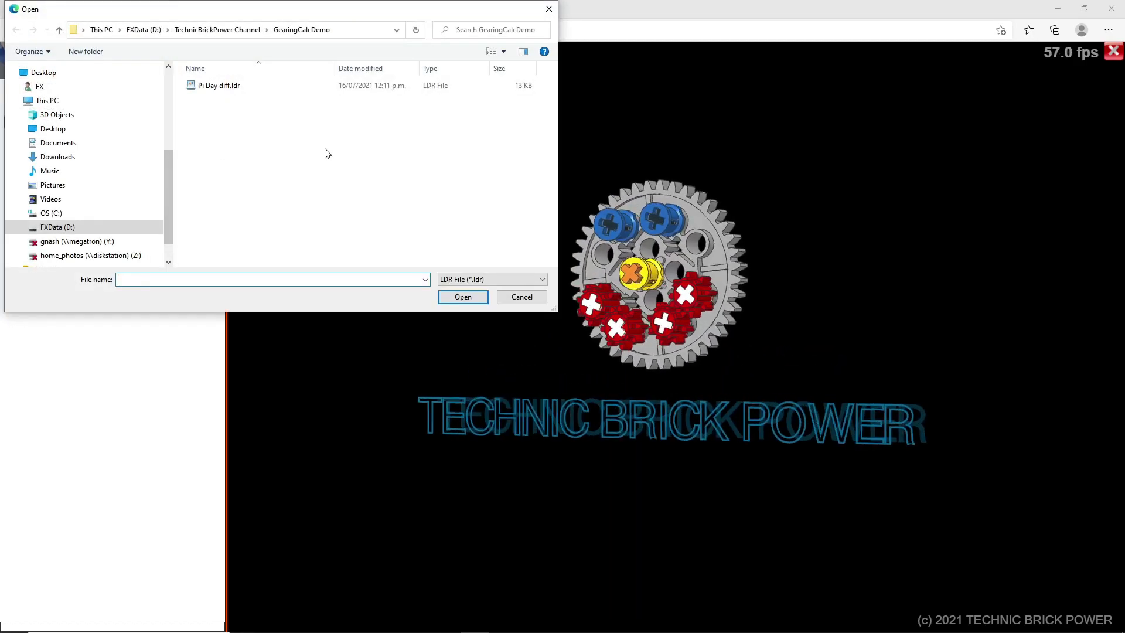
left_click(220, 87)
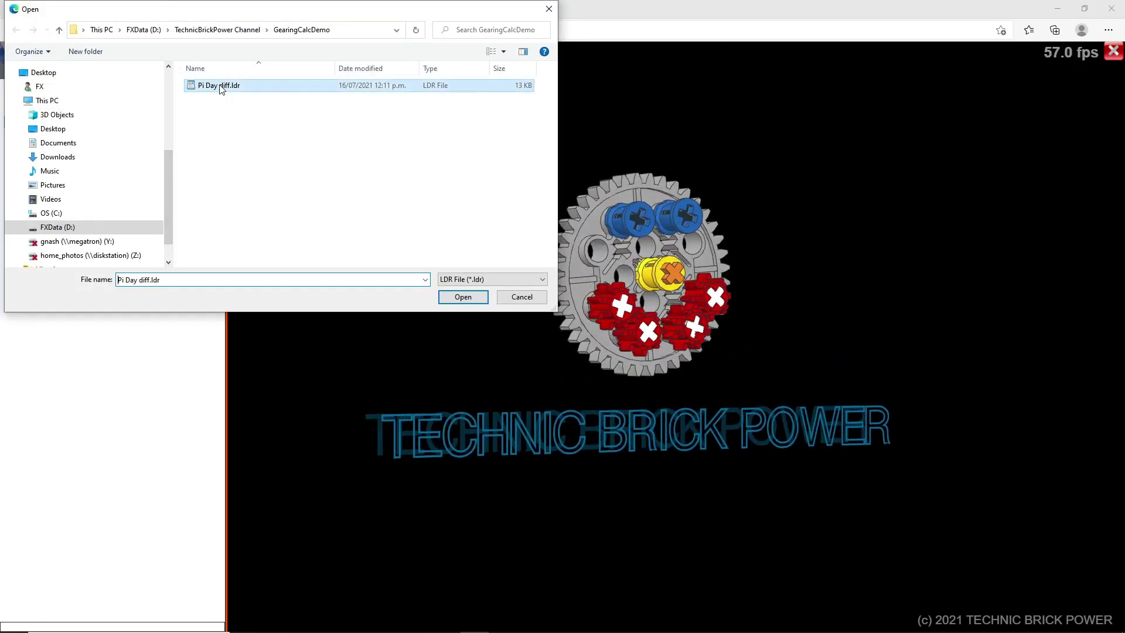
left_click(463, 297)
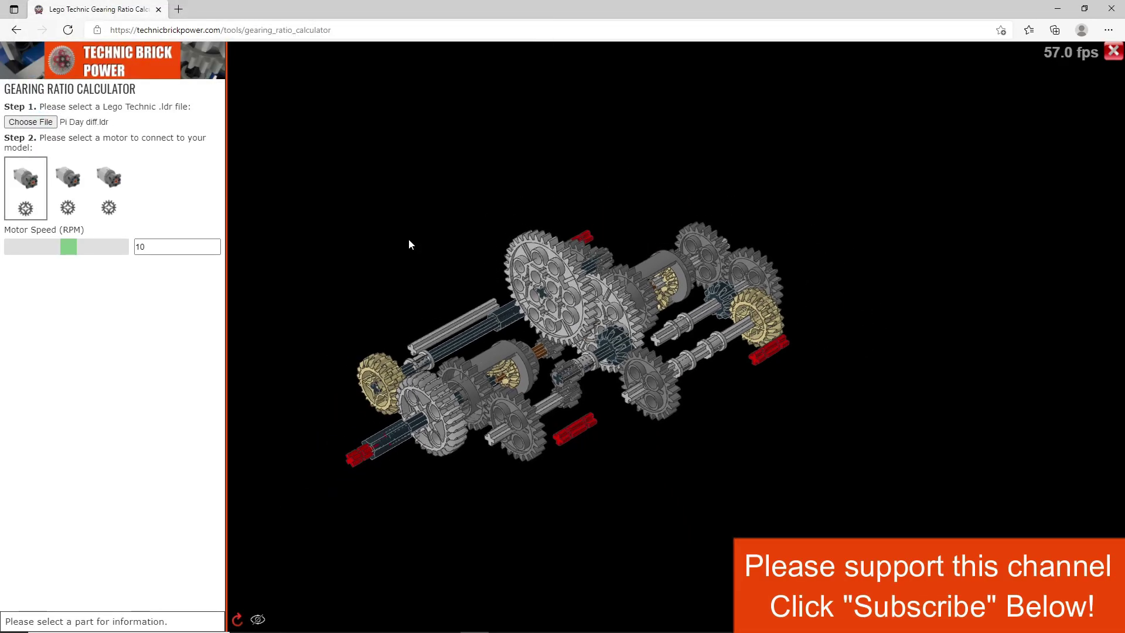
scroll(470, 242, "up", 3)
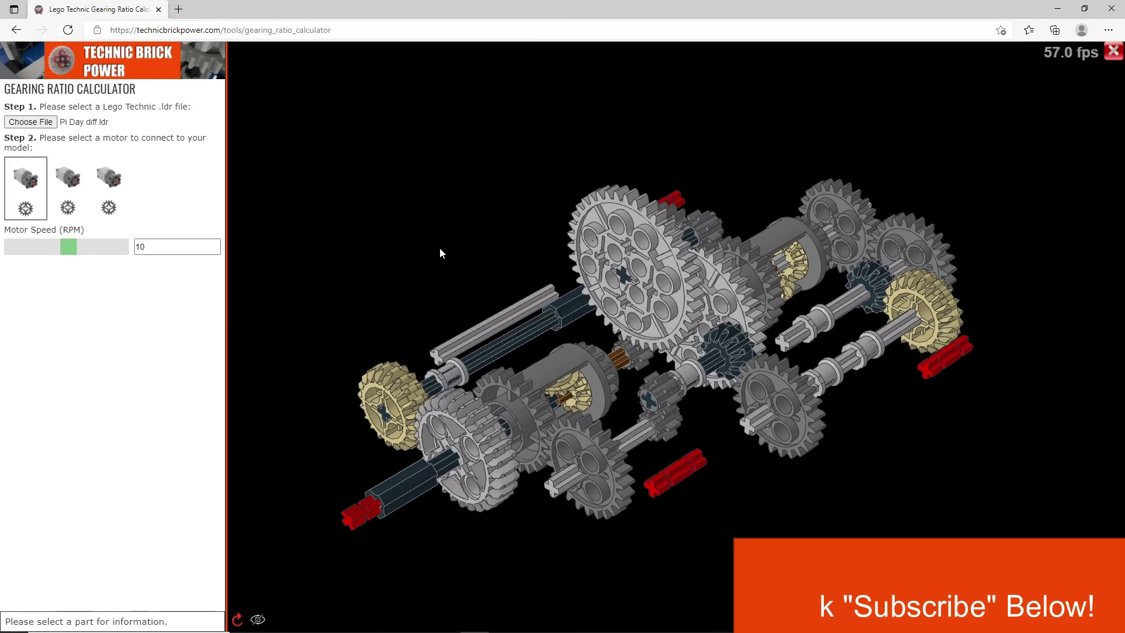
left_click_drag(439, 248, 575, 275)
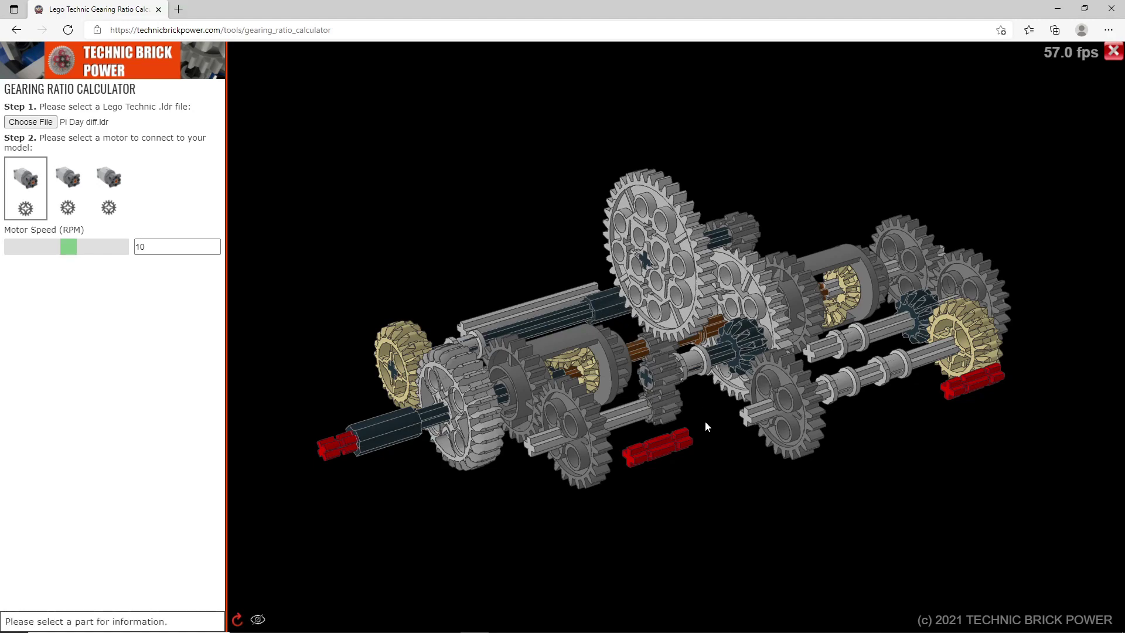
Examine the imported Pi Day differential model's gears, shafts and red notched axles from both sides.
scroll(705, 421, "up", 1)
left_click(688, 370)
left_click_drag(733, 430, 768, 379)
left_click(712, 440)
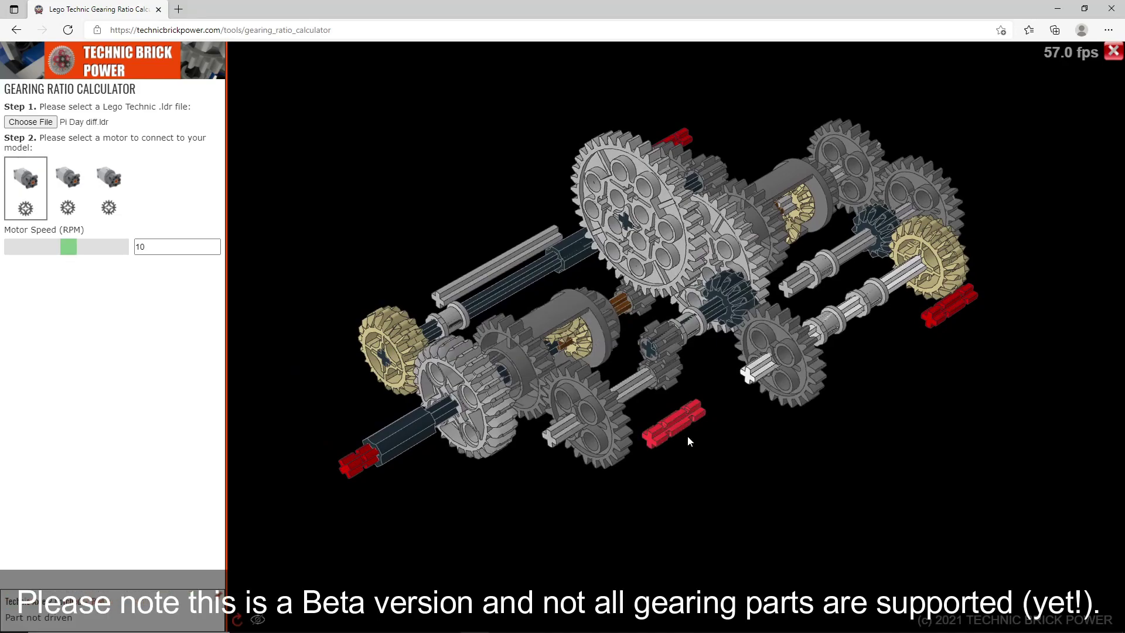
left_click_drag(687, 436, 764, 413)
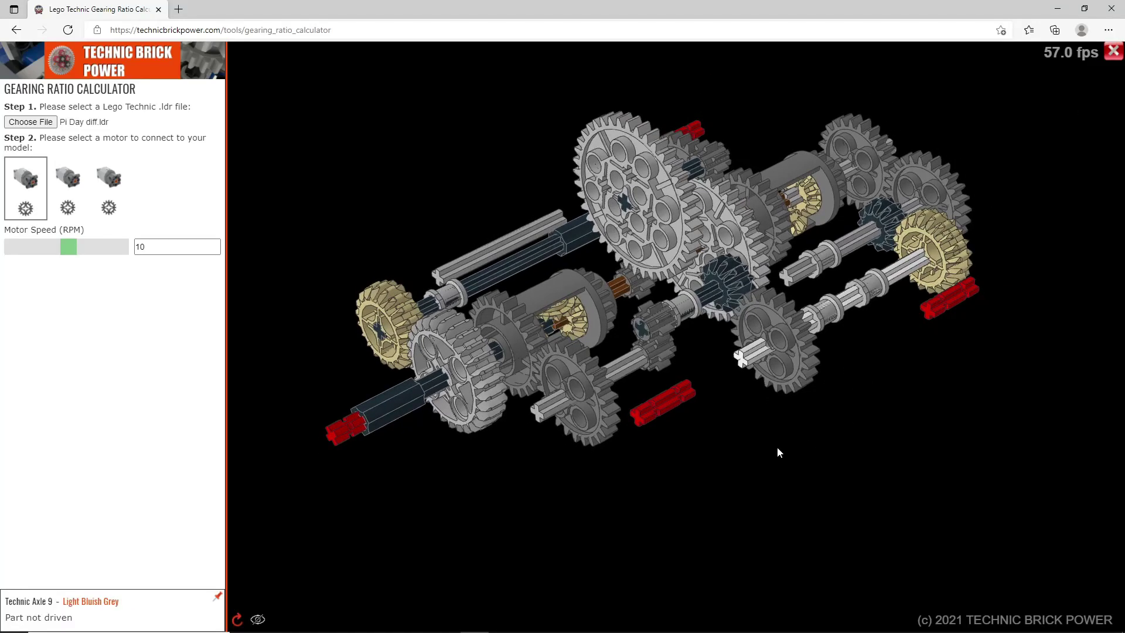
left_click_drag(778, 452, 835, 475)
scroll(817, 440, "up", 3)
scroll(817, 440, "down", 3)
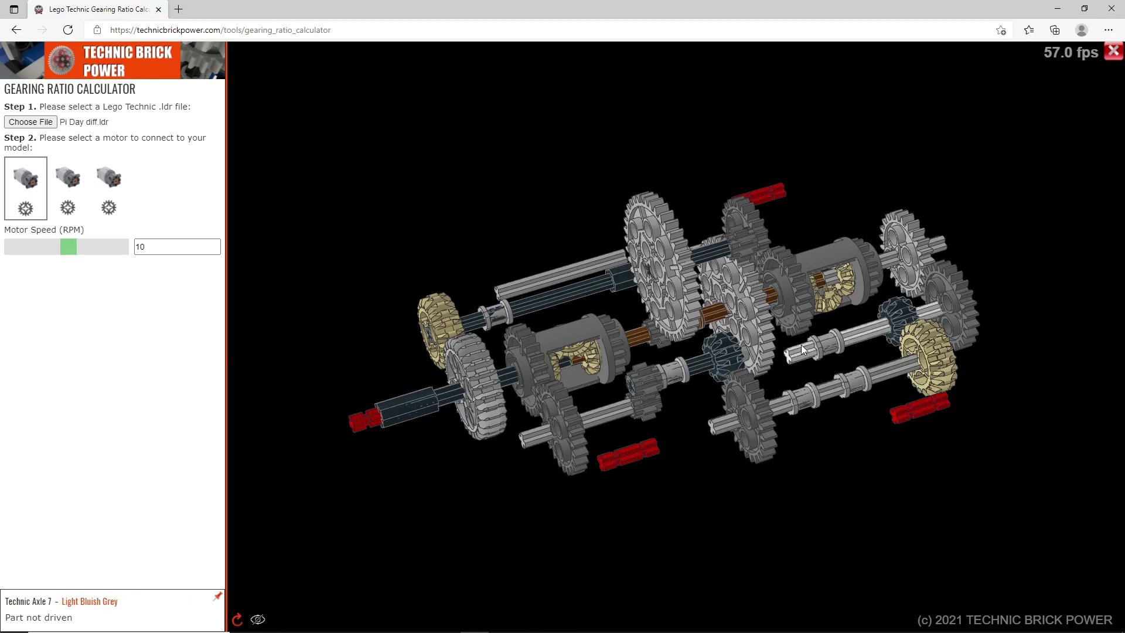
left_click_drag(426, 483, 329, 343)
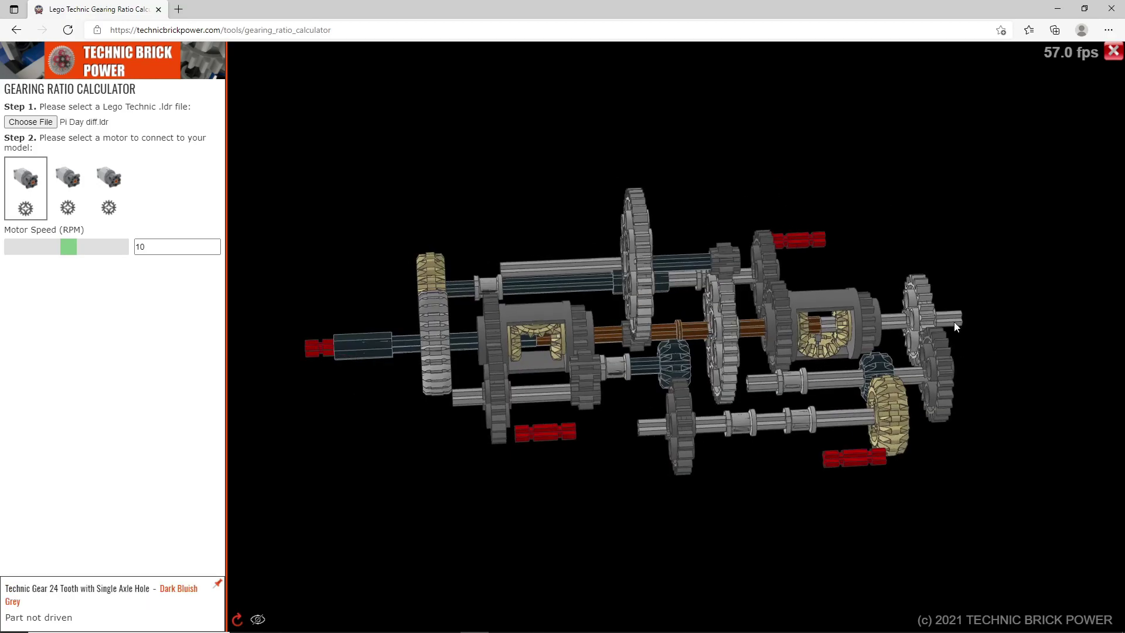
left_click_drag(343, 482, 786, 436)
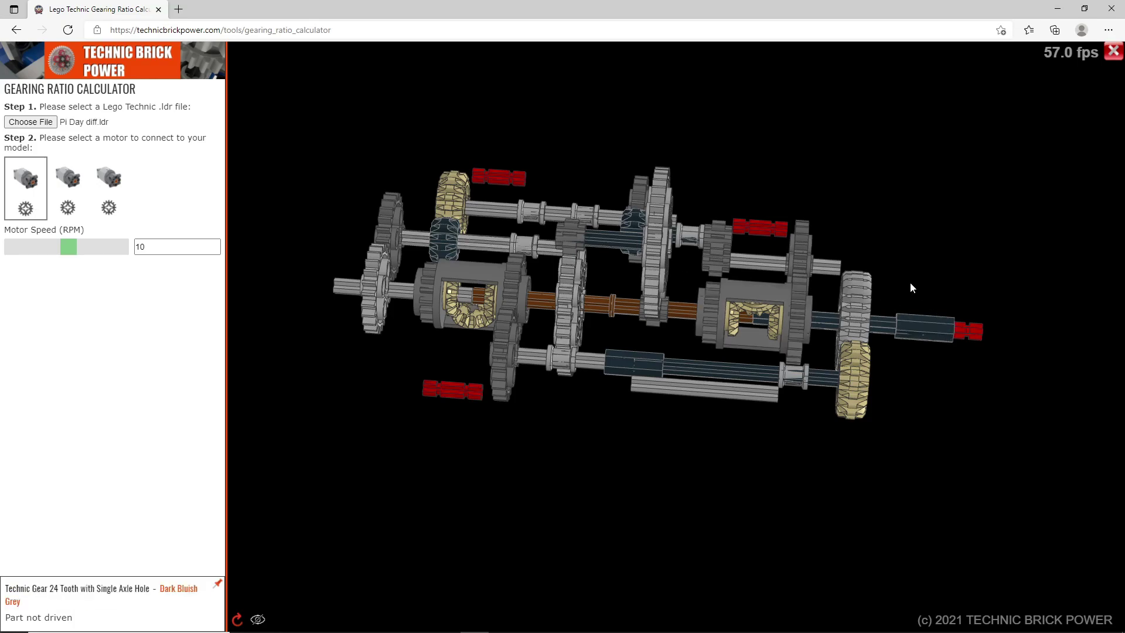
scroll(913, 283, "up", 4)
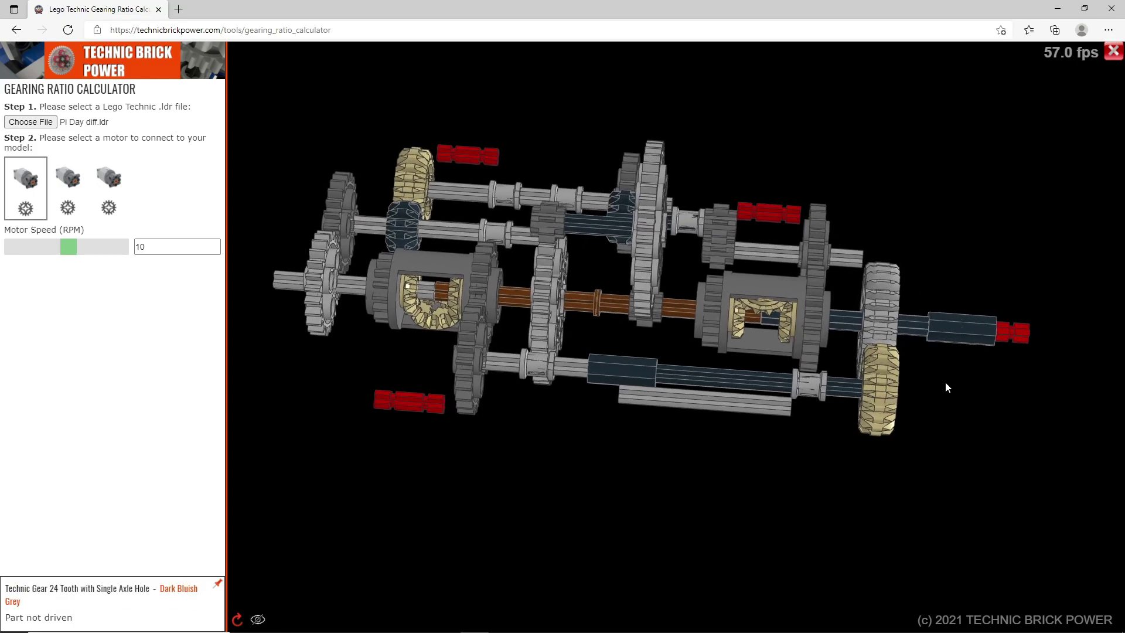
Set the motor speed to 40 RPM and connect Motor 1 to the red notched axle at the end of the input shaft.
mouse_move(944, 381)
left_mouse_down()
mouse_move(979, 391)
mouse_move(945, 379)
left_mouse_up()
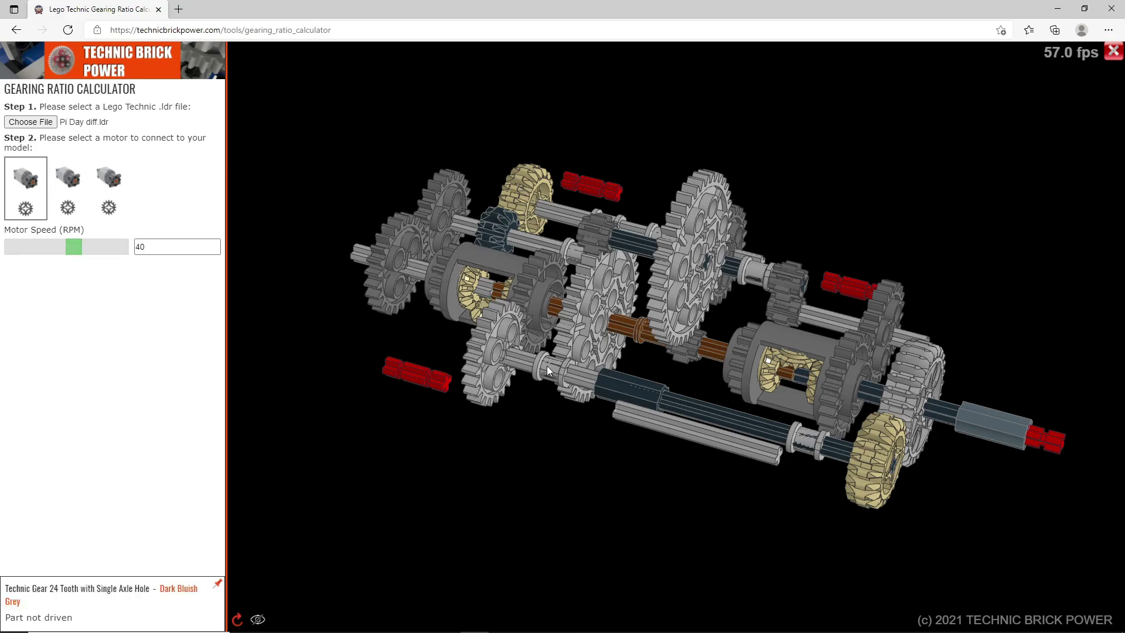
scroll(604, 443, "down", 5)
left_click_drag(605, 468, 627, 427)
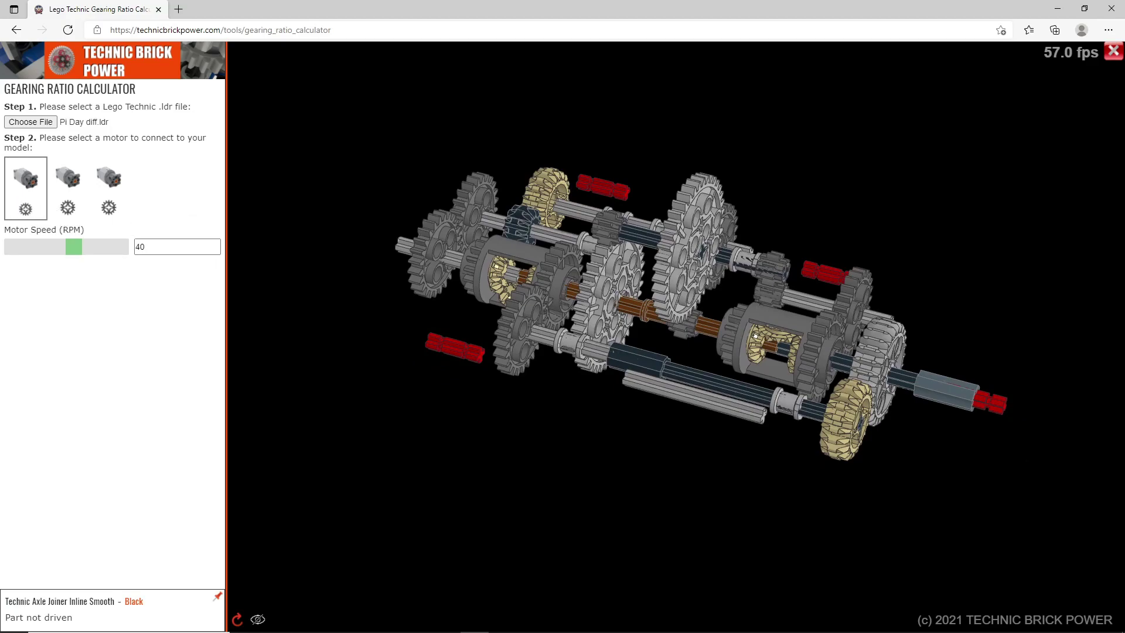
key("Down")
key("Down")
key("Down")
key("Down")
key("Down")
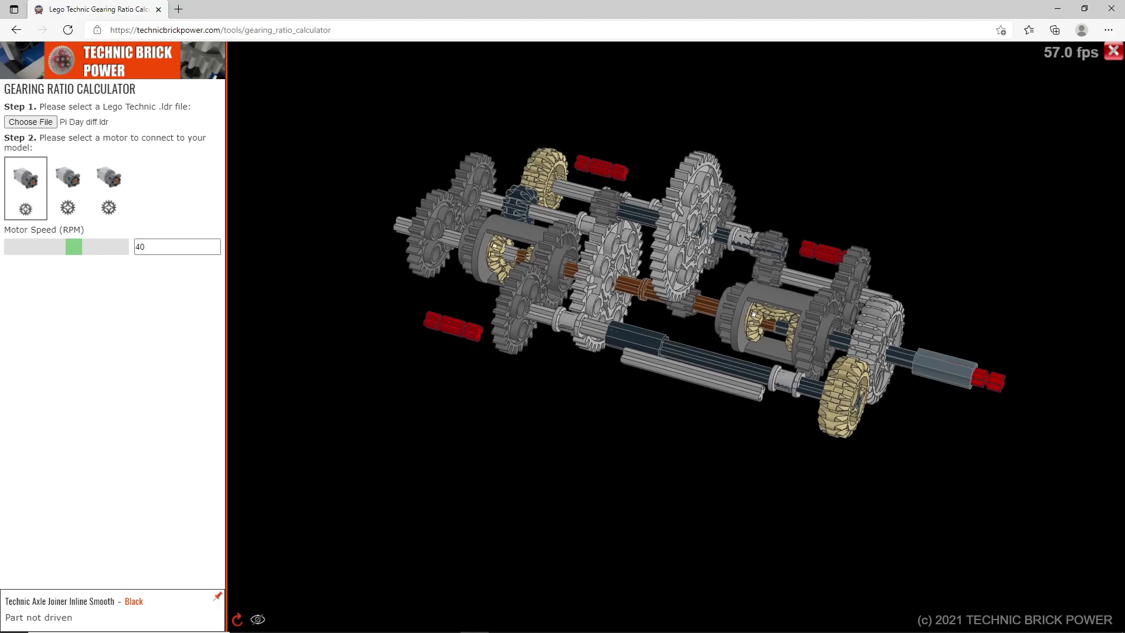
key("Right")
key("Right")
key("Right")
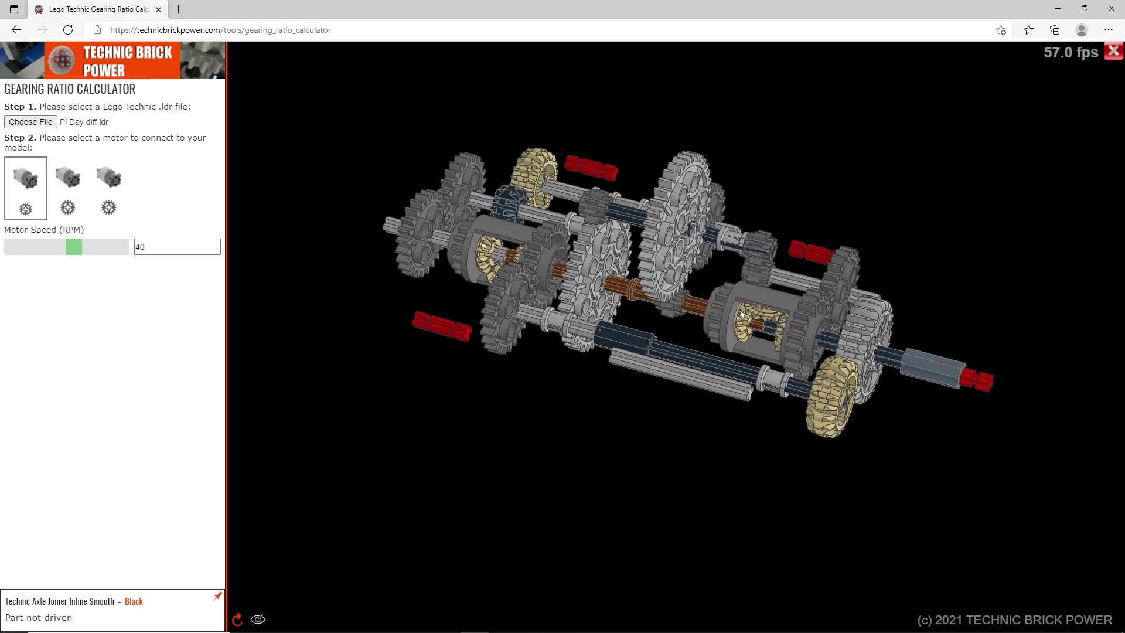
left_click(974, 380)
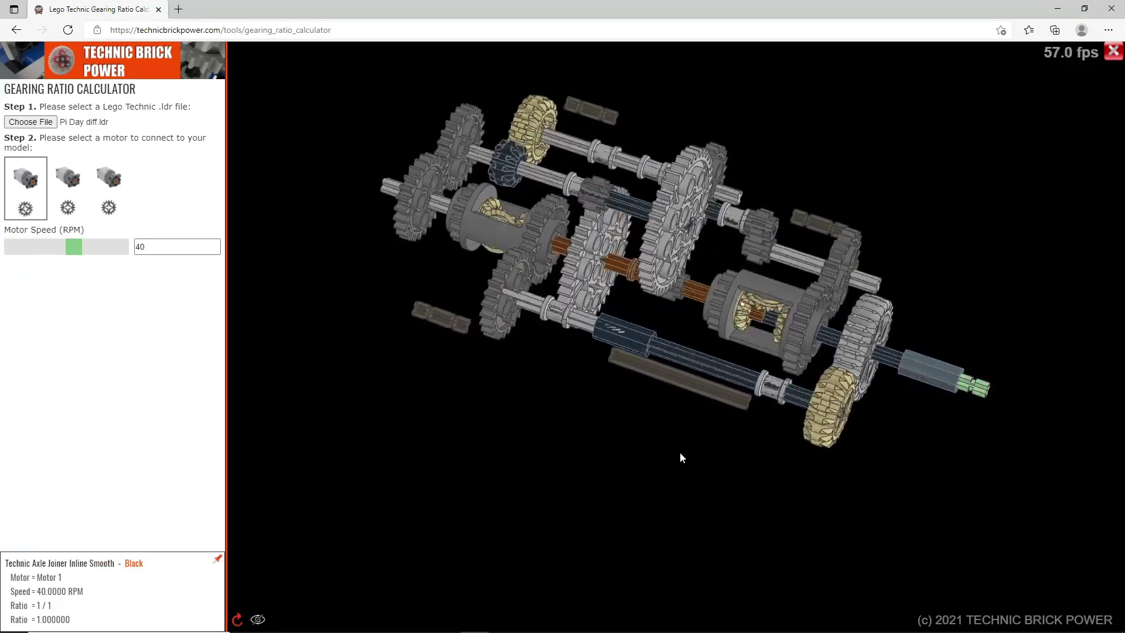
Set the motor speed to 14 RPM and read the gear ratio of the light grey output axle opposite the motor.
left_click_drag(649, 465, 634, 466)
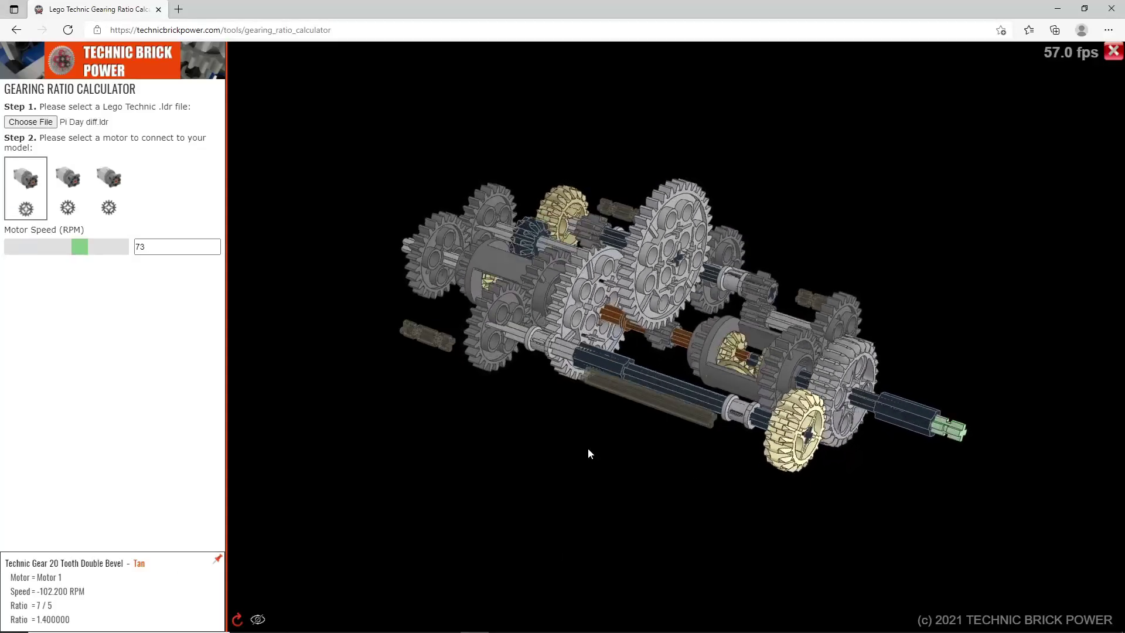
left_click(69, 247)
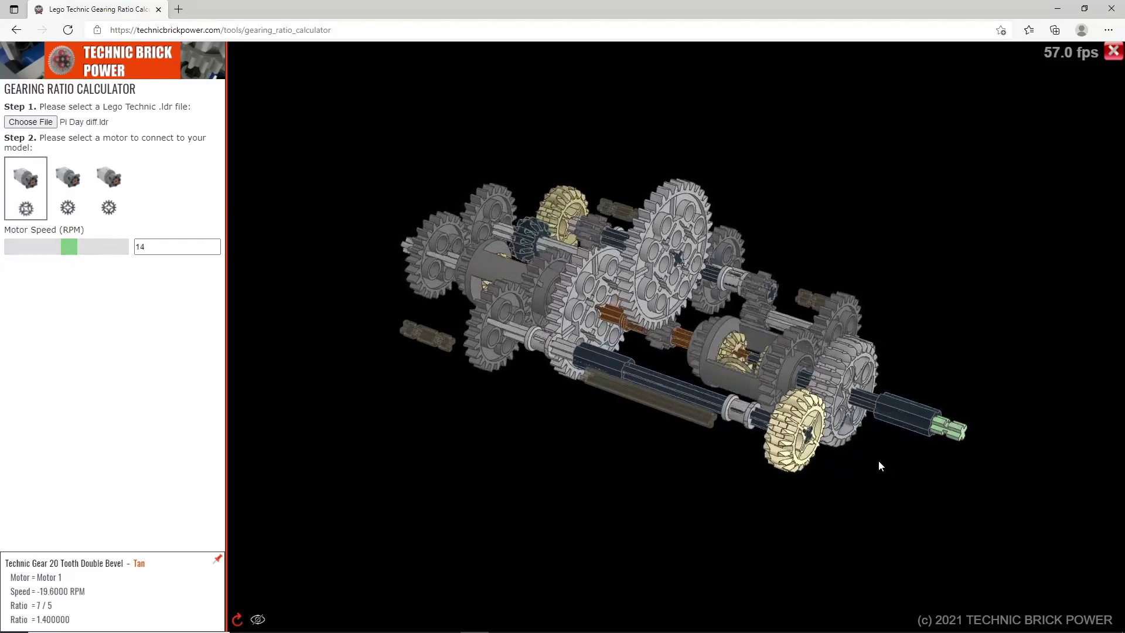
mouse_move(955, 430)
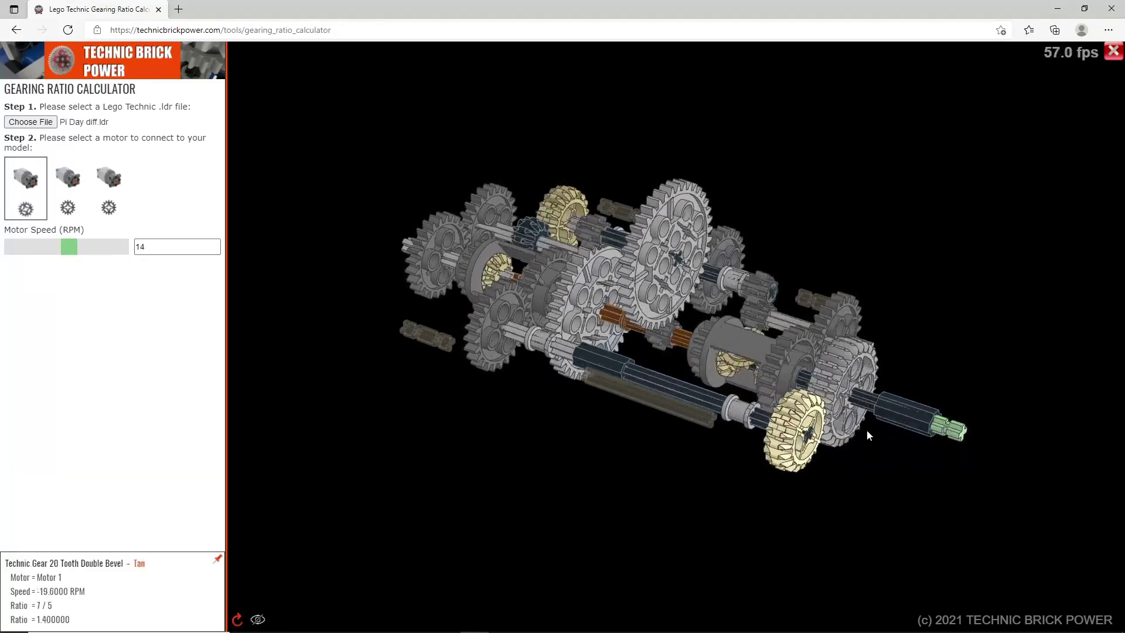
left_click_drag(894, 462, 898, 461)
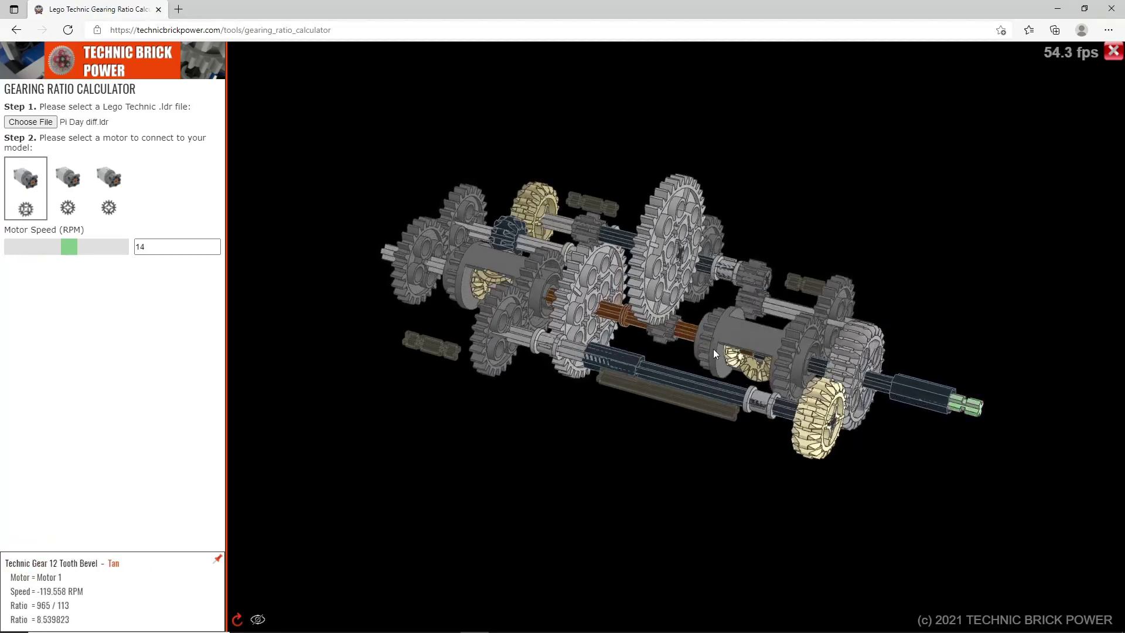
left_click_drag(609, 409, 686, 426)
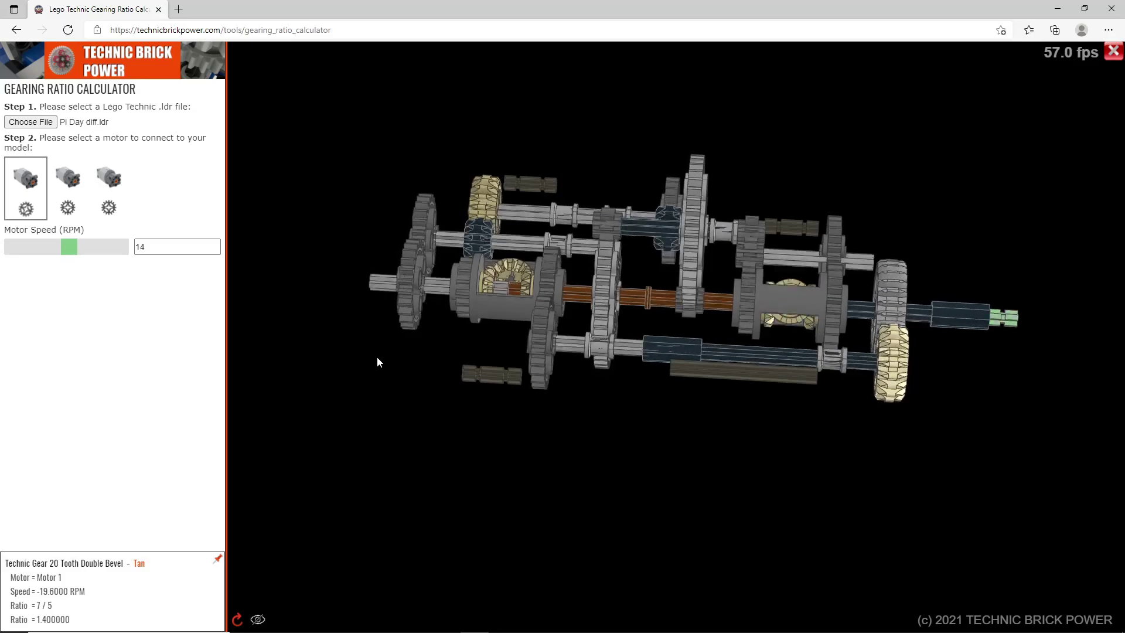
left_click(378, 281)
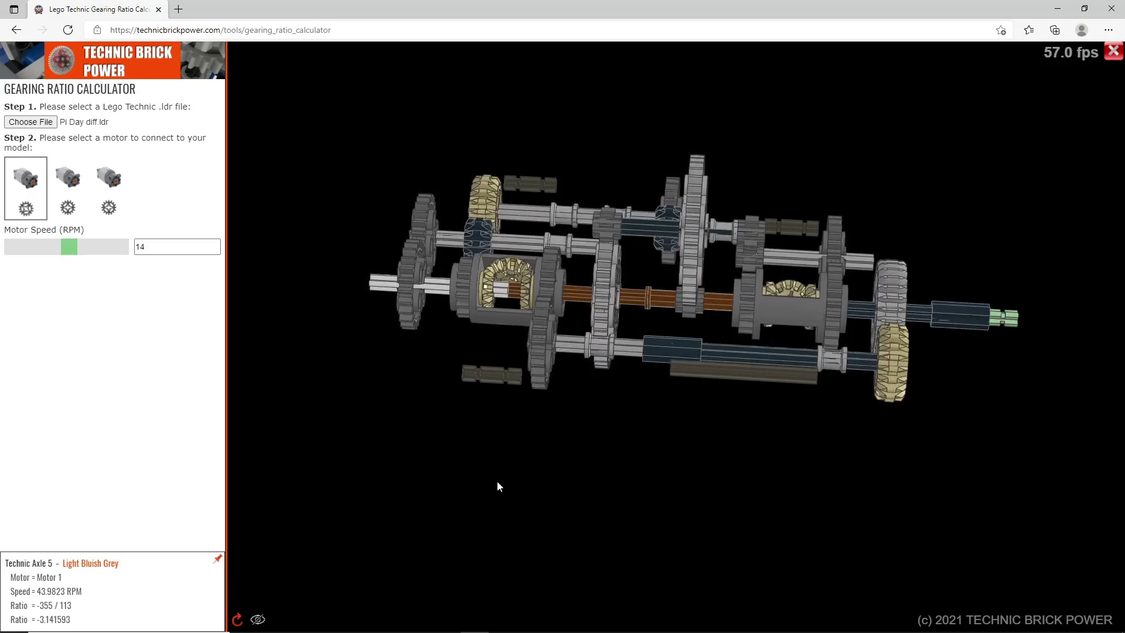
left_click_drag(482, 480, 627, 466)
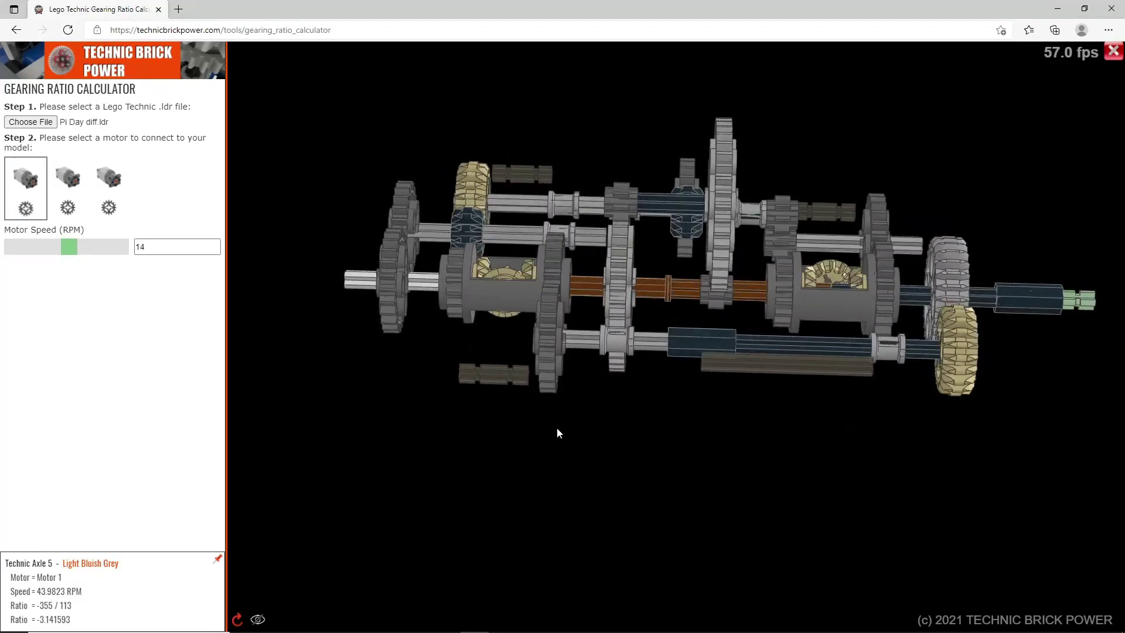
left_click_drag(558, 434, 694, 477)
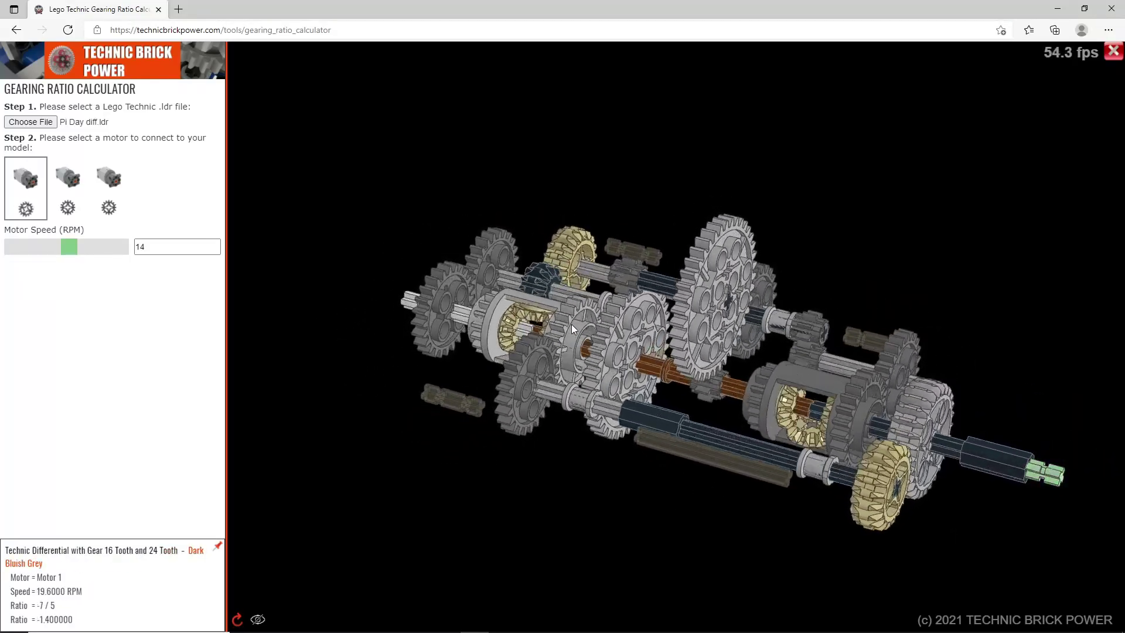
Pin the ratio details of the differential nearest the output axle and hide the parts that are not driven.
left_click(218, 544)
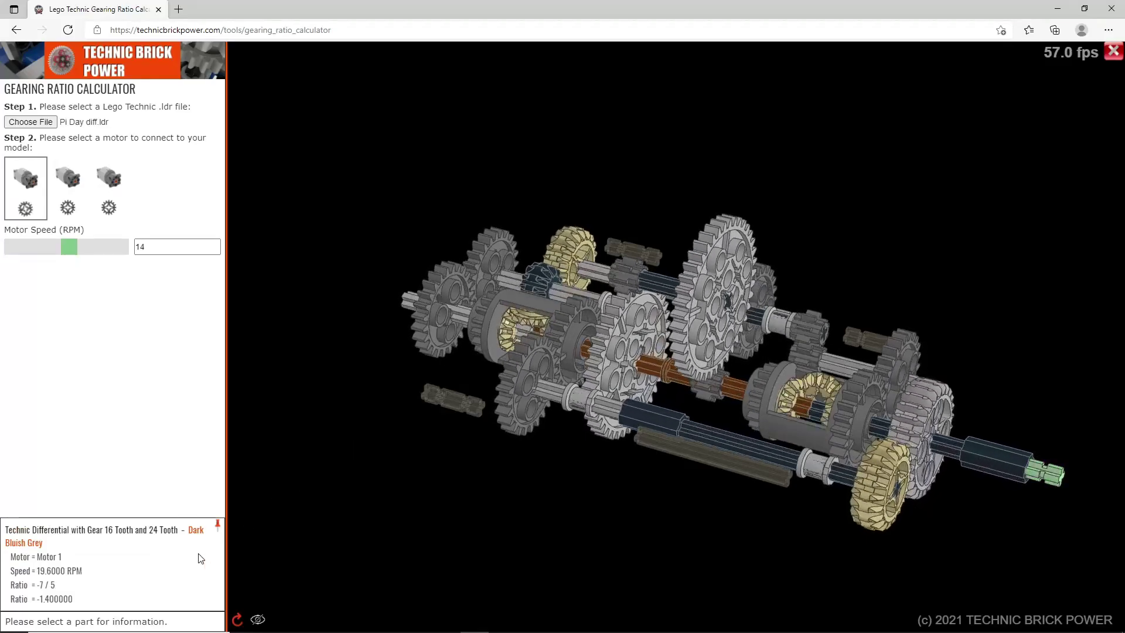
left_click_drag(536, 469, 699, 484)
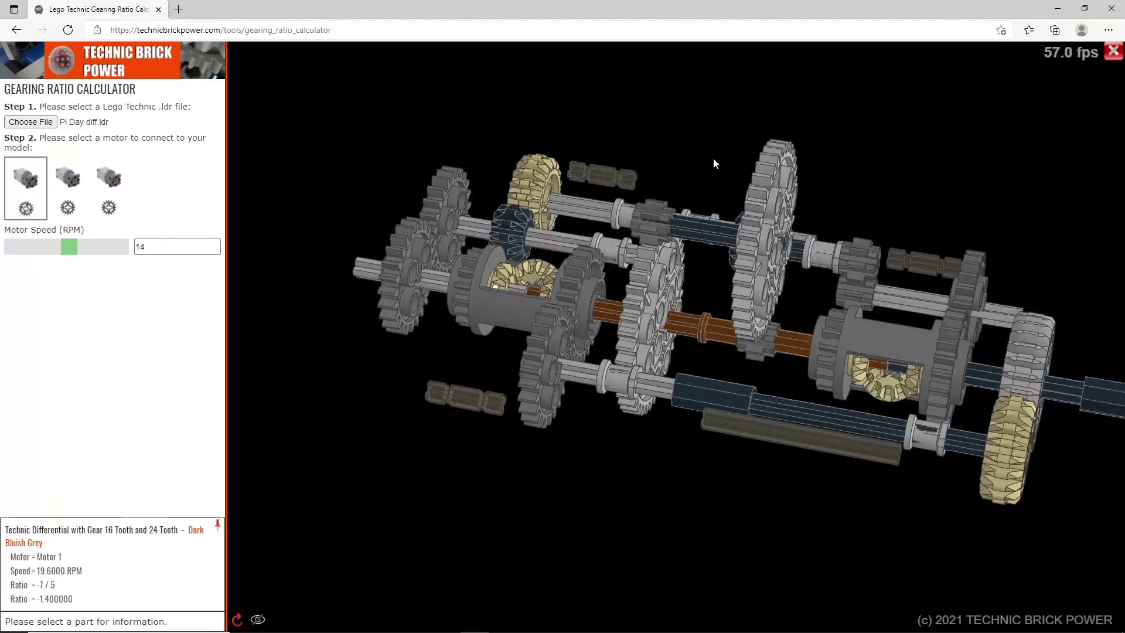
left_click(259, 619)
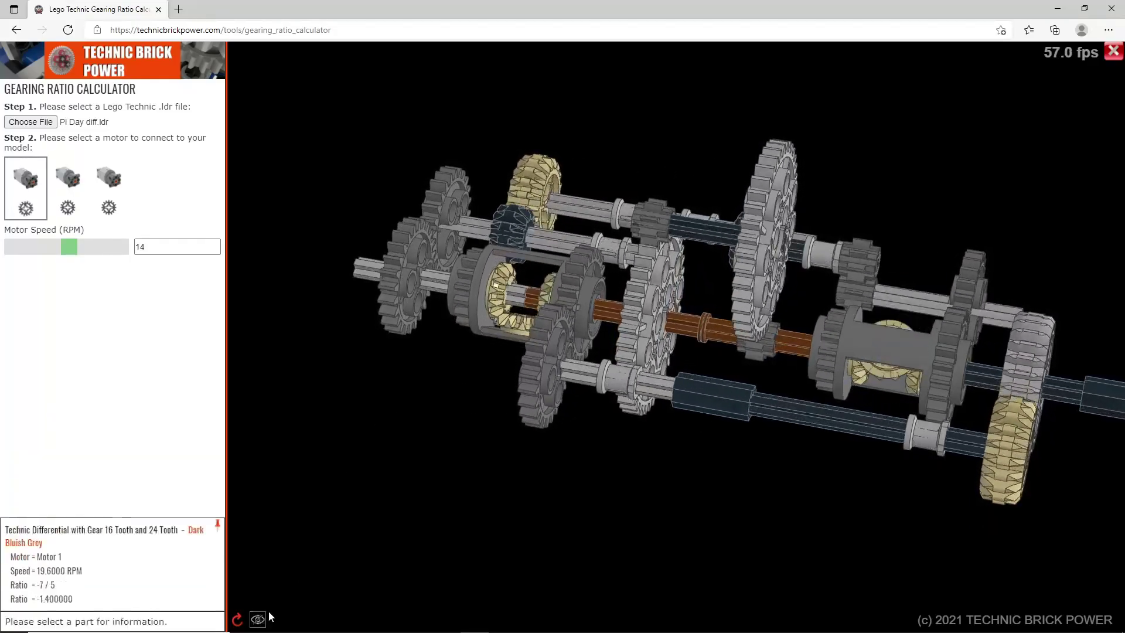
scroll(509, 503, "down", 3)
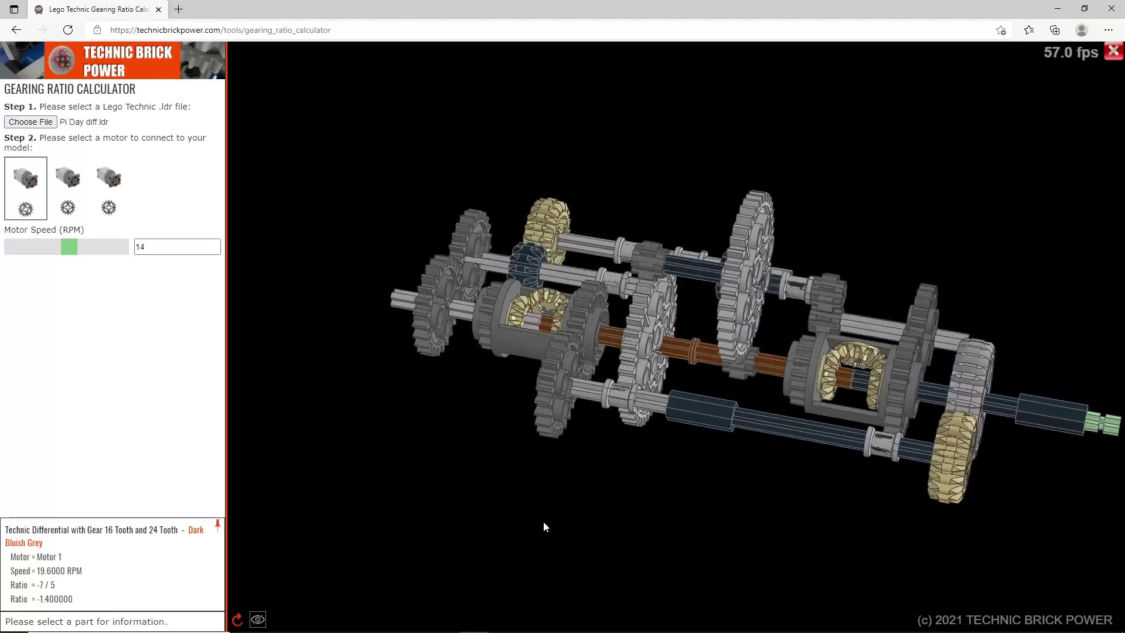
left_click_drag(543, 522, 549, 532)
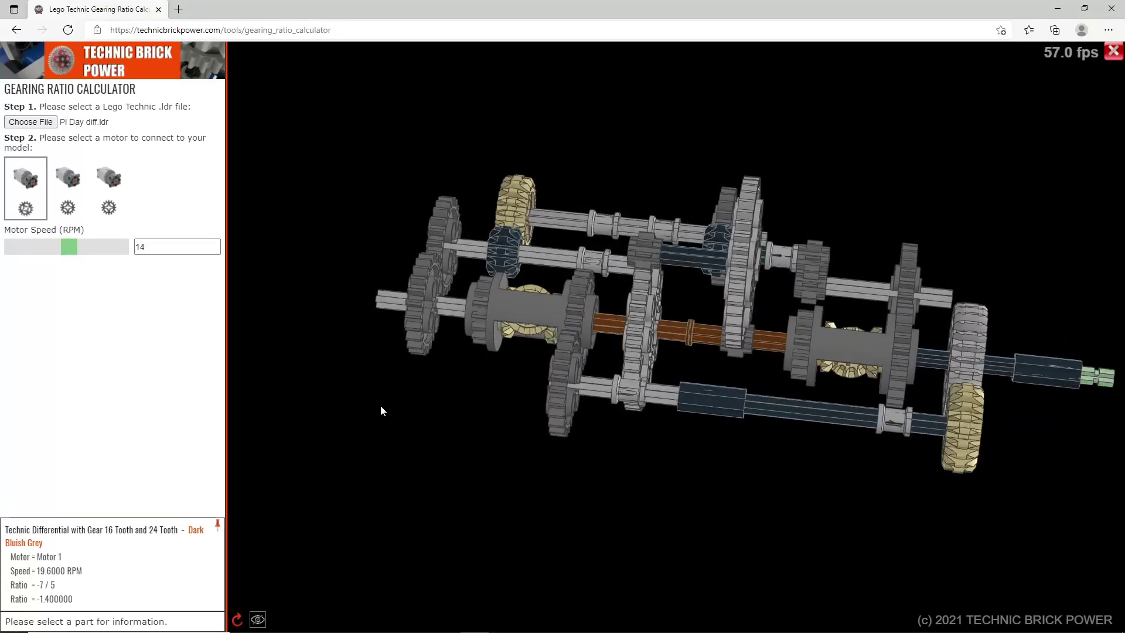
Disconnect Motor 1 from the input shaft and connect it to the light grey Technic Axle 5 at the output end.
left_click(28, 209)
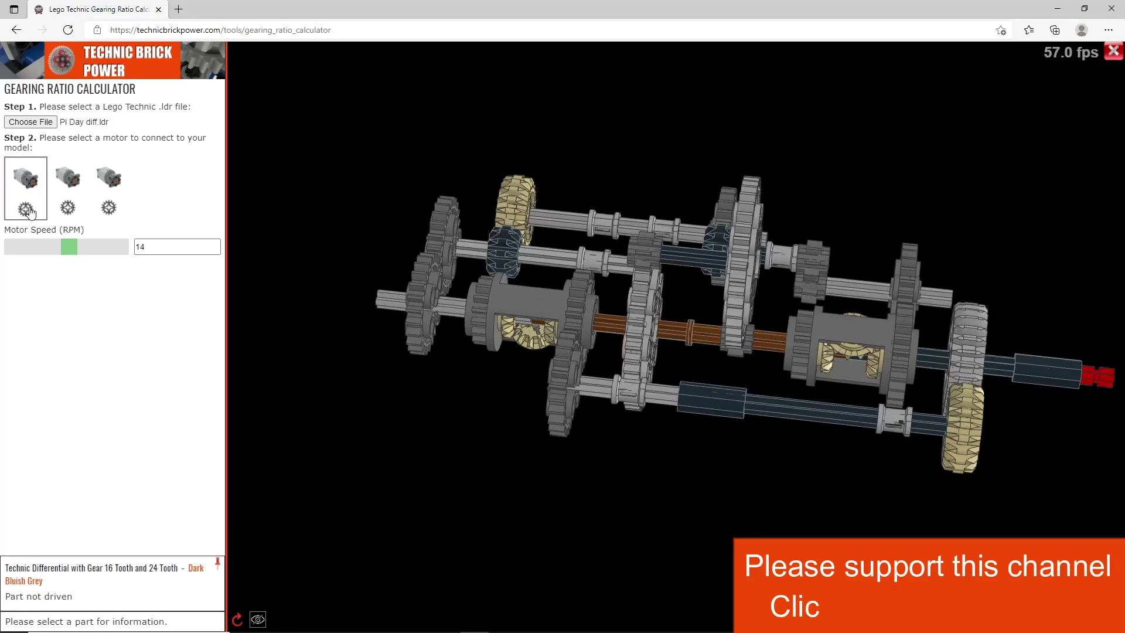
left_click(395, 298)
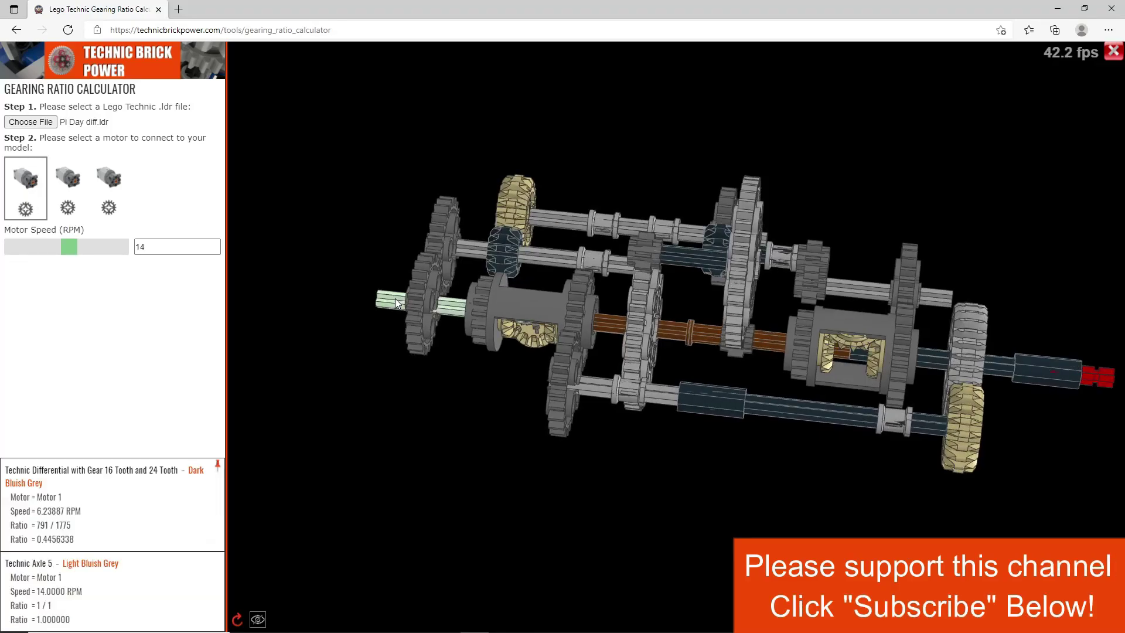
left_click_drag(549, 444, 555, 414)
left_click(893, 400)
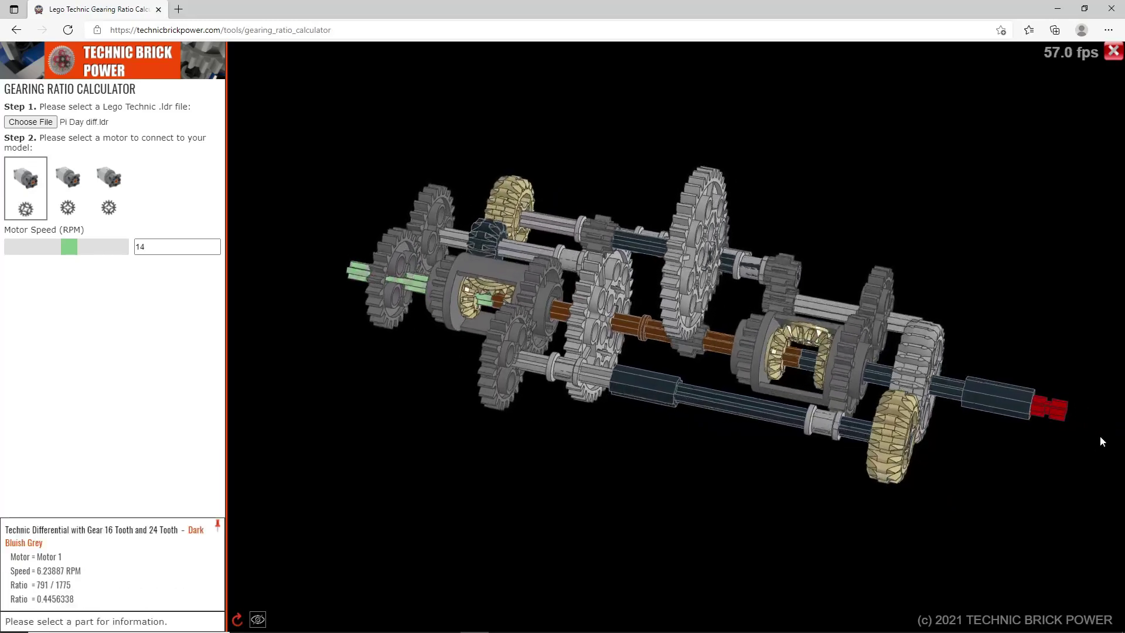
left_click(1053, 403)
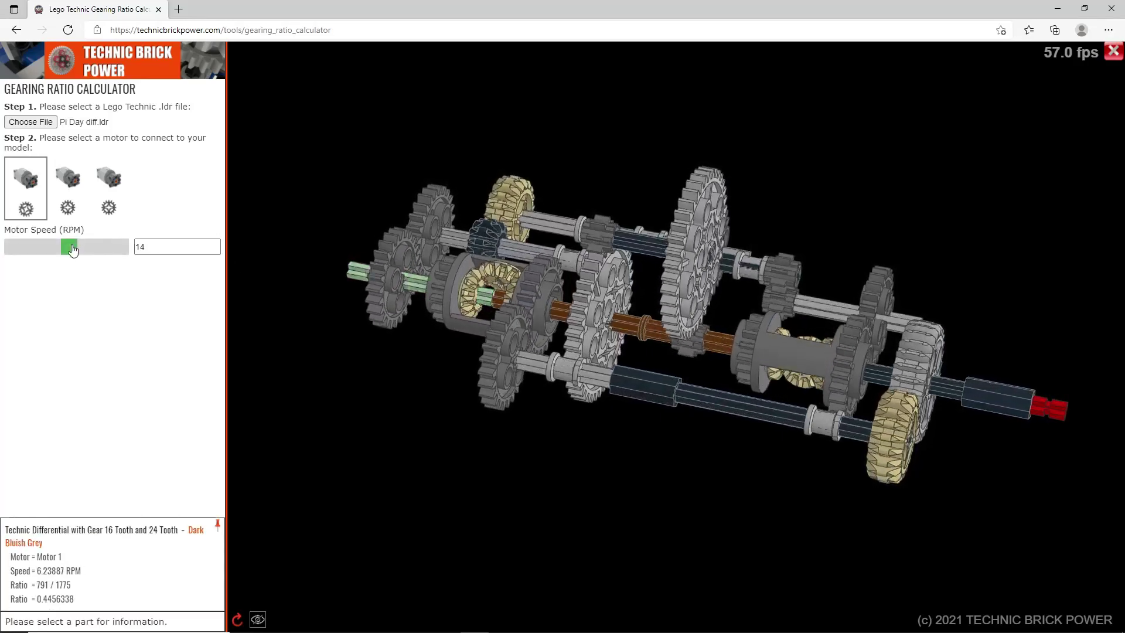
Set the motor speed to 40 RPM and check the ratios of the 20-tooth and 28-tooth double bevel gears.
left_click_drag(70, 246, 75, 247)
left_click_drag(528, 437, 532, 451)
left_click_drag(632, 473, 599, 447)
scroll(686, 469, "down", 3)
mouse_move(687, 473)
left_mouse_down()
mouse_move(653, 475)
mouse_move(746, 480)
mouse_move(676, 463)
left_mouse_up()
scroll(673, 457, "up", 3)
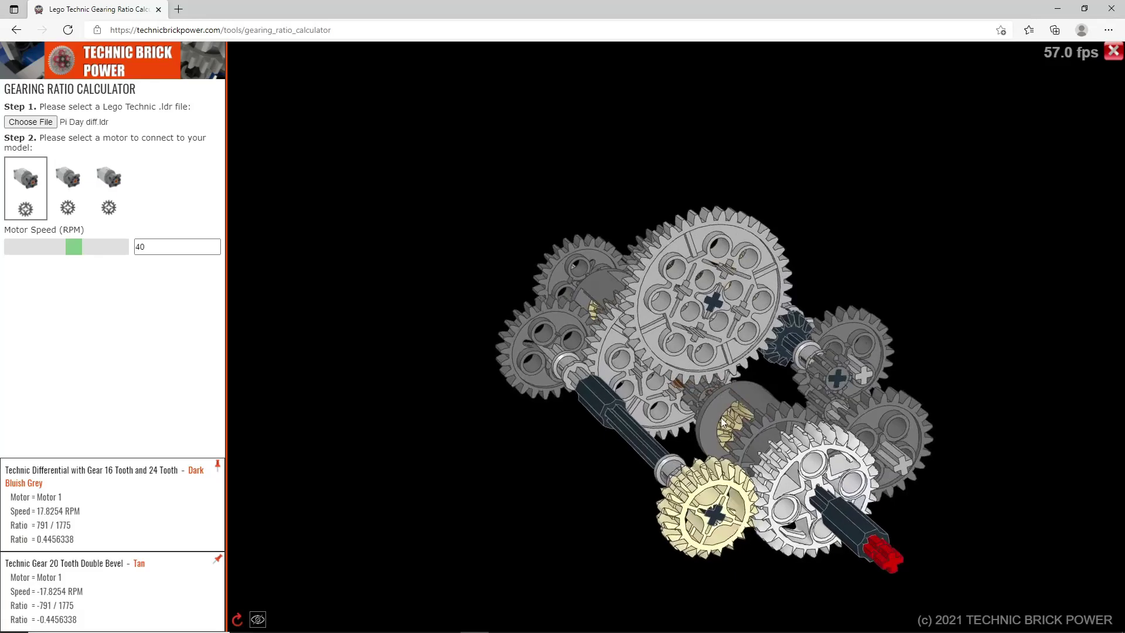
left_click_drag(988, 150, 971, 204)
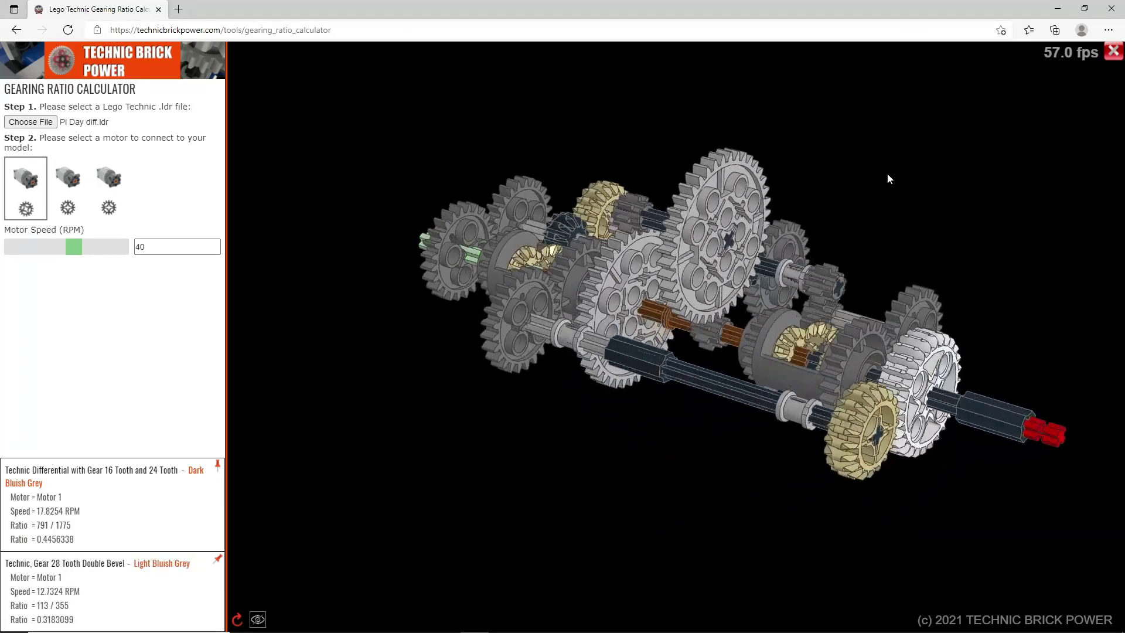
left_click_drag(887, 173, 874, 203)
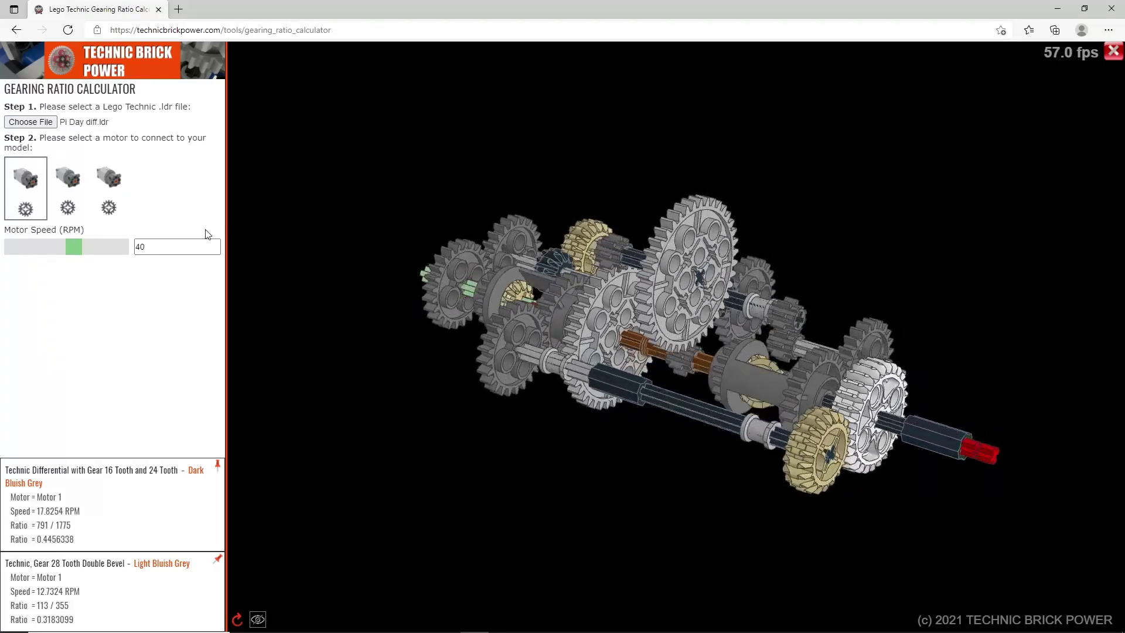
Clear the motor connection and reset the model, with the second motor selected at 144 RPM.
left_click(27, 212)
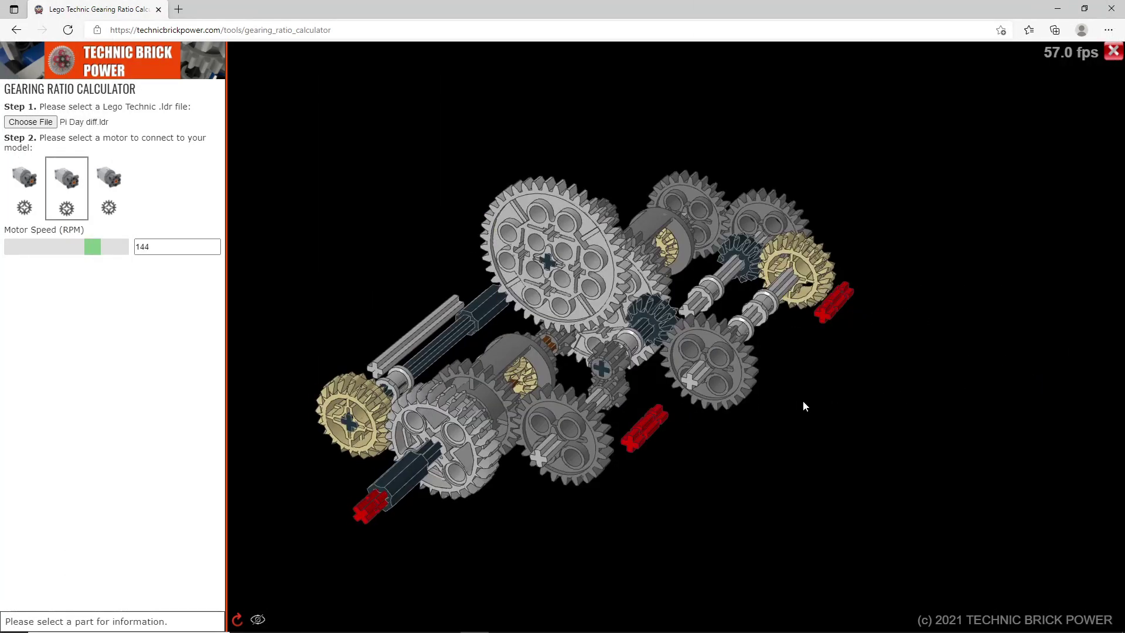
left_click_drag(804, 405, 843, 399)
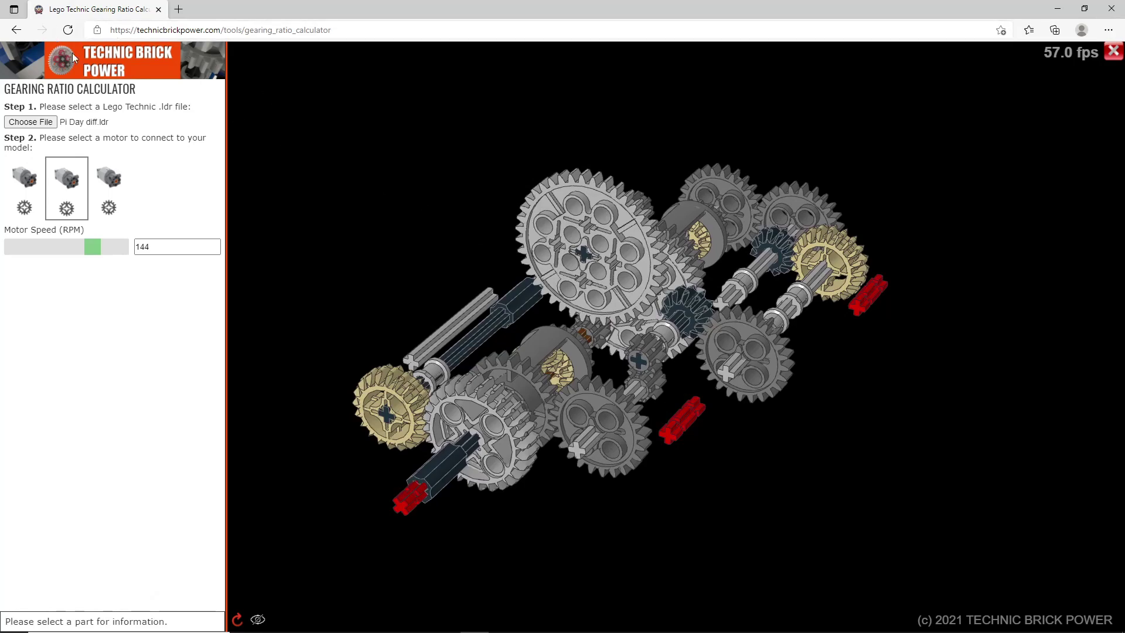
Switch to Studio and open the OmniVehicle_v2.1.io model from the GearingCalcDemo folder.
key("alt+Tab")
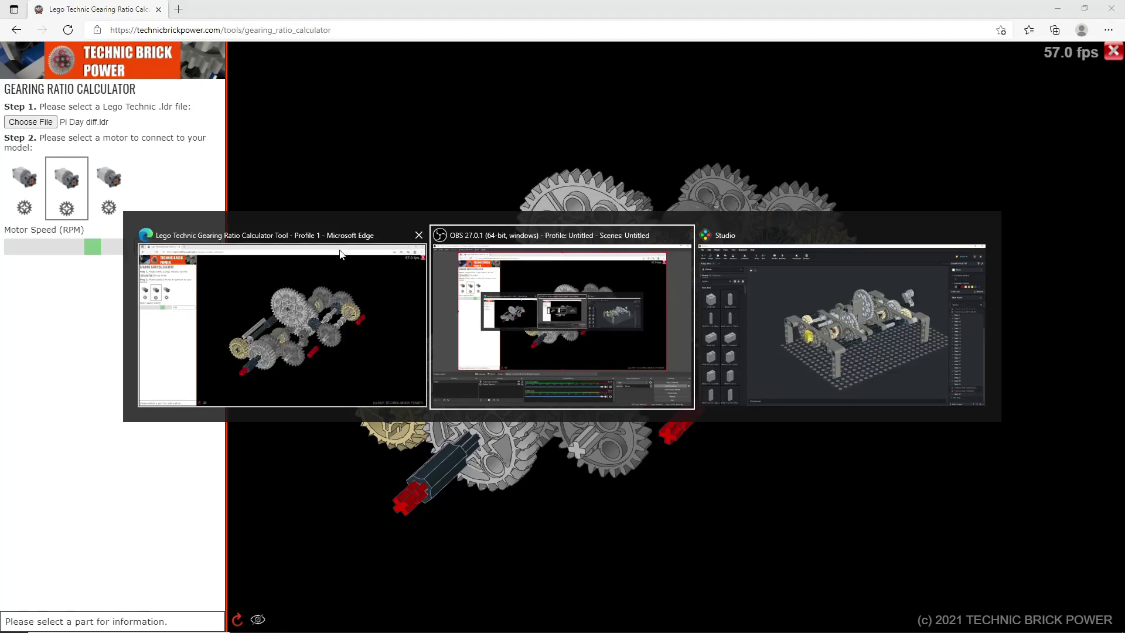
key("alt+Tab")
key("Tab")
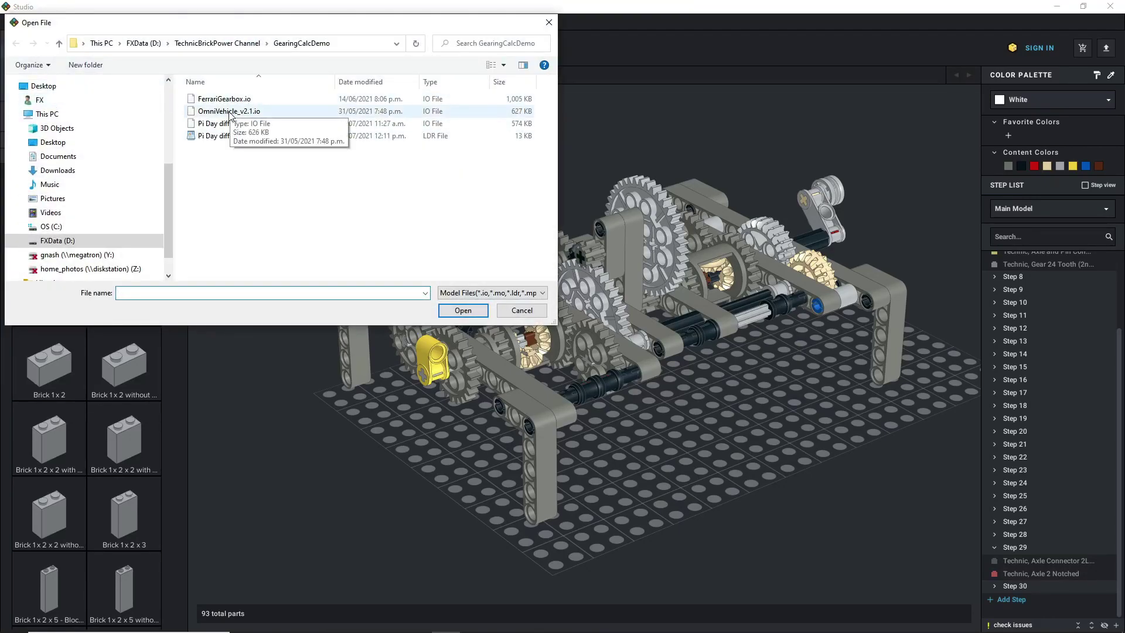
left_click(462, 311)
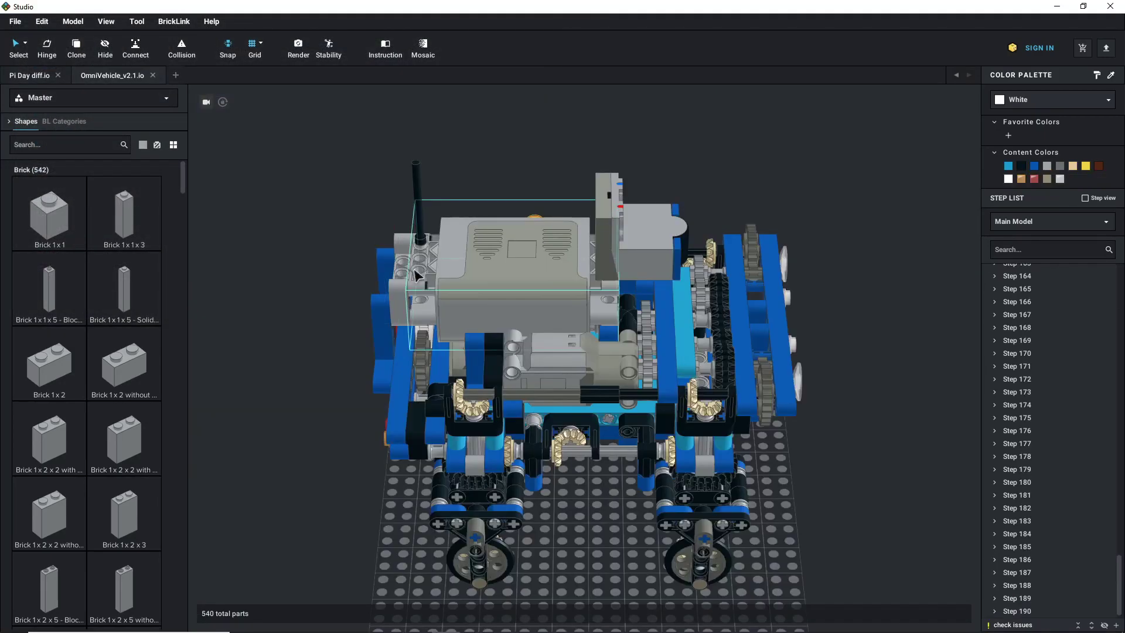
Examine the omni-directional vehicle from several angles, including its wheels, legs and upper gear train.
left_click_drag(301, 253, 312, 215)
mouse_move(371, 266)
left_mouse_down()
mouse_move(339, 264)
mouse_move(353, 260)
mouse_move(369, 286)
left_mouse_up()
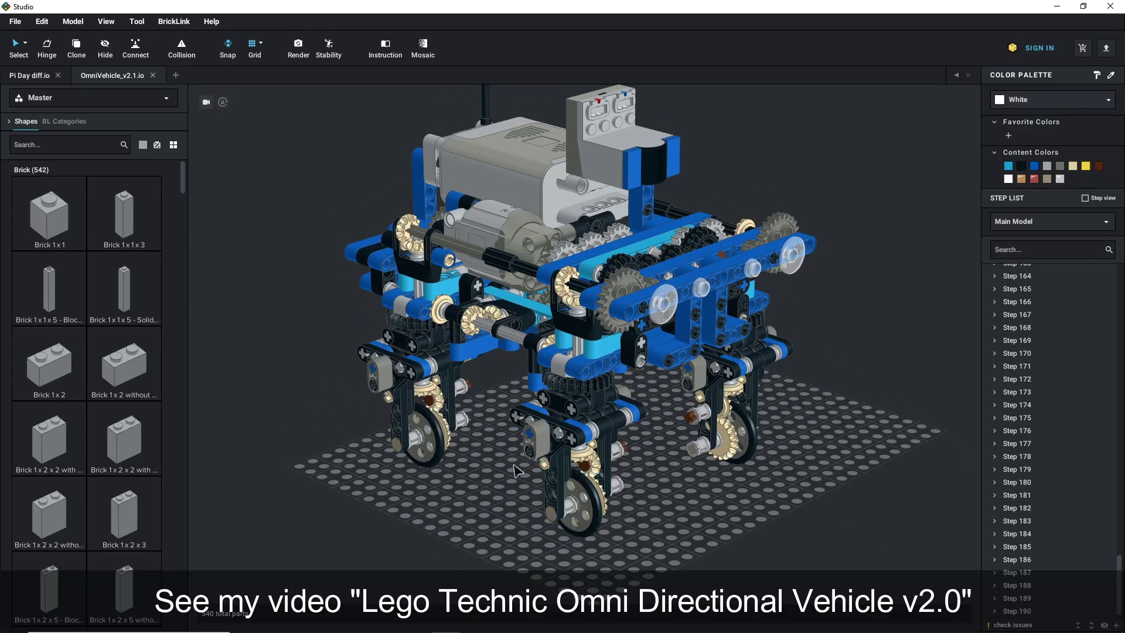
left_click_drag(517, 470, 498, 469)
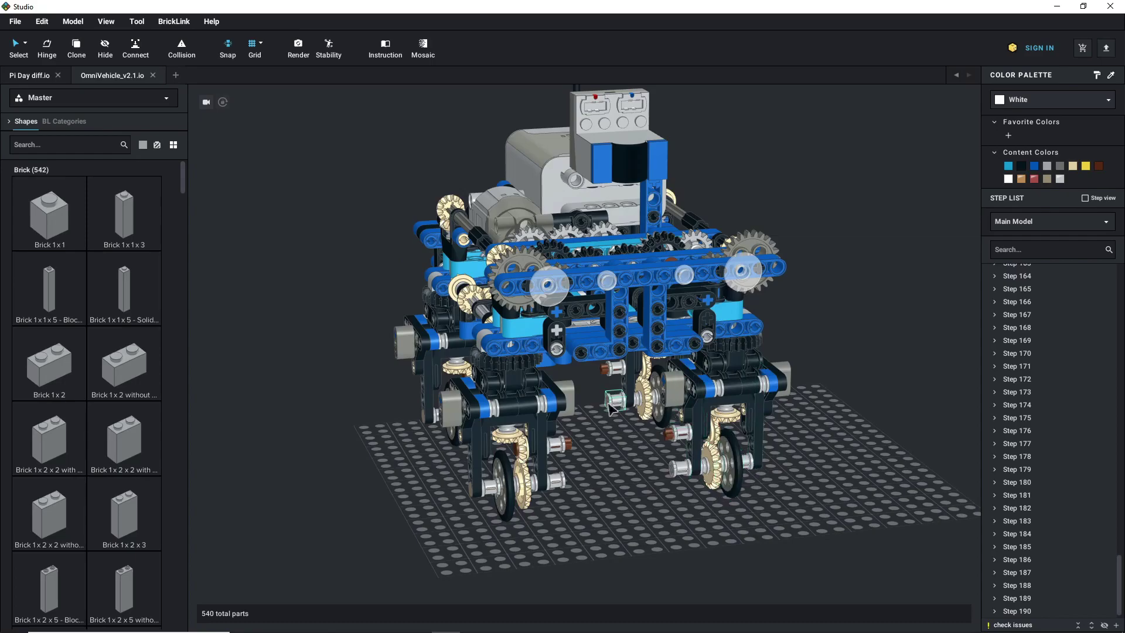
scroll(624, 487, "up", 5)
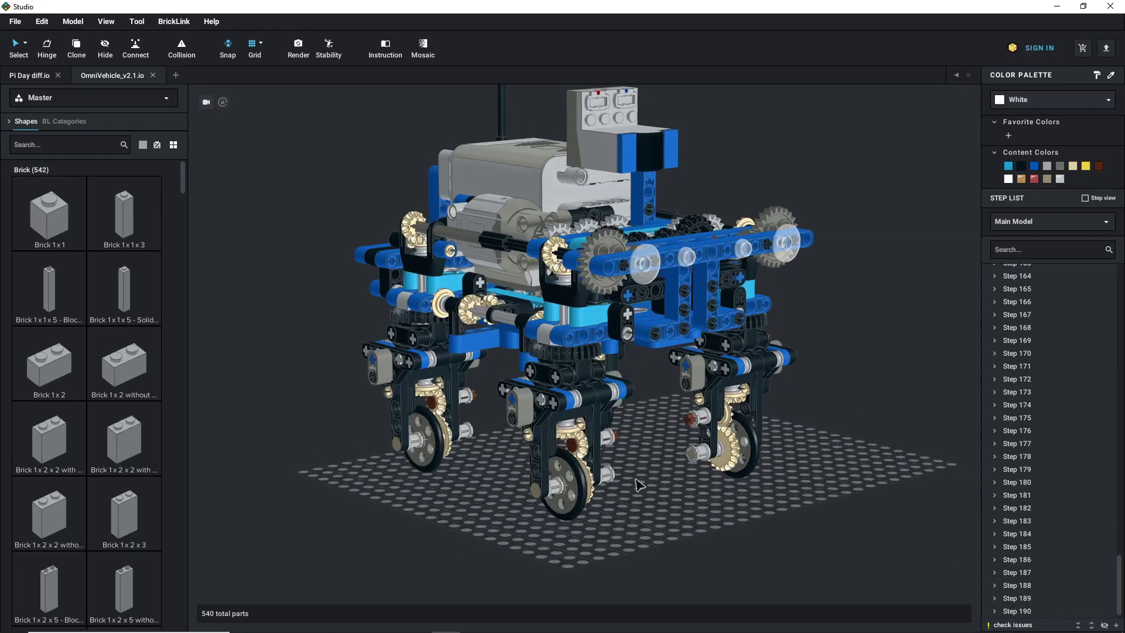
left_click_drag(655, 480, 650, 479)
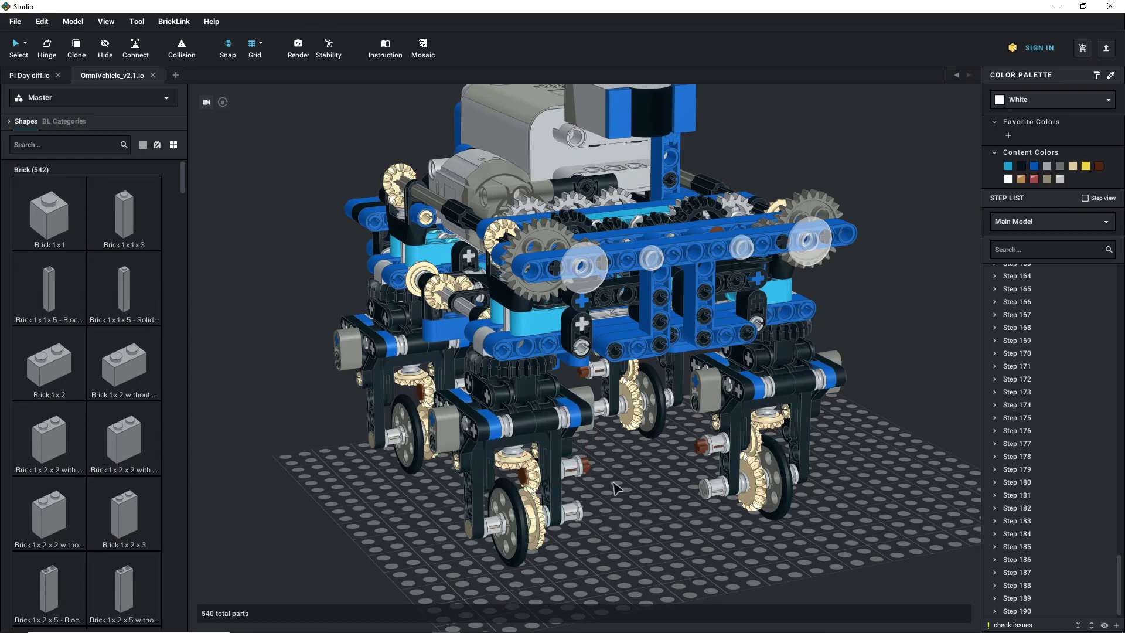
left_click_drag(613, 483, 621, 483)
left_click_drag(646, 440, 640, 442)
scroll(642, 434, "down", 3)
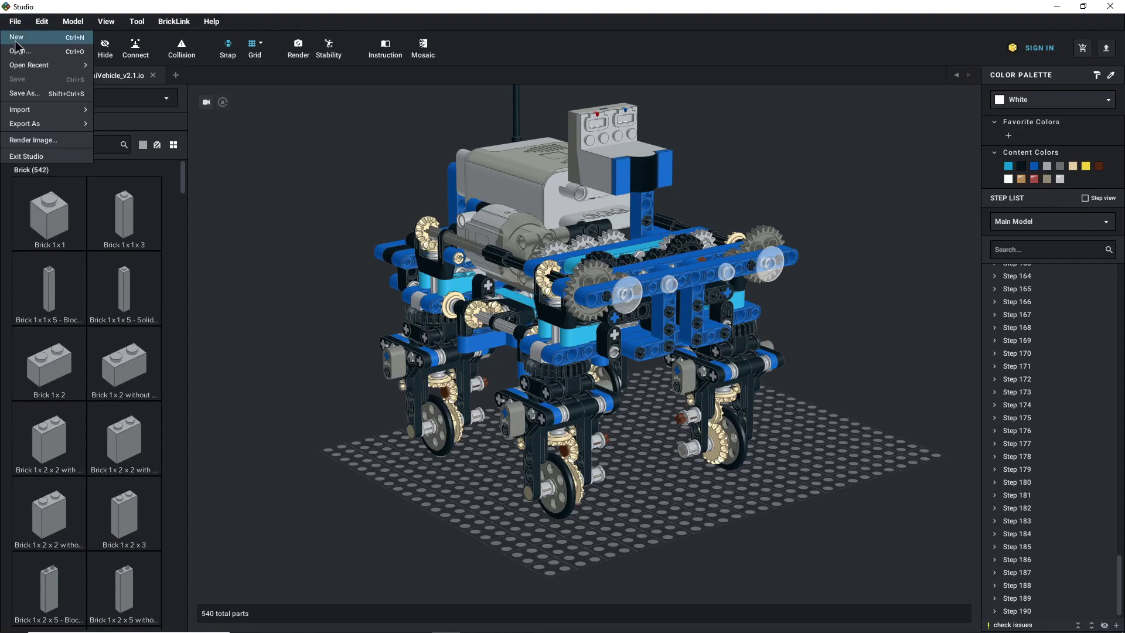
Export the model as OmniVehicle_v2.1.ldr to the GearingCalcDemo folder and load that file into the Gearing Ratio Calculator in the browser.
left_click(139, 124)
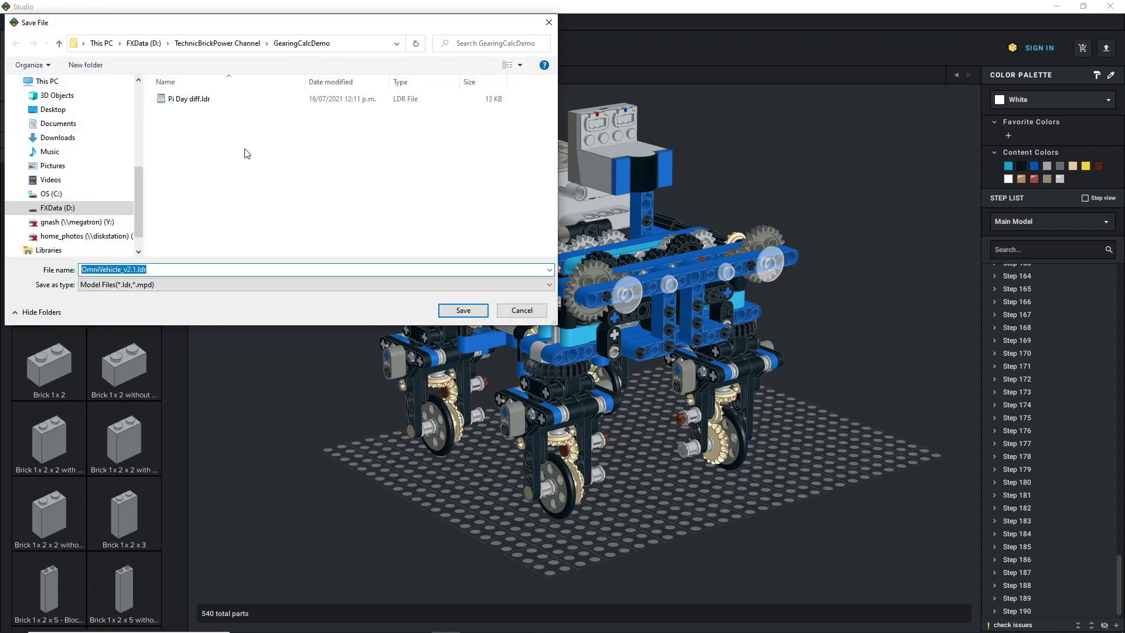
left_click(463, 310)
key("alt+Tab")
key("Tab")
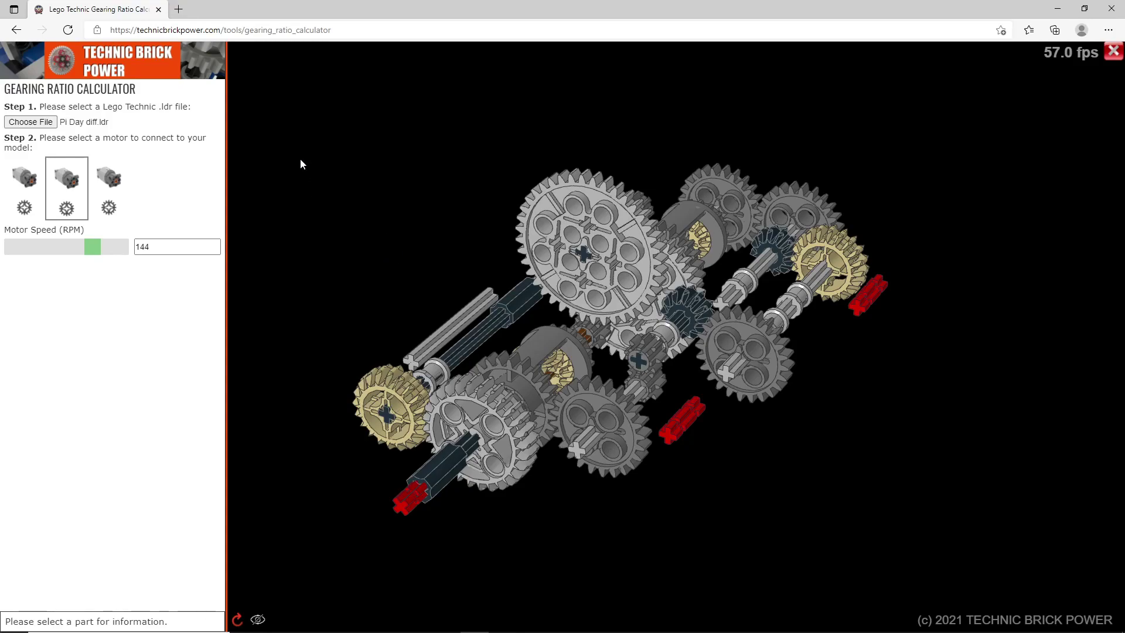
left_click(16, 124)
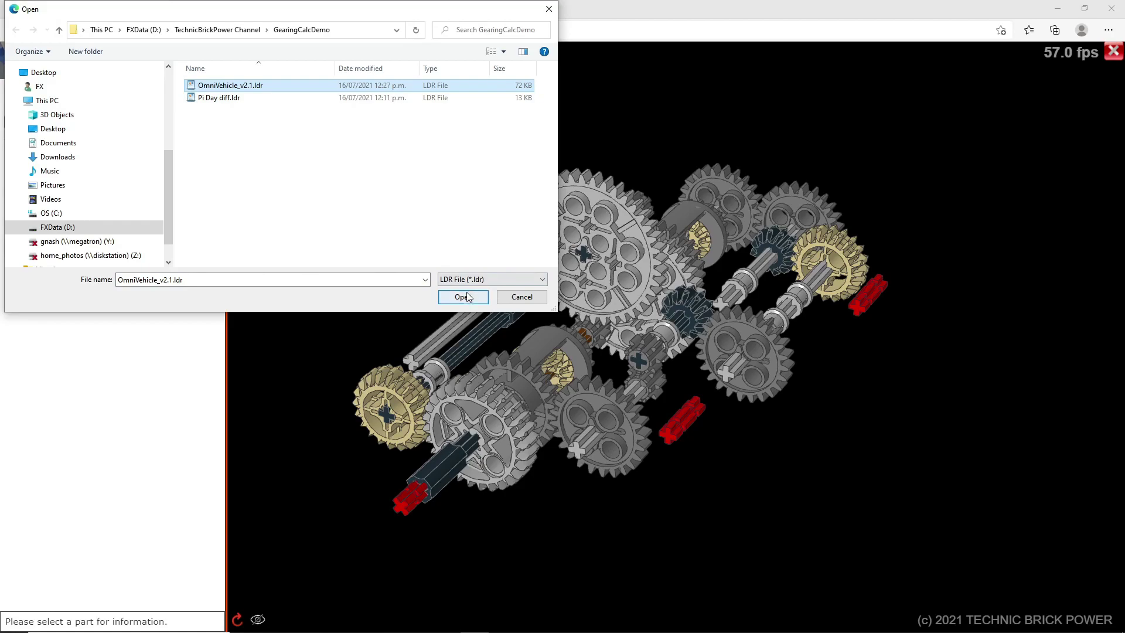
left_click(463, 297)
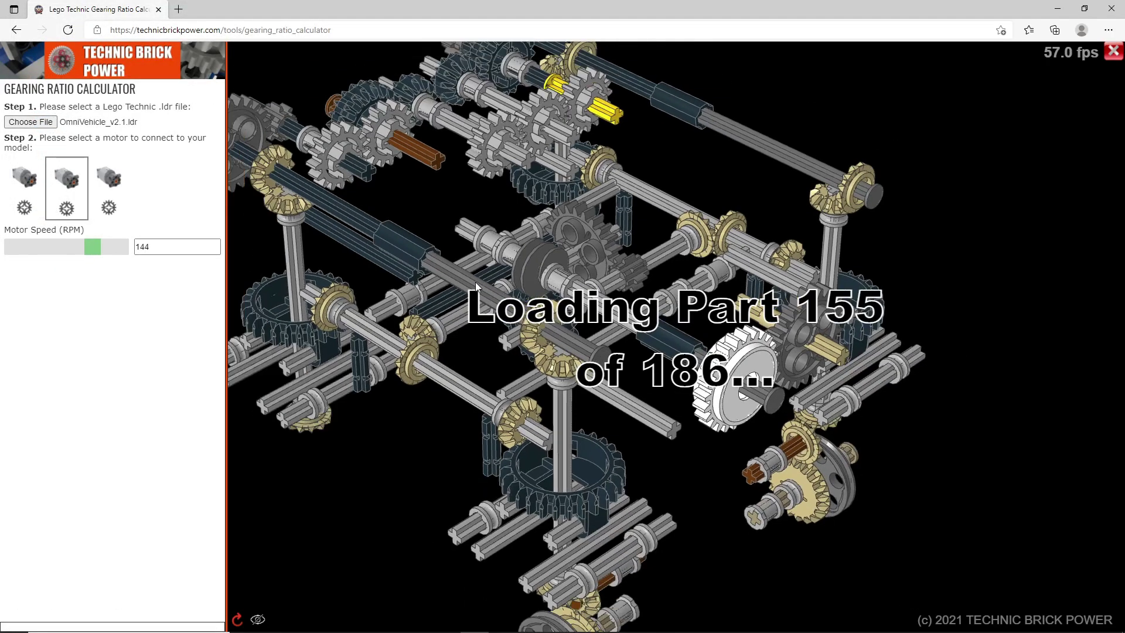
Examine the loaded OmniVehicle drivetrain's axles, gears and four wheel legs from several angles.
scroll(475, 283, "down", 5)
left_click_drag(465, 324, 648, 463)
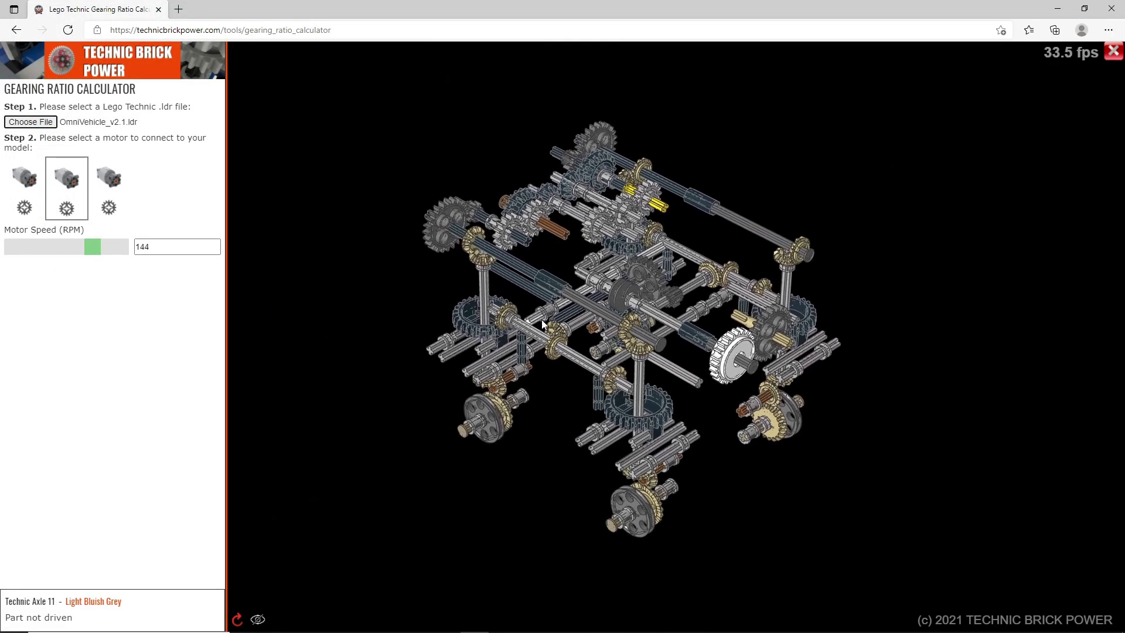
scroll(569, 313, "up", 2)
scroll(668, 406, "up", 4)
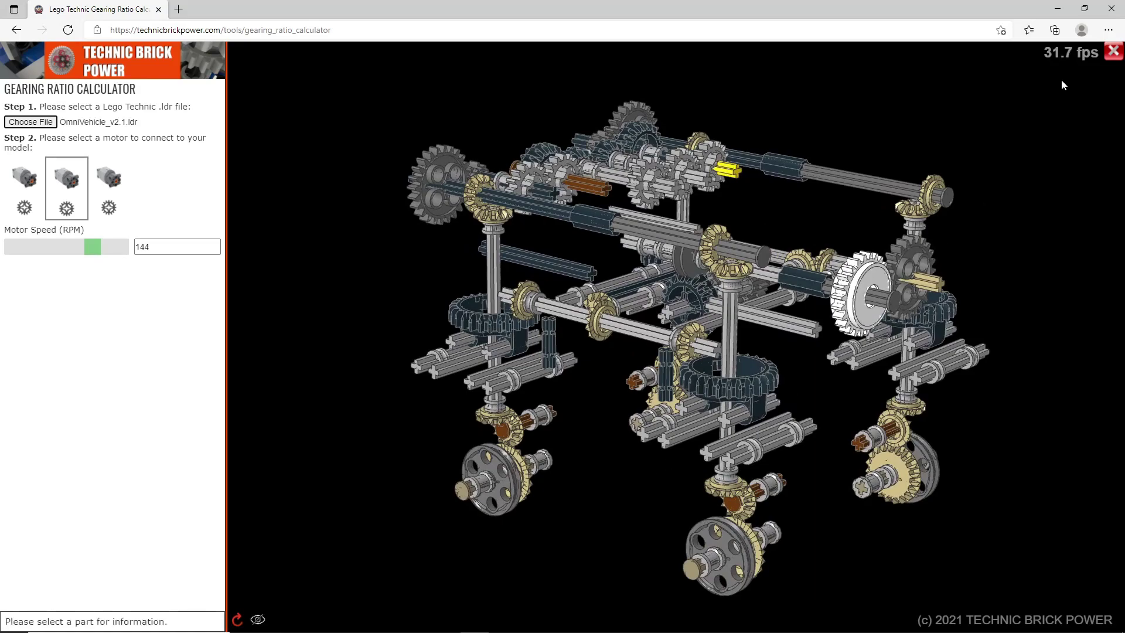
left_click_drag(822, 243, 824, 249)
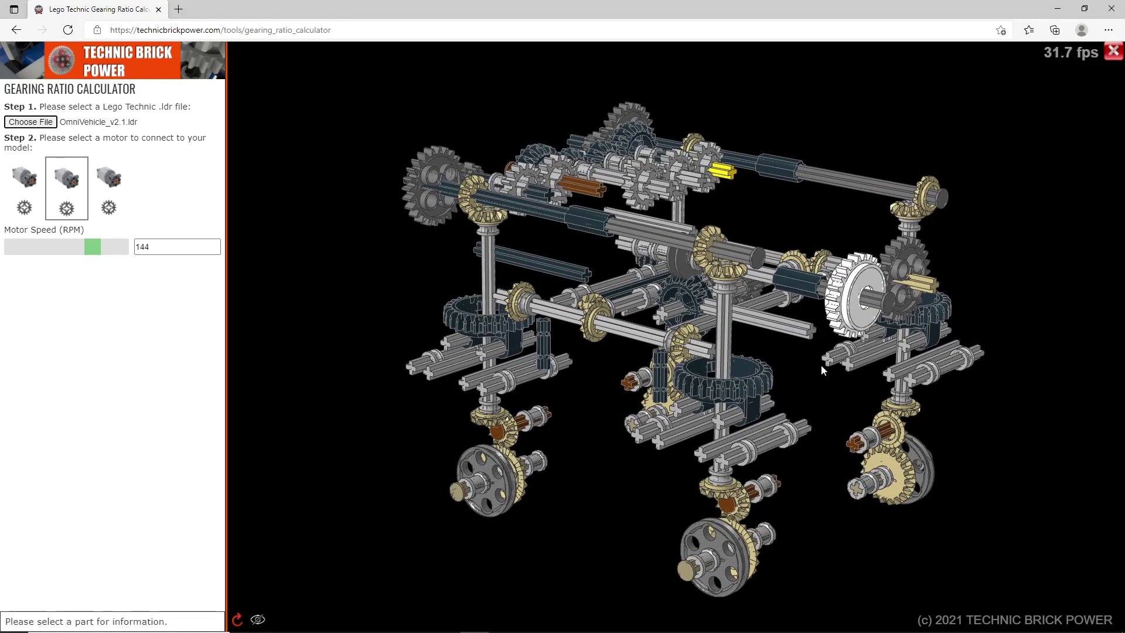
left_click_drag(820, 364, 813, 368)
left_click(674, 350)
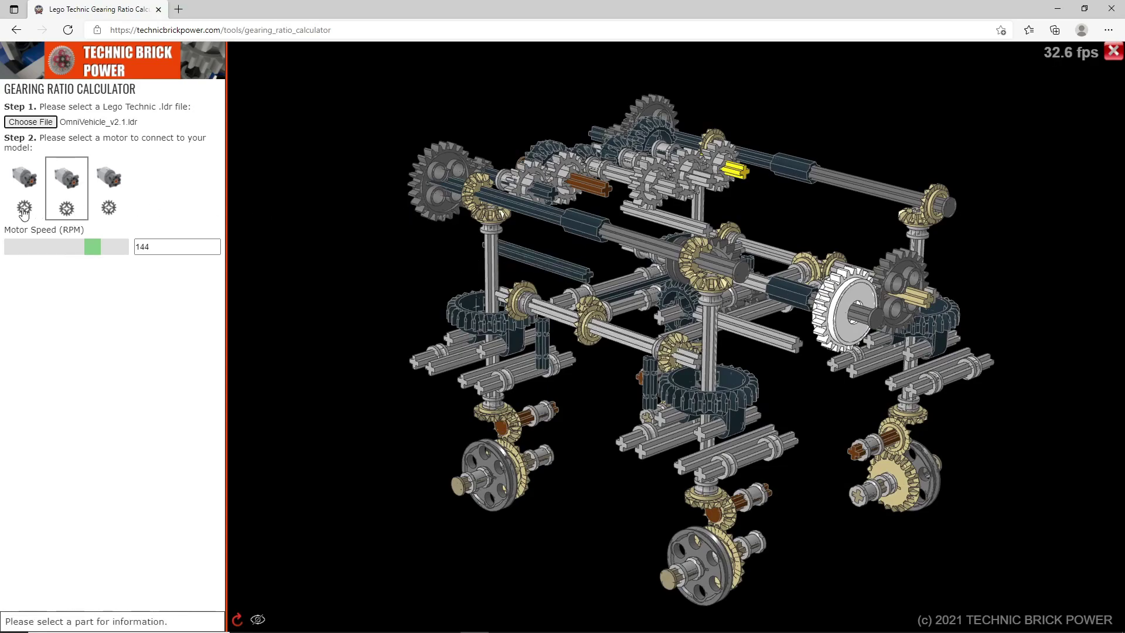
Select Motor 1 and connect it to the yellow Technic Axle 3 with Stop in the upper gear train.
mouse_move(980, 382)
left_mouse_down()
mouse_move(980, 355)
mouse_move(967, 373)
left_mouse_up()
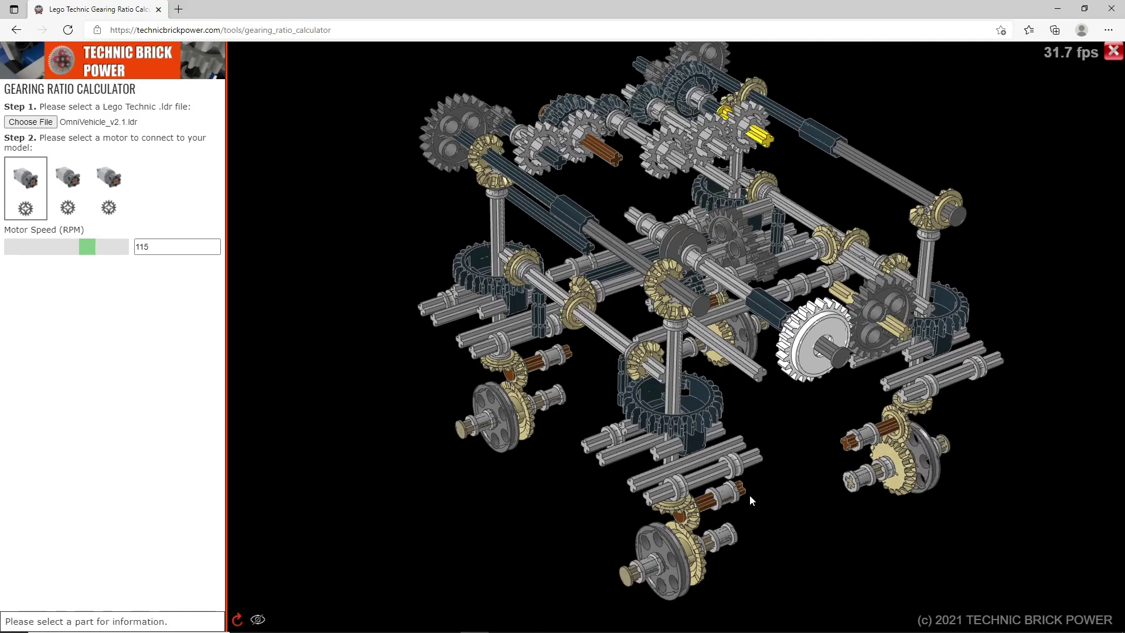
left_click_drag(832, 501, 859, 506)
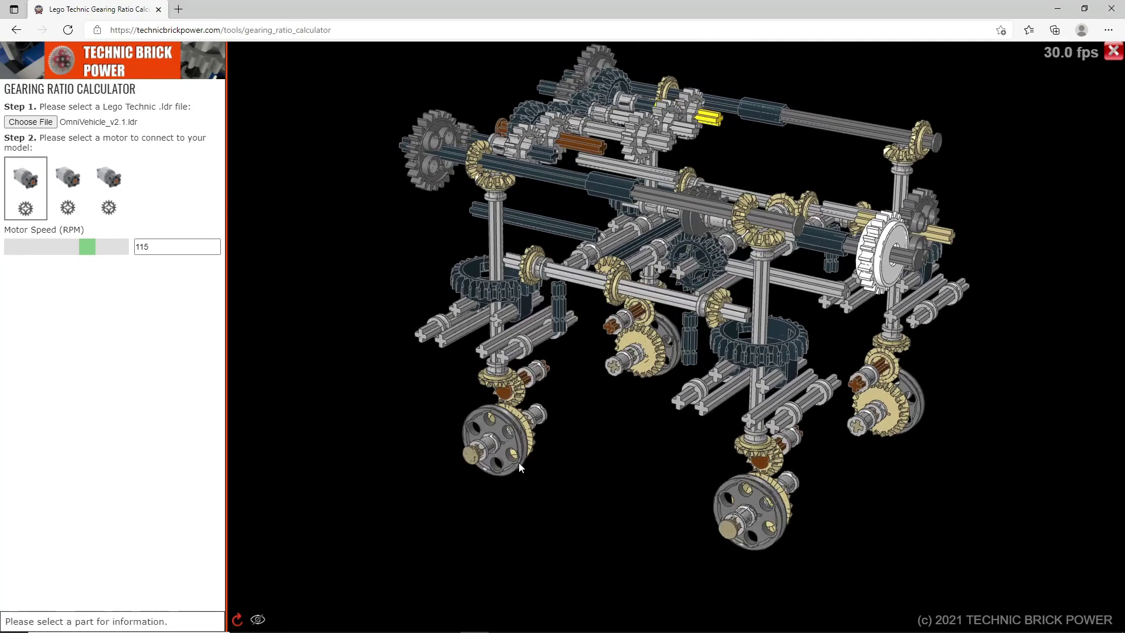
left_click_drag(873, 490, 873, 526)
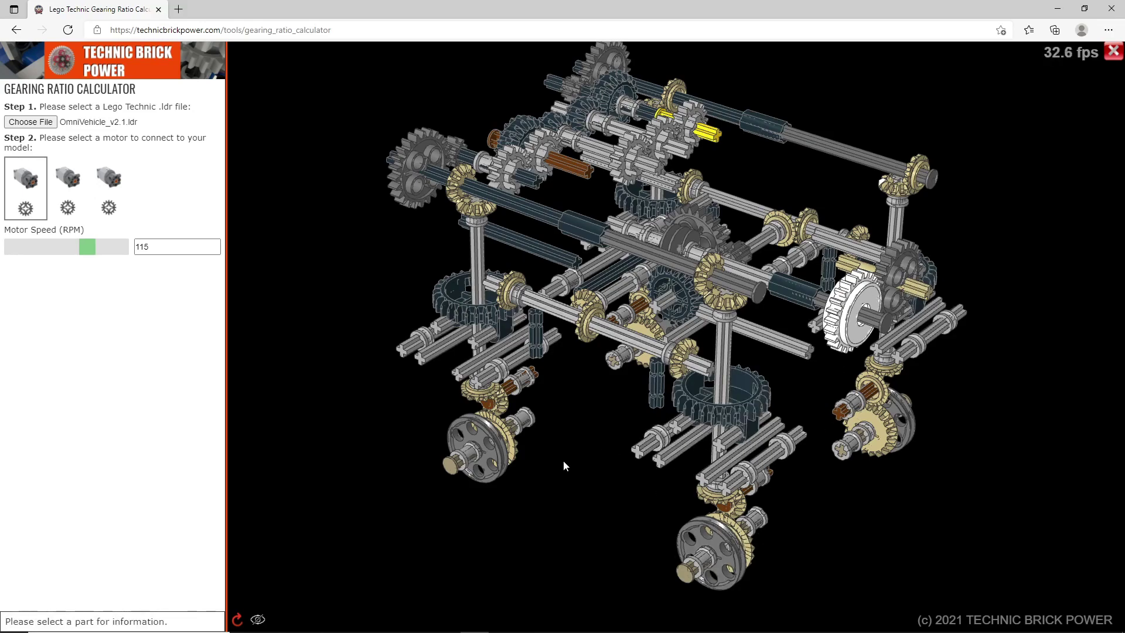
left_click_drag(563, 461, 559, 458)
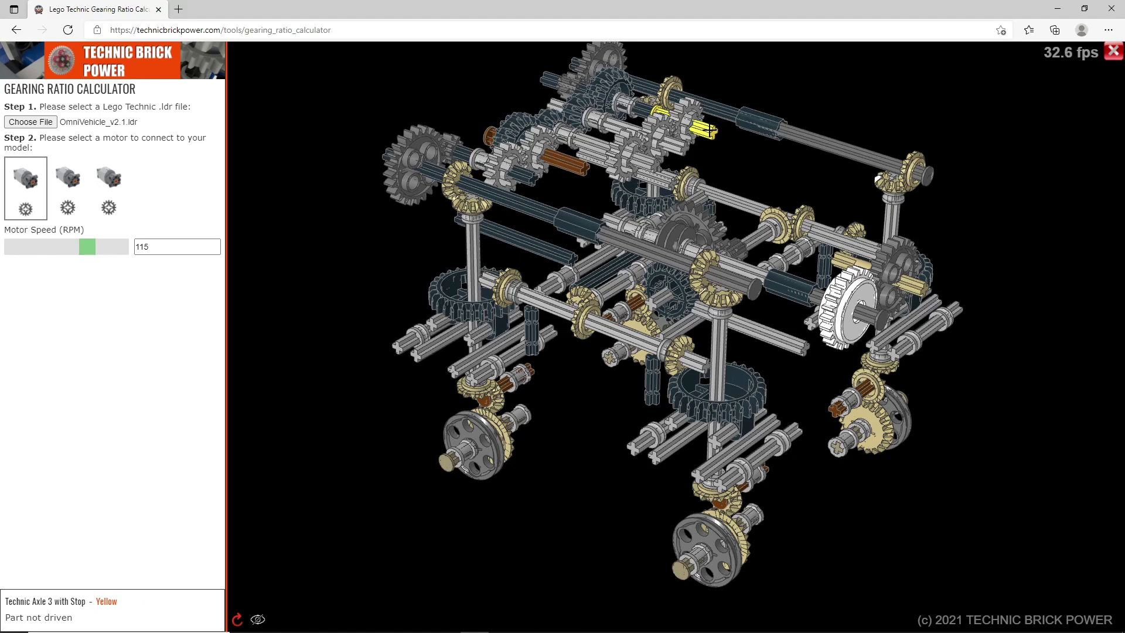
left_click(585, 410)
mouse_move(580, 417)
left_mouse_down()
mouse_move(600, 410)
mouse_move(595, 433)
left_mouse_up()
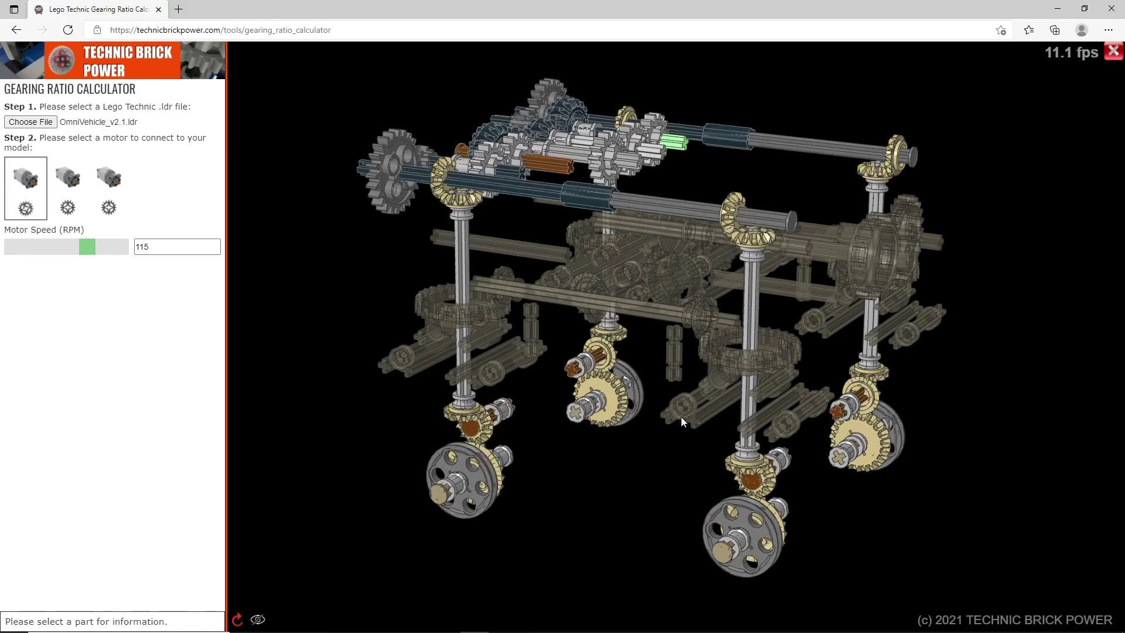
Set Motor 1's speed to -47 RPM and pin the ratio details of the nearest Technic Wedge Belt Wheel.
left_click(609, 400)
left_click(466, 477)
left_click(616, 502)
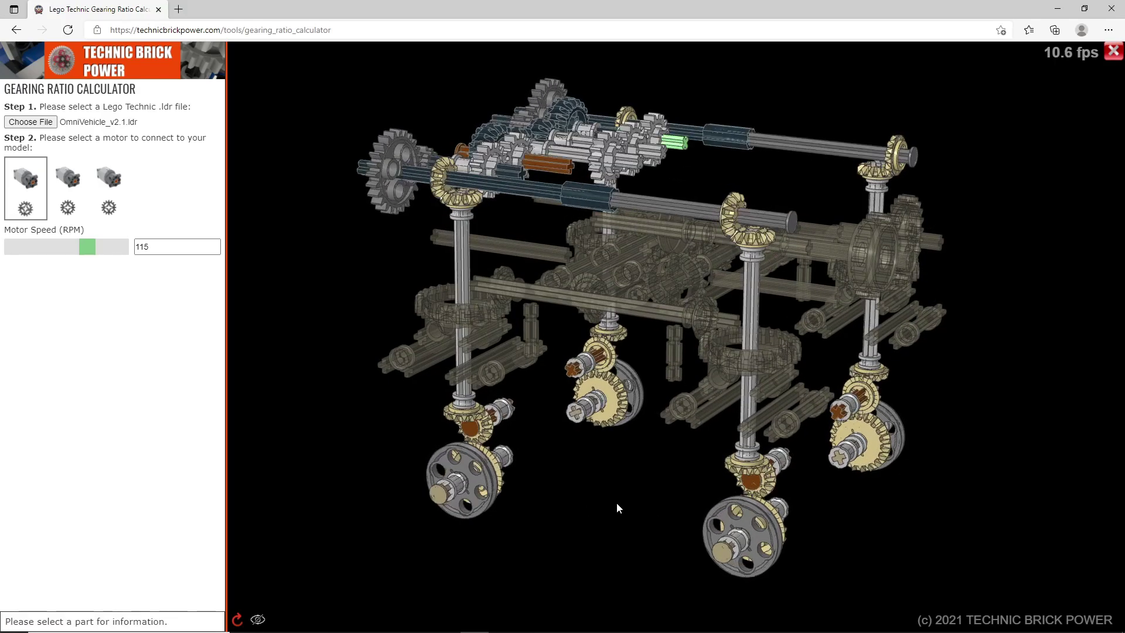
left_click_drag(88, 249, 49, 254)
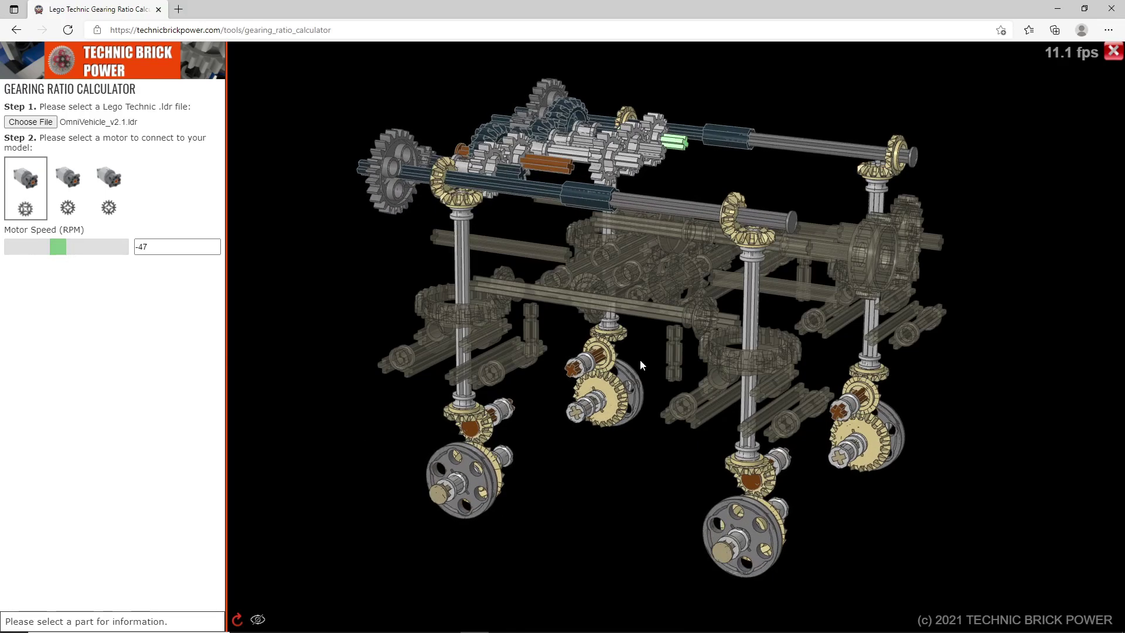
left_click(749, 526)
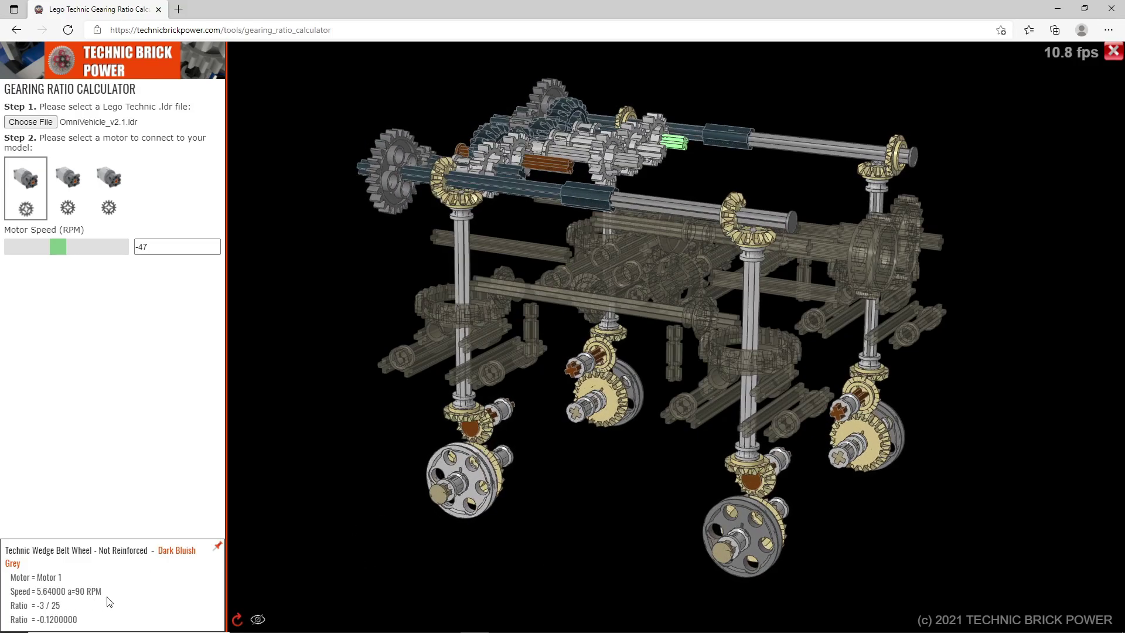
Reverse Motor 1's speed to 47 RPM and check the pinned wedge belt wheel's speed and ratio.
left_click_drag(607, 541, 577, 546)
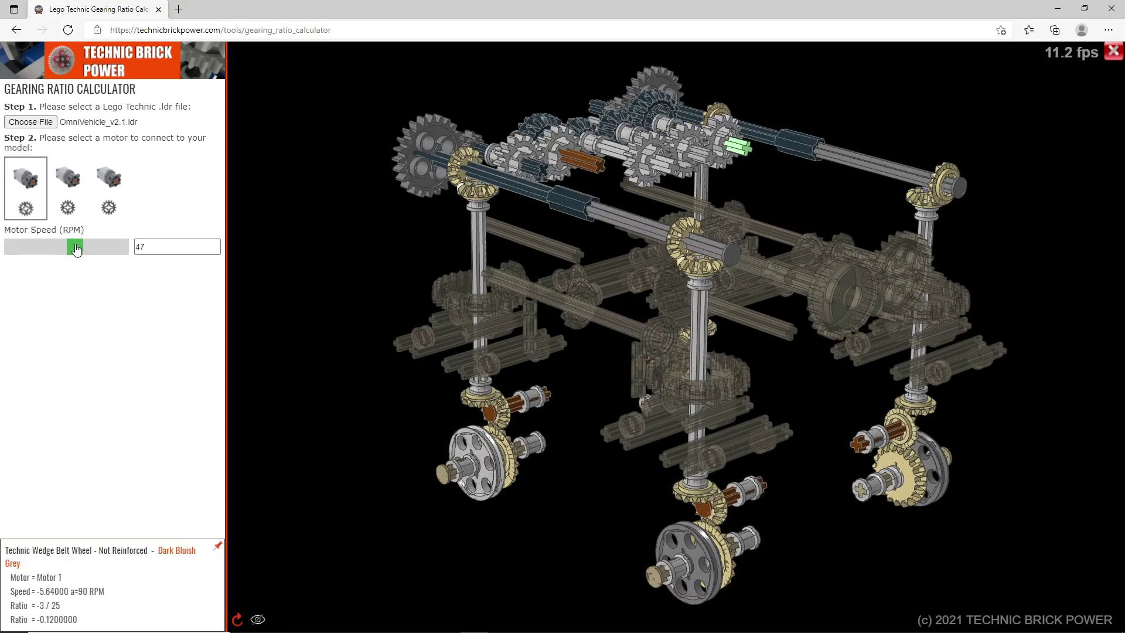
left_click_drag(831, 467, 821, 511)
left_click(871, 468)
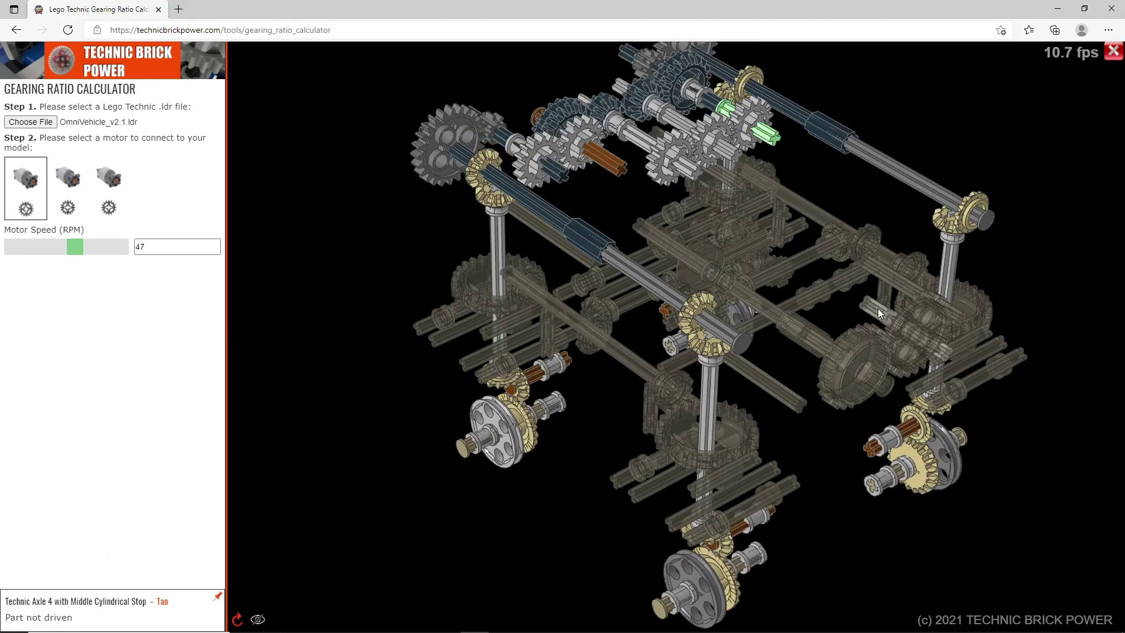
Select Motor 2 at 144 RPM and connect it to the tan Technic Axle 4 with Middle Cylindrical Stop.
left_click_drag(841, 447, 856, 441)
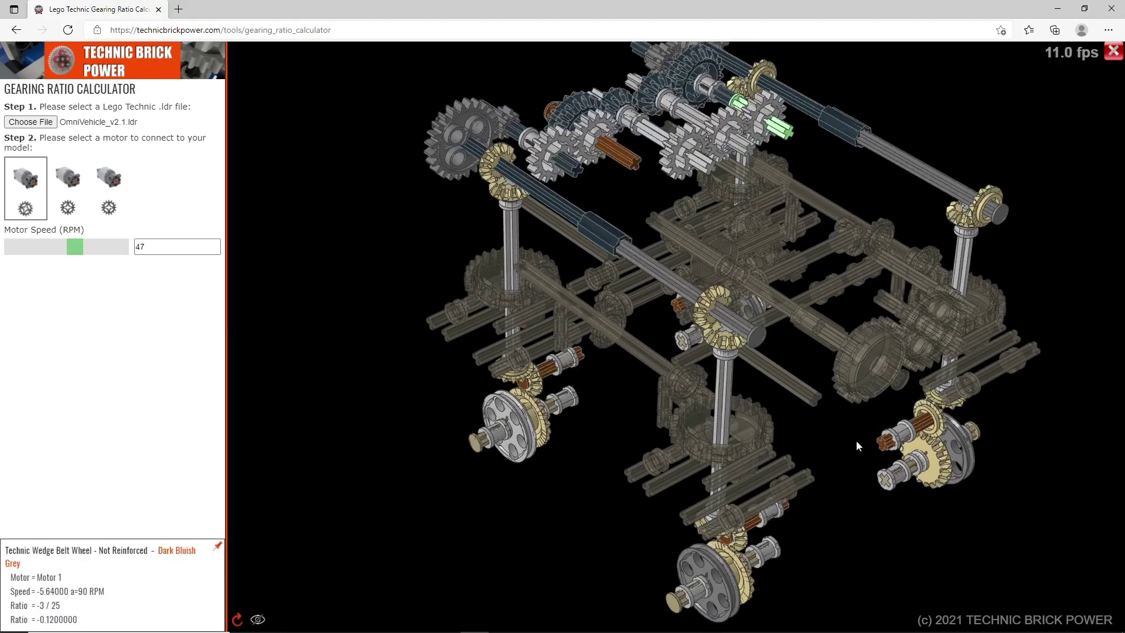
left_click_drag(843, 496, 880, 489)
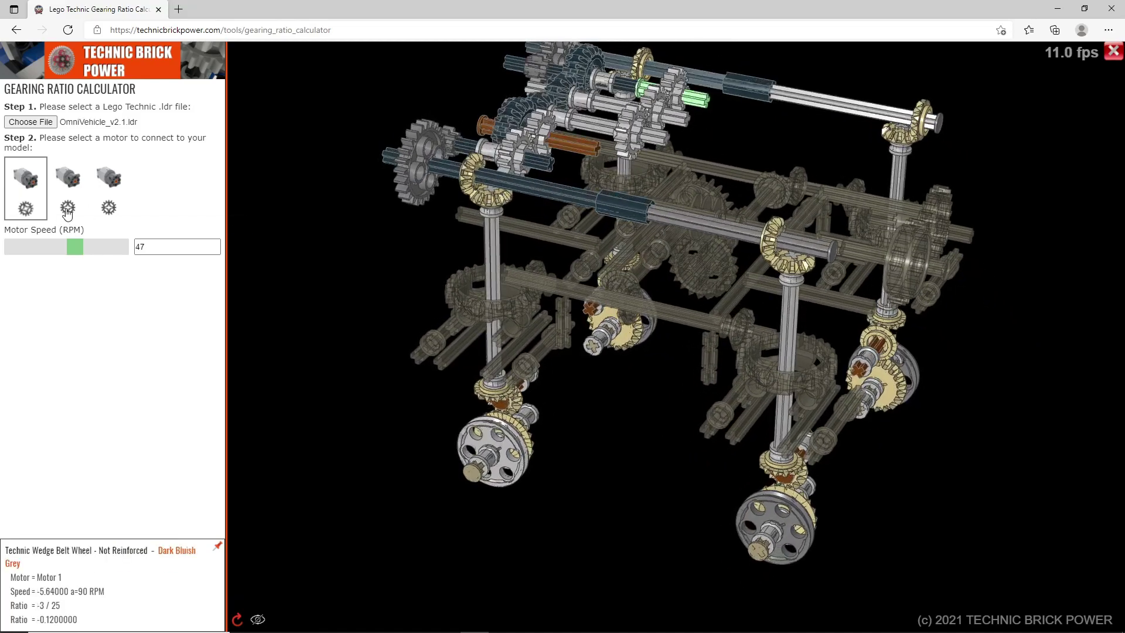
left_click(68, 209)
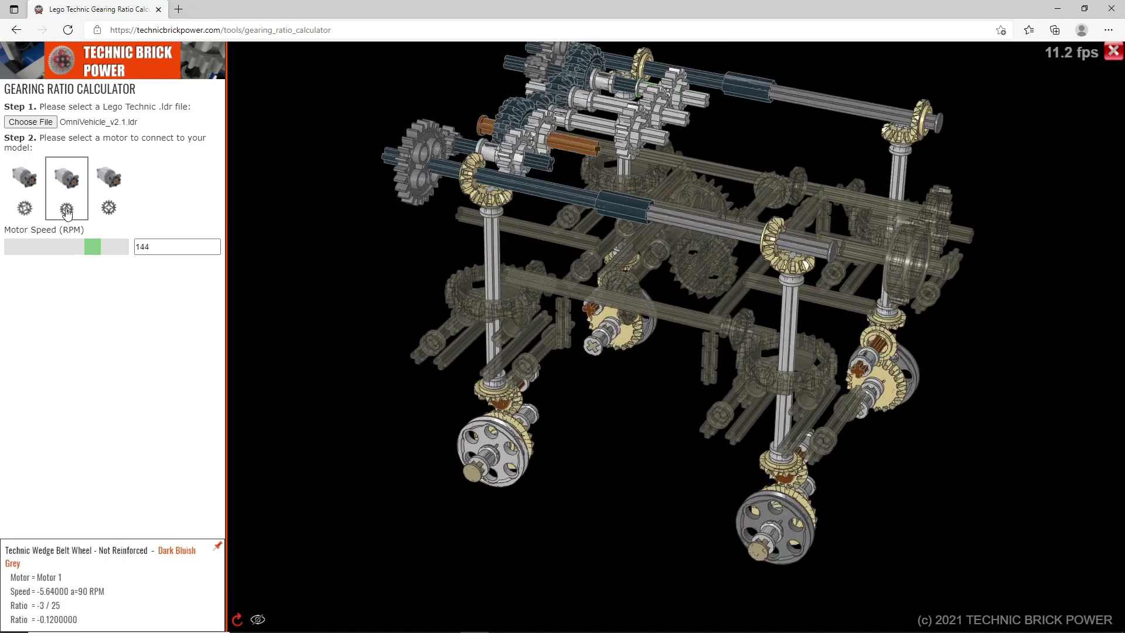
left_click(962, 235)
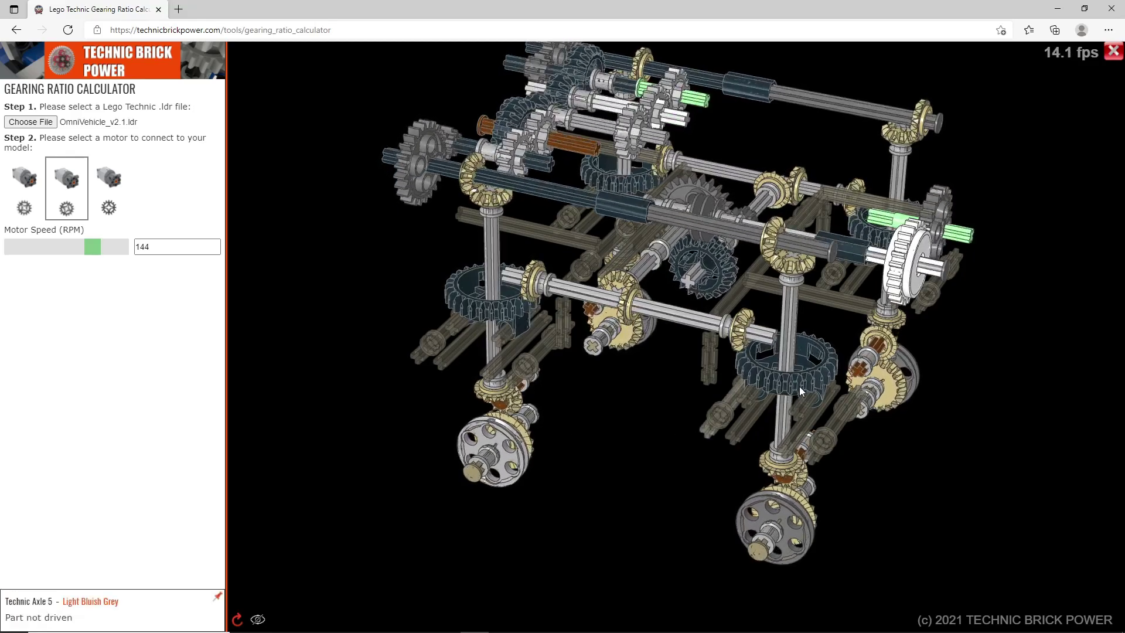
Check the ratios of the nearest 28-tooth turntable, the worm gear and the turntable on the leg beside Motor 2's axle.
left_click_drag(605, 437, 696, 363)
scroll(629, 451, "up", 2)
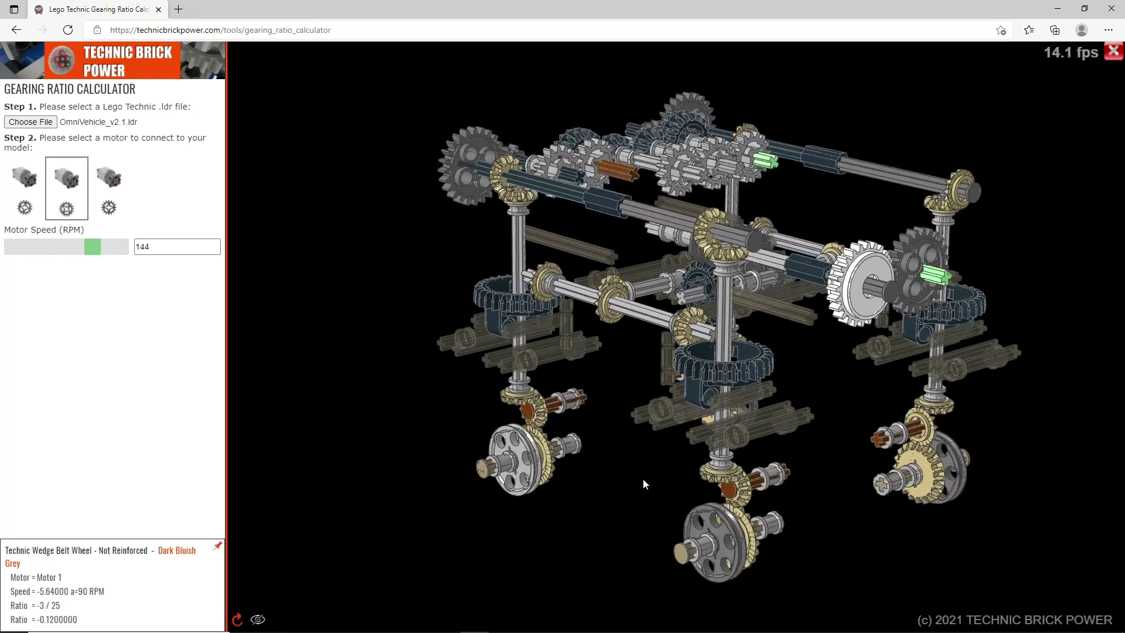
left_click_drag(628, 448, 653, 478)
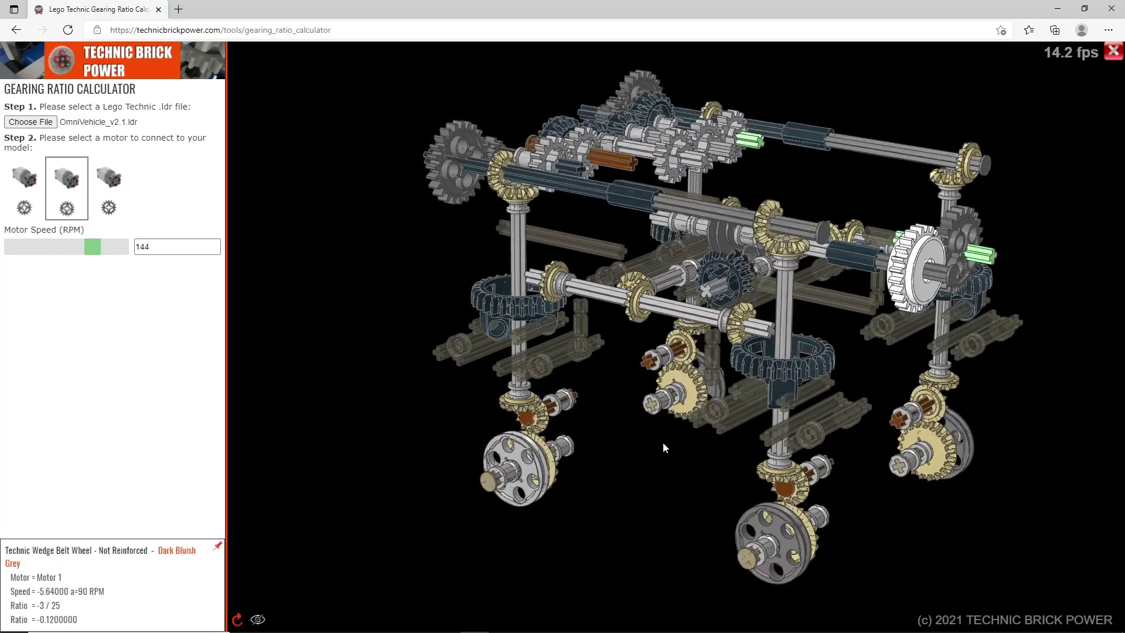
left_click(775, 368)
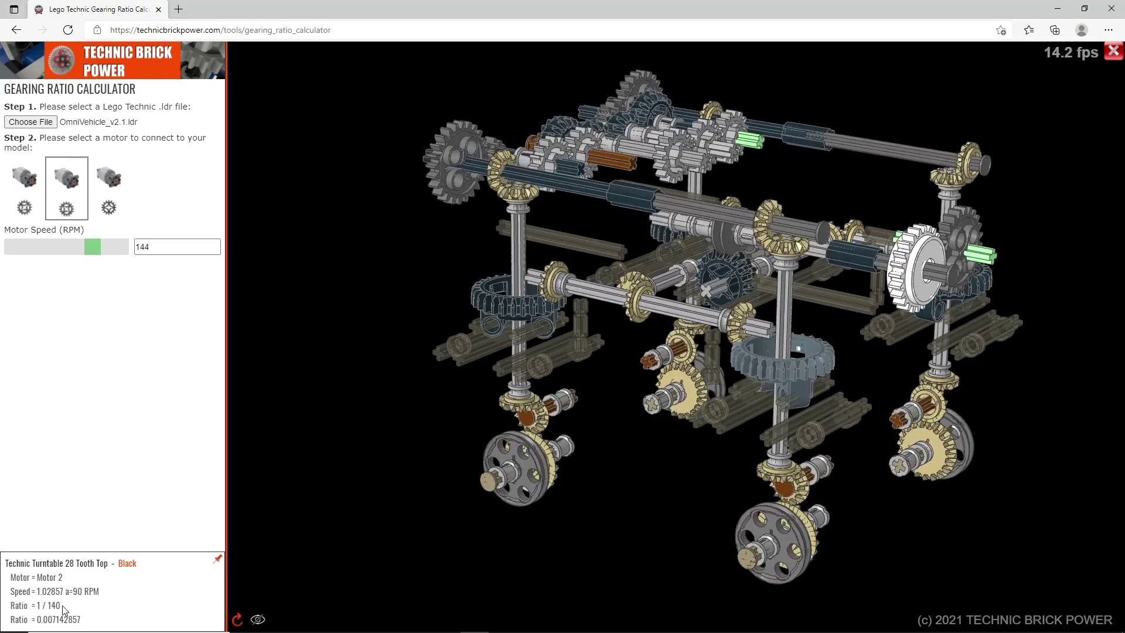
left_click_drag(648, 514, 644, 532)
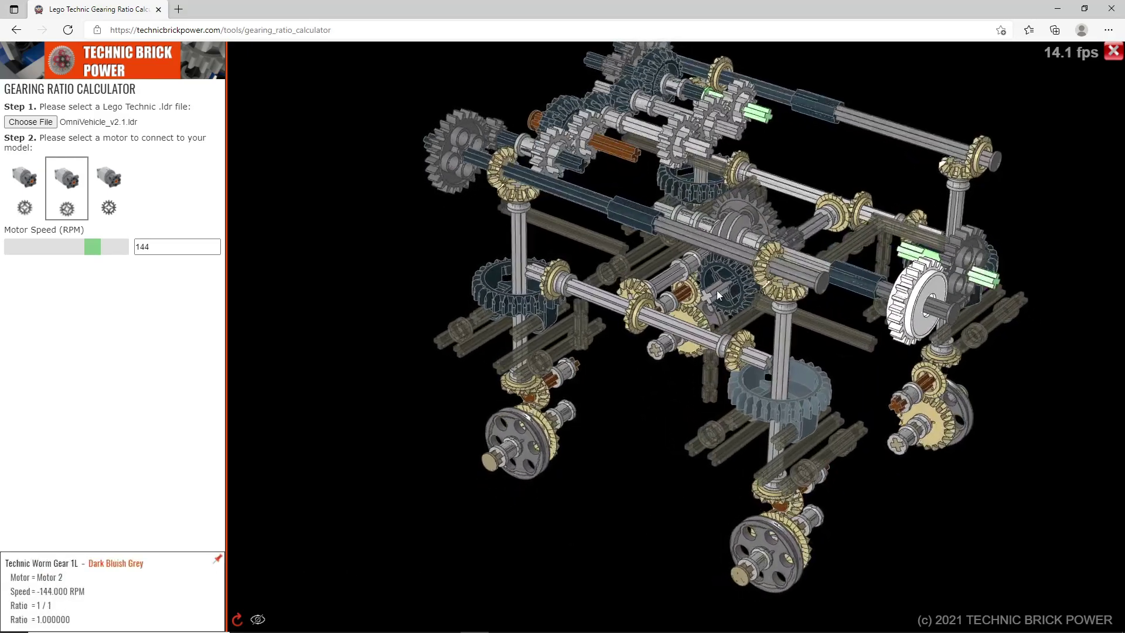
left_click_drag(717, 294, 738, 463)
mouse_move(963, 336)
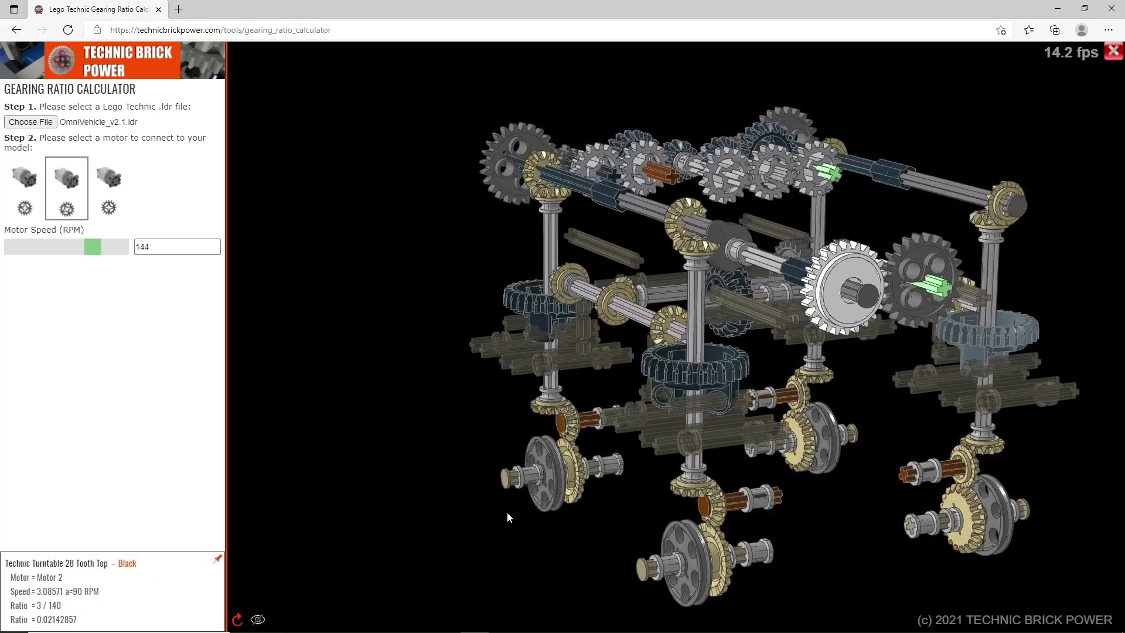
Move Motor 2 from its axle onto the black 20-tooth double bevel gear in the steering train and check the turntable.
left_click_drag(604, 503, 689, 409)
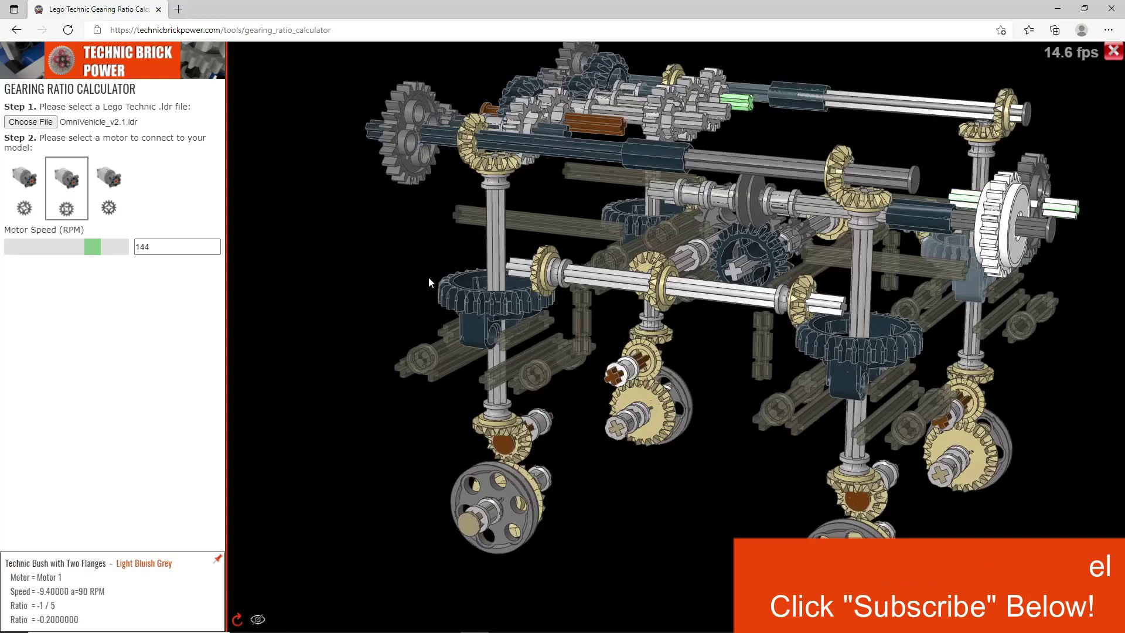
left_click(70, 208)
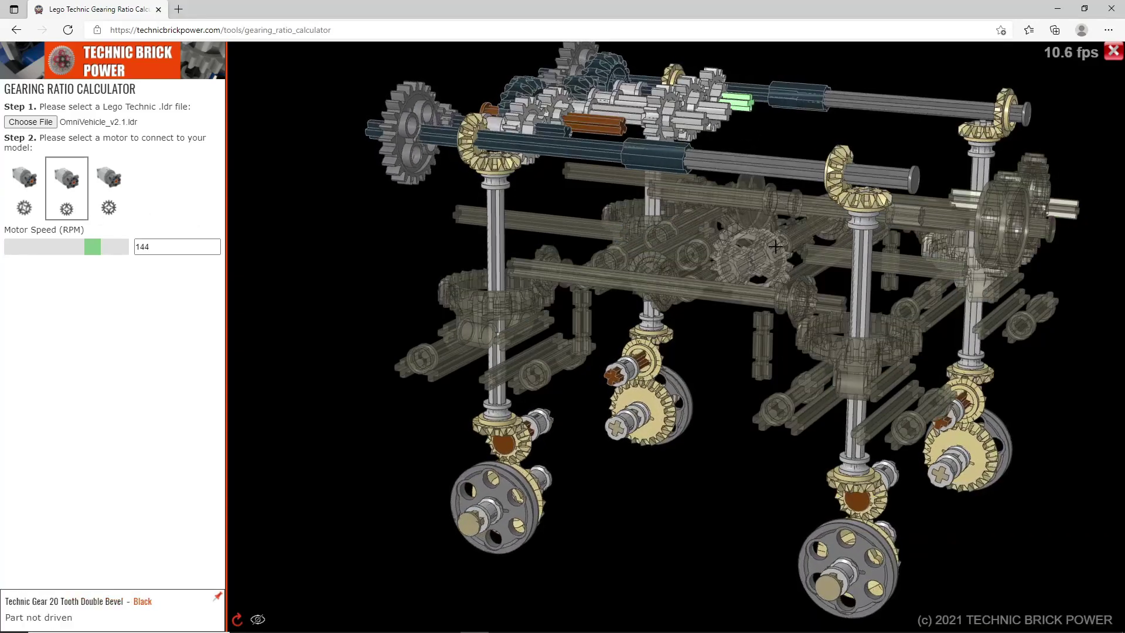
left_click(772, 255)
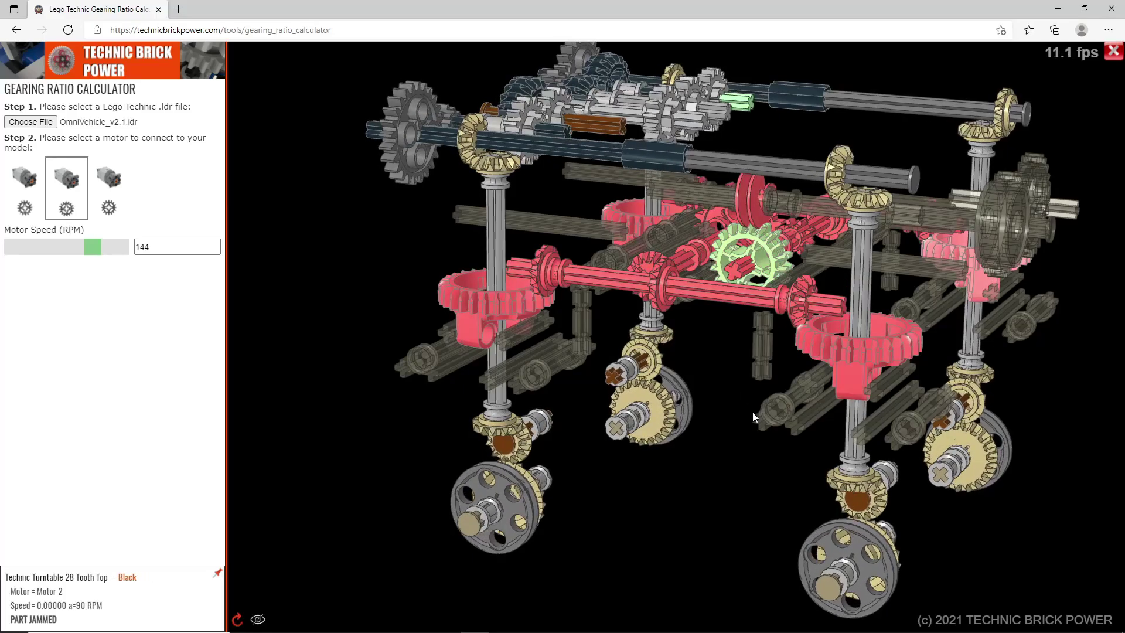
scroll(726, 419, "up", 1)
scroll(743, 441, "up", 2)
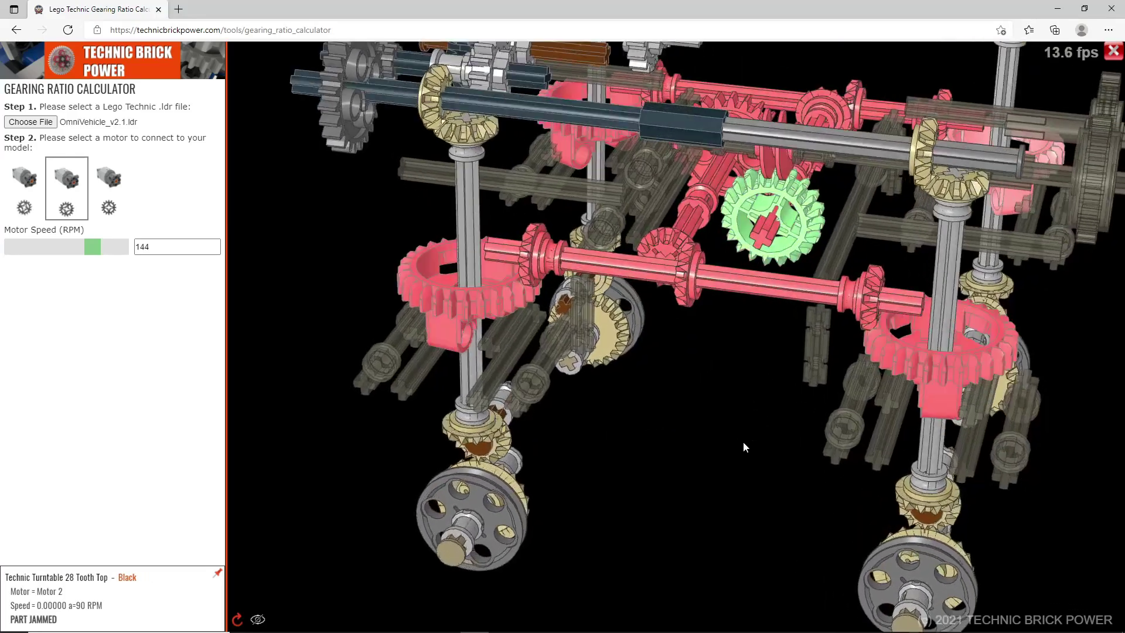
scroll(744, 426, "down", 2)
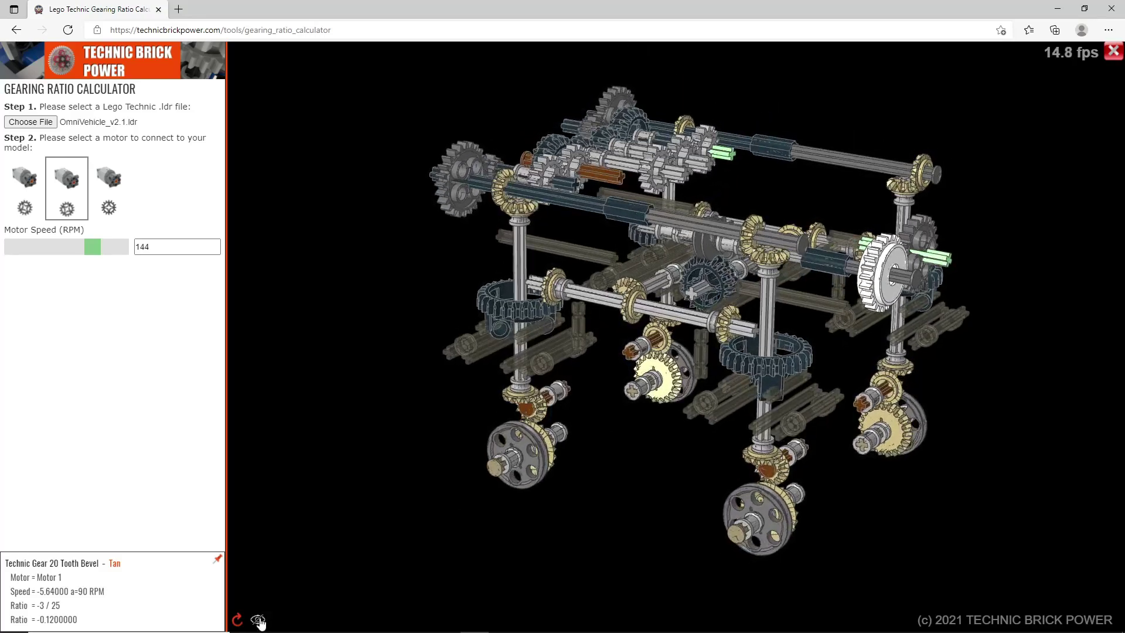
Hide the undriven parts and examine the OmniVehicle's driven gear trains from several angles.
left_click(258, 619)
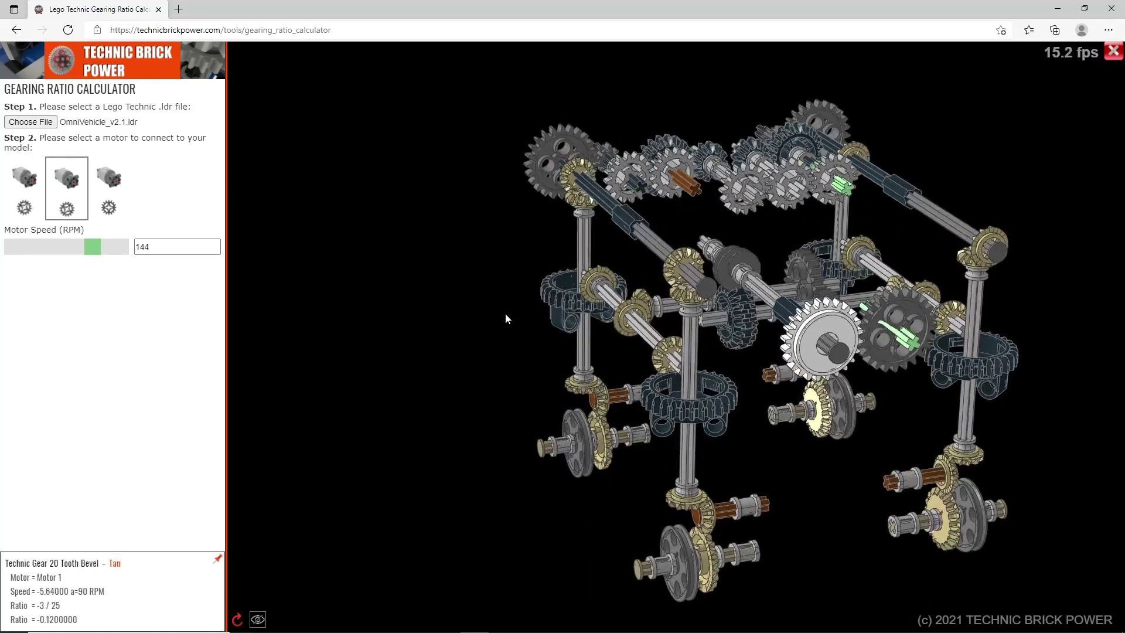
scroll(537, 314, "up", 3)
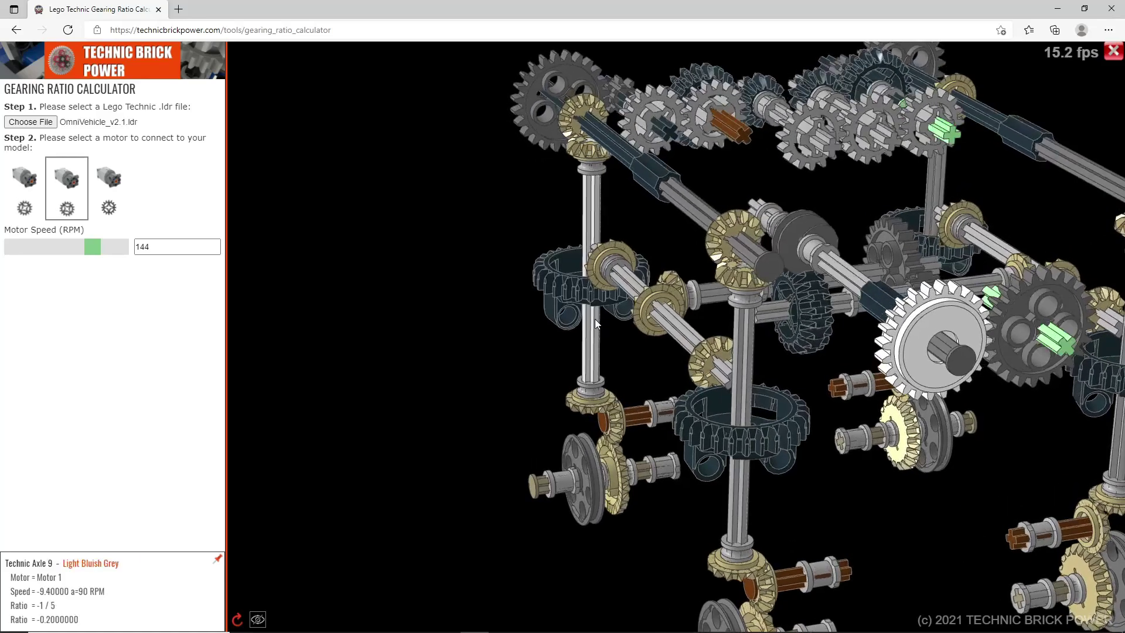
scroll(535, 340, "down", 4)
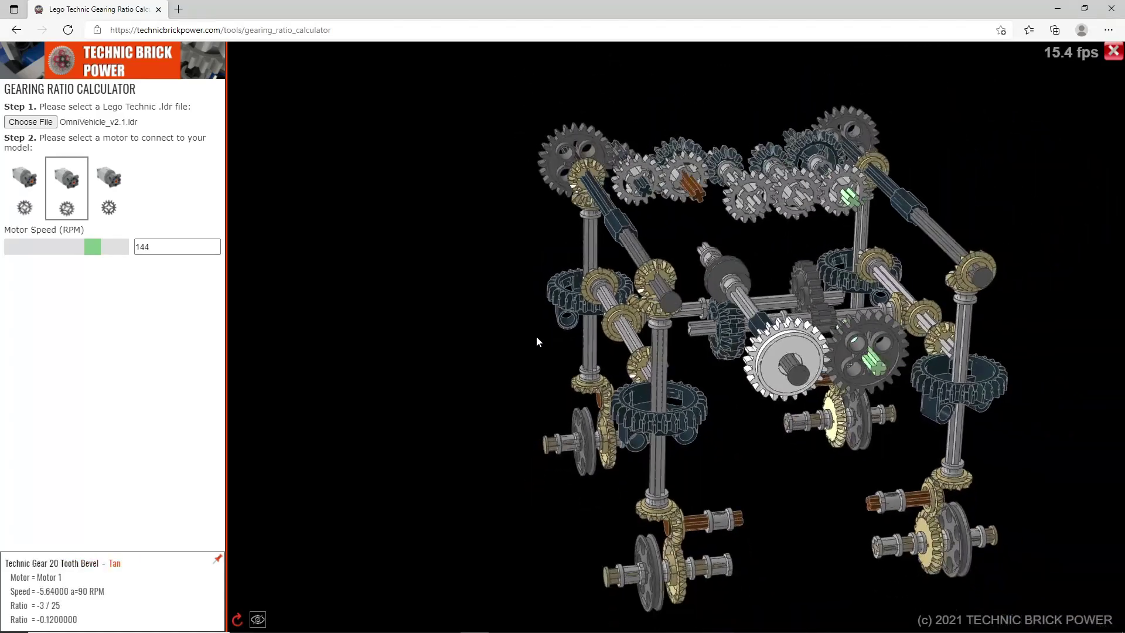
left_click_drag(708, 418, 682, 415)
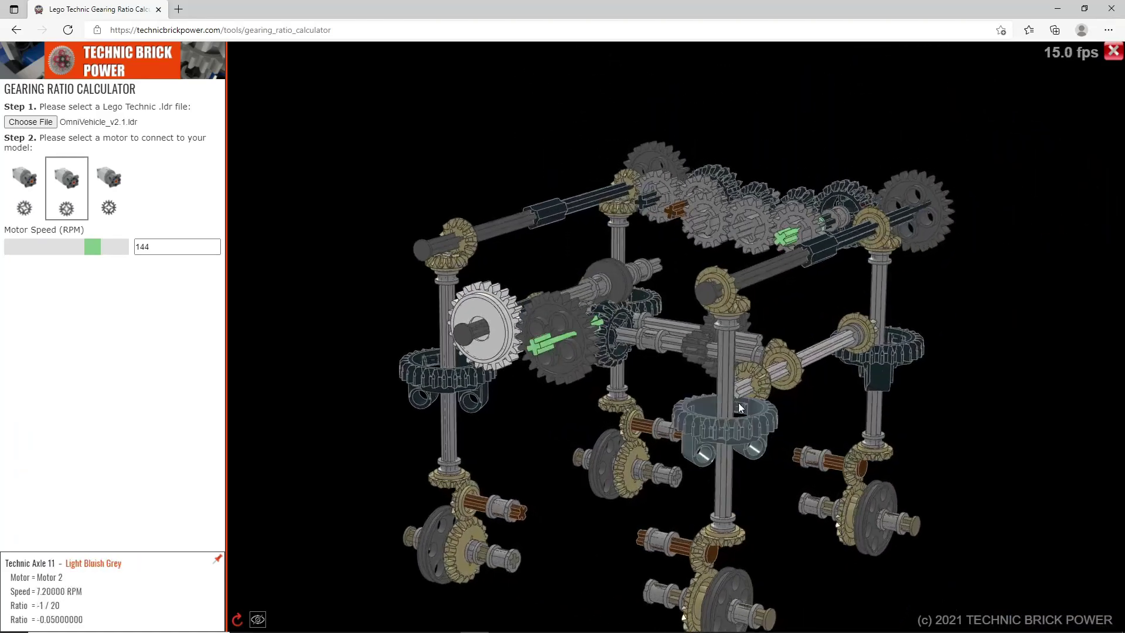
scroll(787, 465, "down", 1)
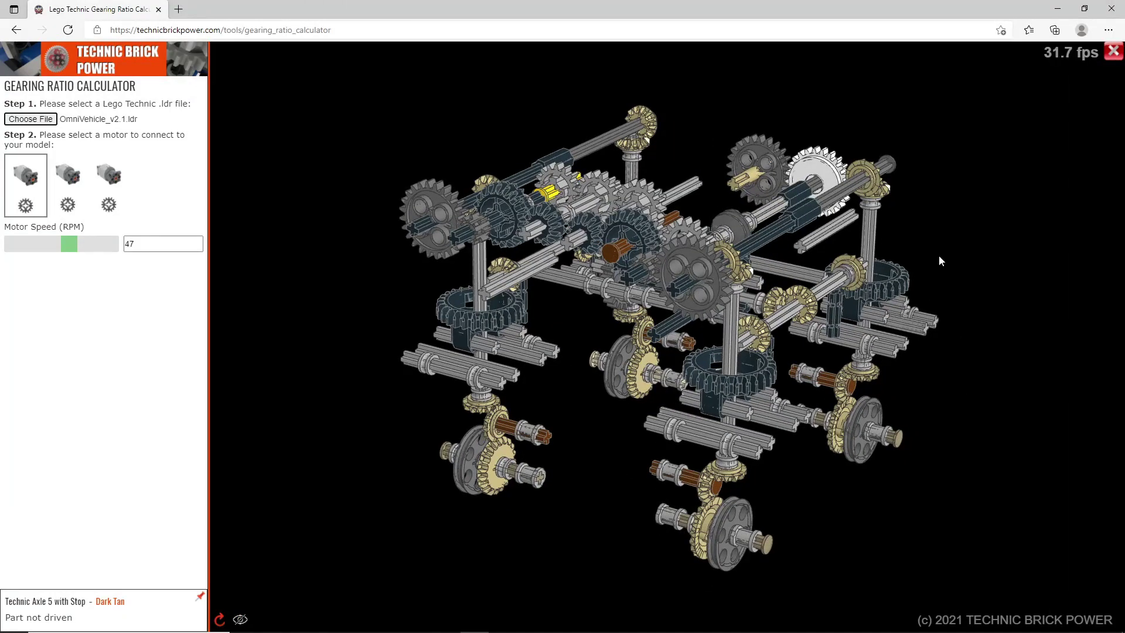
Switch to Studio and open the model FerrariGearbox.io from the GearingCalcDemo folder.
left_click_drag(939, 254, 934, 242)
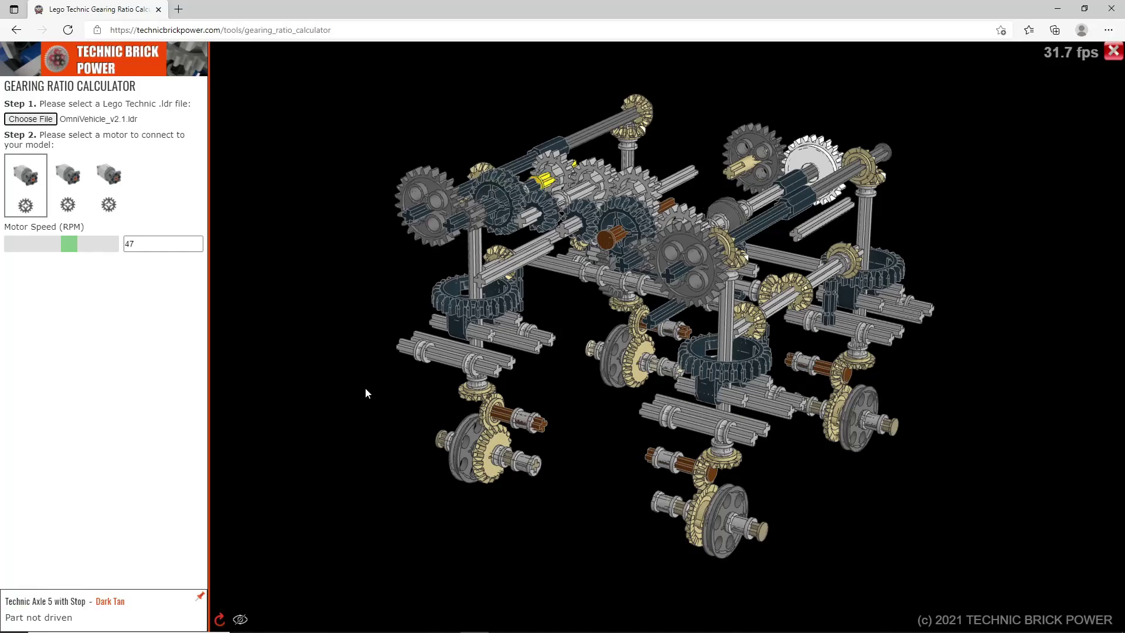
key("alt+Tab")
key("alt+Tab")
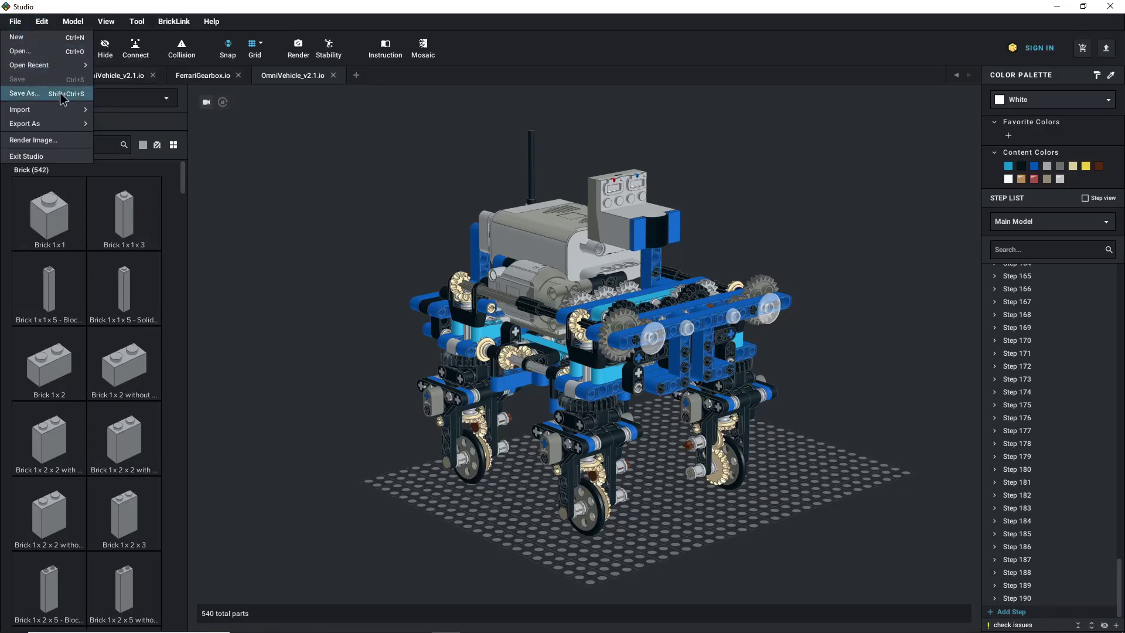
left_click(23, 51)
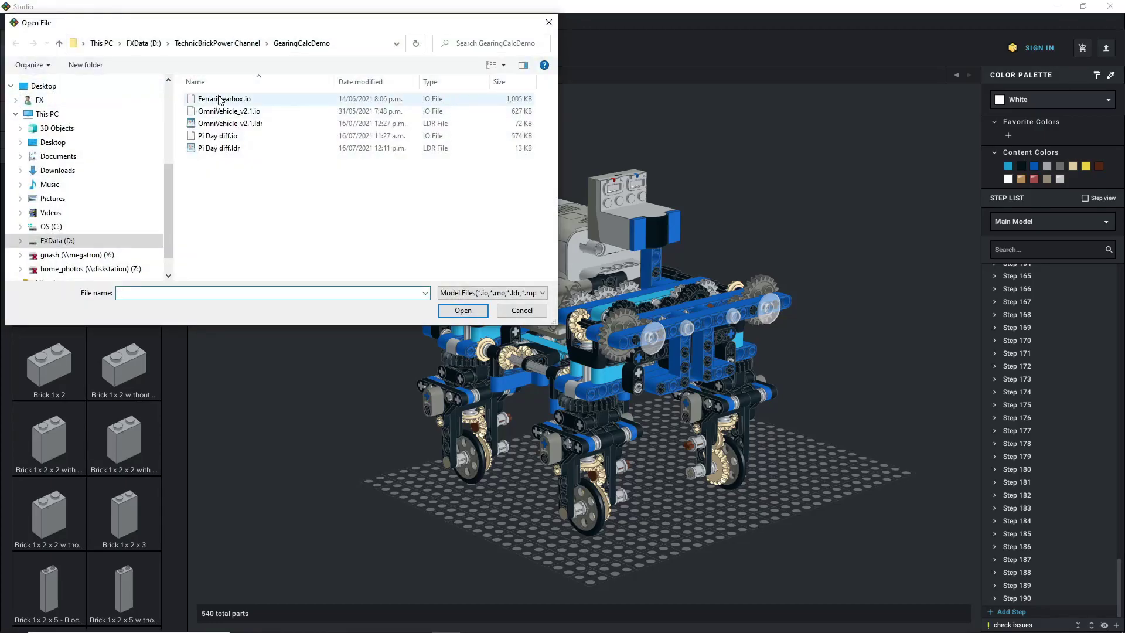
left_click(460, 316)
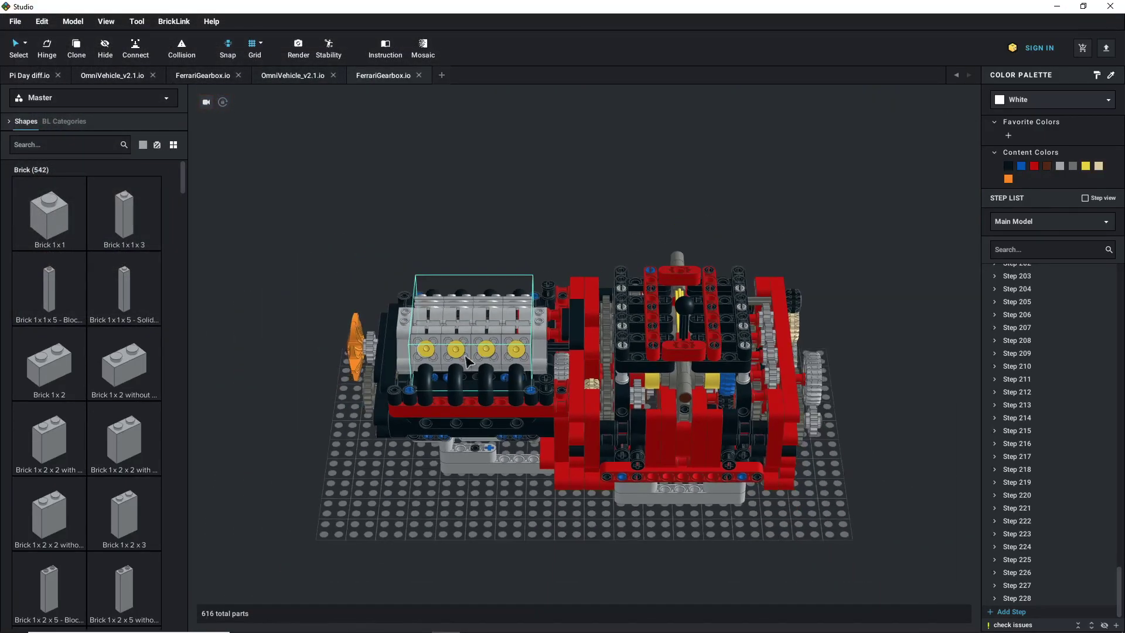
Export the Ferrari gearbox model as FerrariGearbox.ldr in the GearingCalcDemo folder.
mouse_move(465, 356)
left_mouse_down()
mouse_move(549, 331)
mouse_move(454, 369)
left_mouse_up()
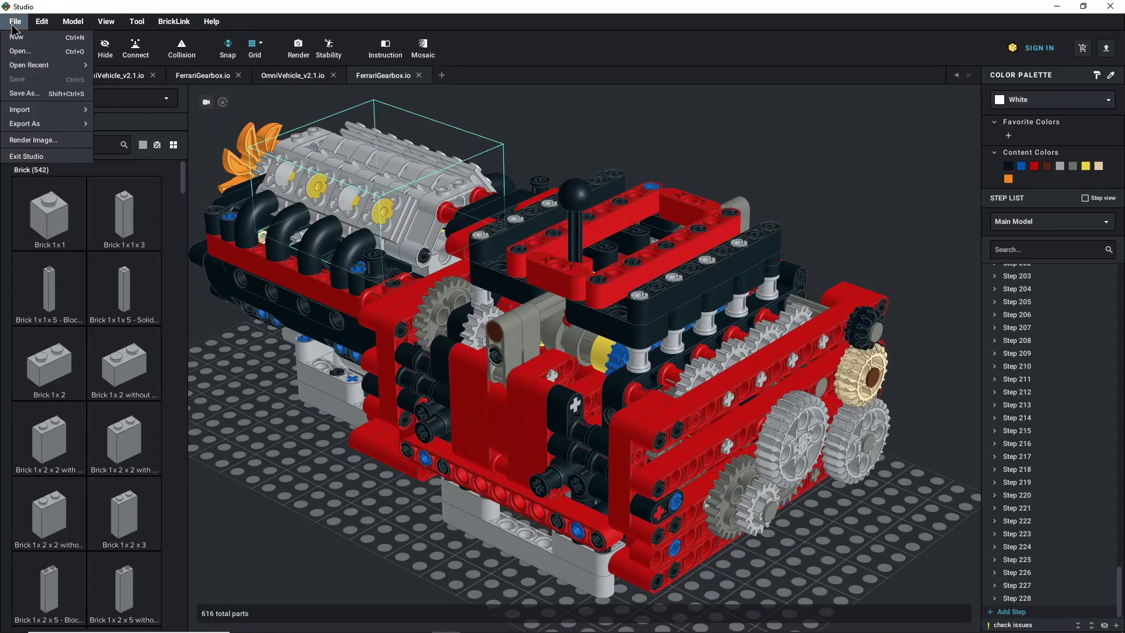
left_click(119, 125)
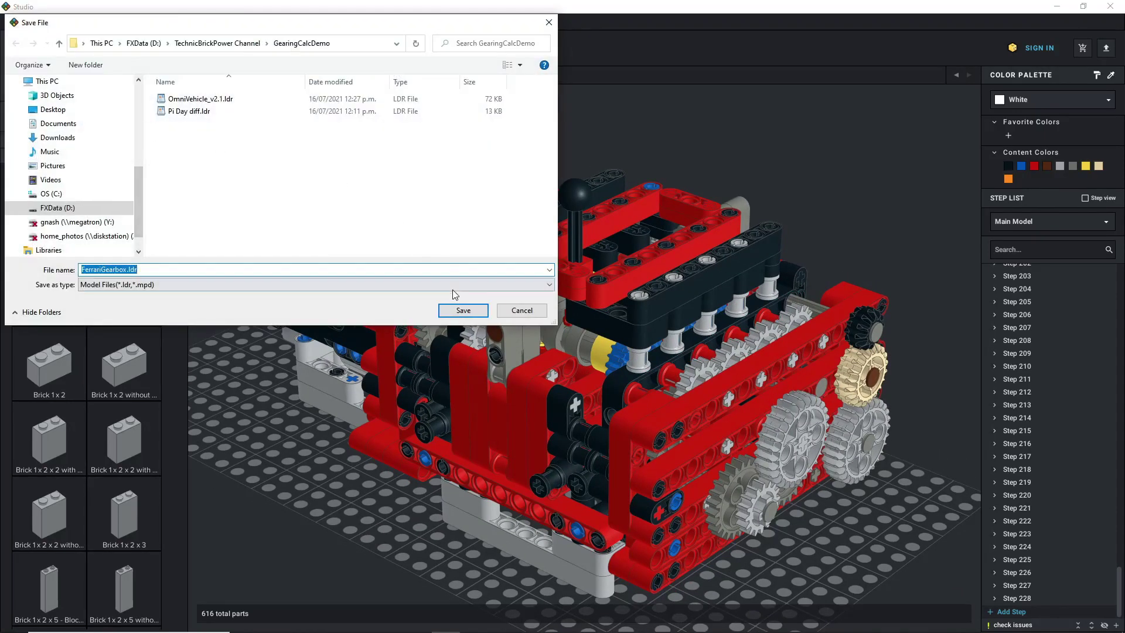
left_click(461, 310)
Switch to the Gearing Ratio Calculator in the browser and load FerrariGearbox.ldr.
key("alt+Tab")
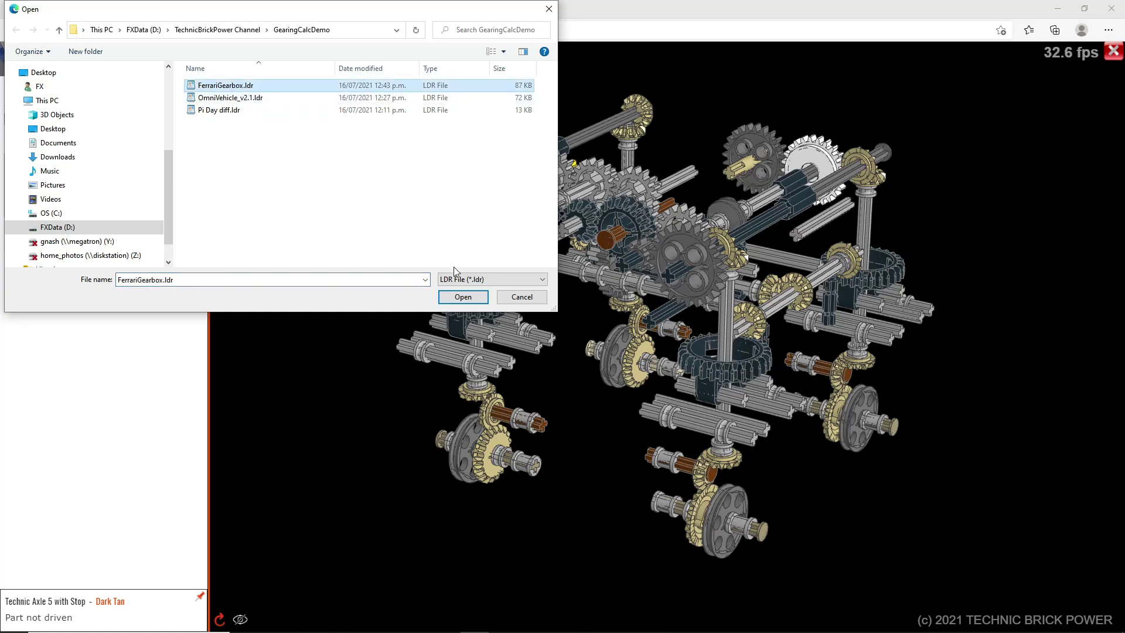
left_click(462, 297)
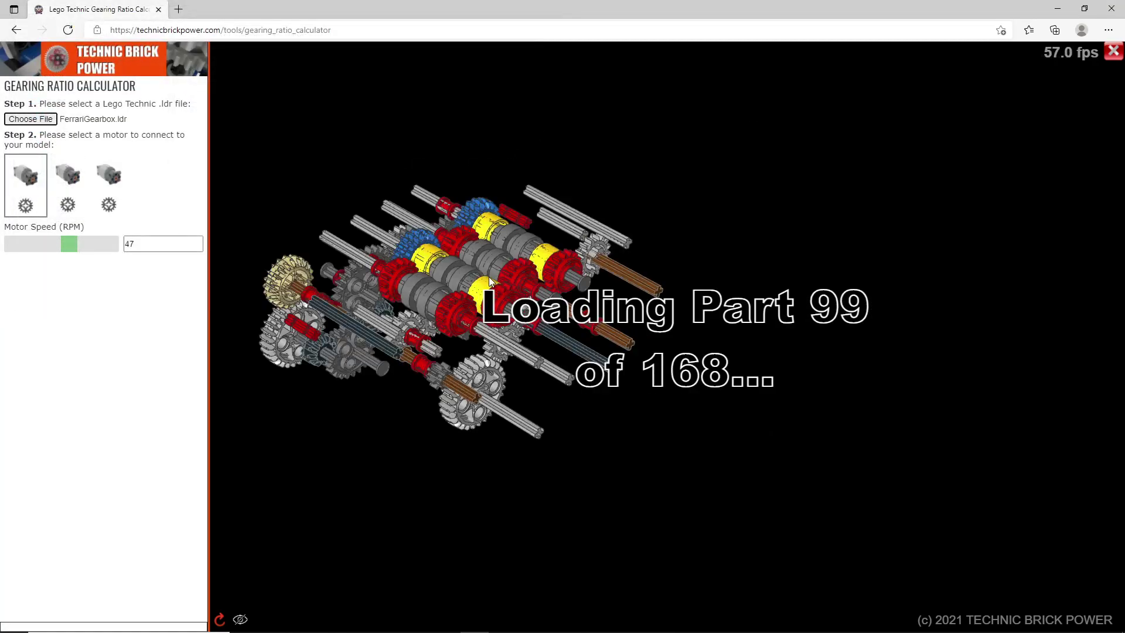
left_click_drag(528, 276, 532, 405)
scroll(524, 375, "up", 3)
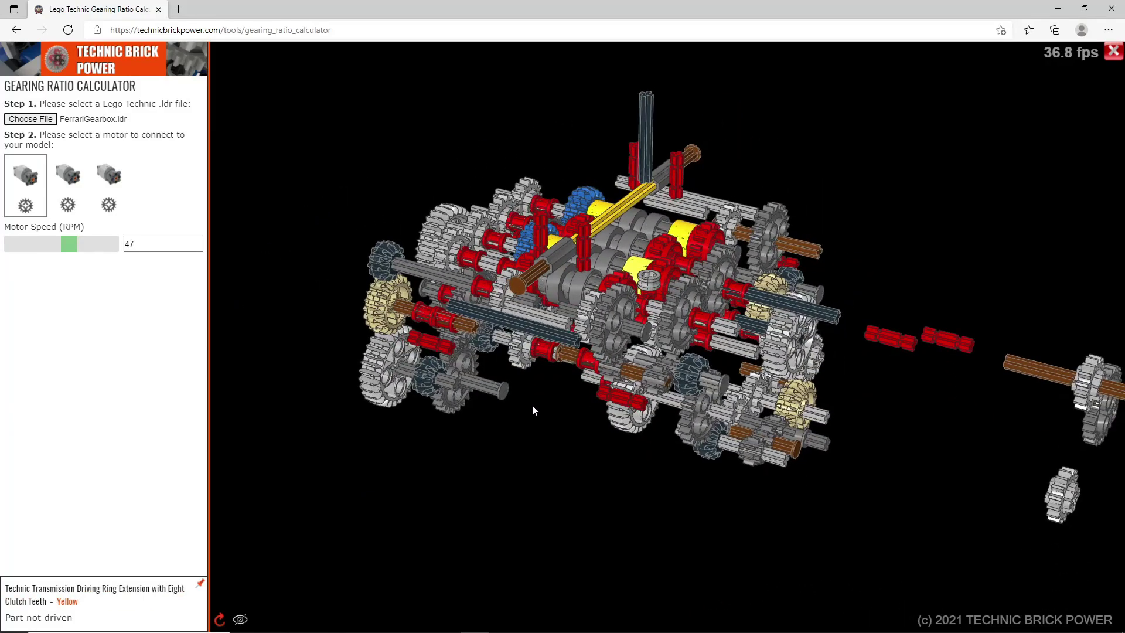
Examine the loaded Ferrari gearbox's gears, driving rings and shift lever parts from several angles.
scroll(532, 405, "up", 3)
scroll(977, 427, "down", 3)
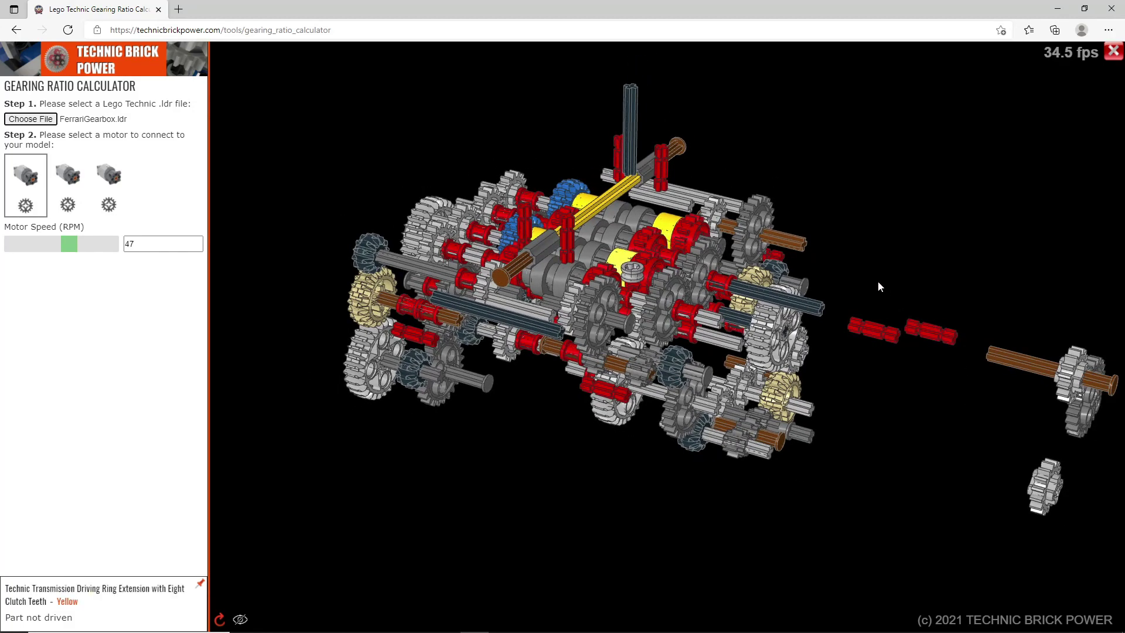
left_click_drag(913, 278, 910, 429)
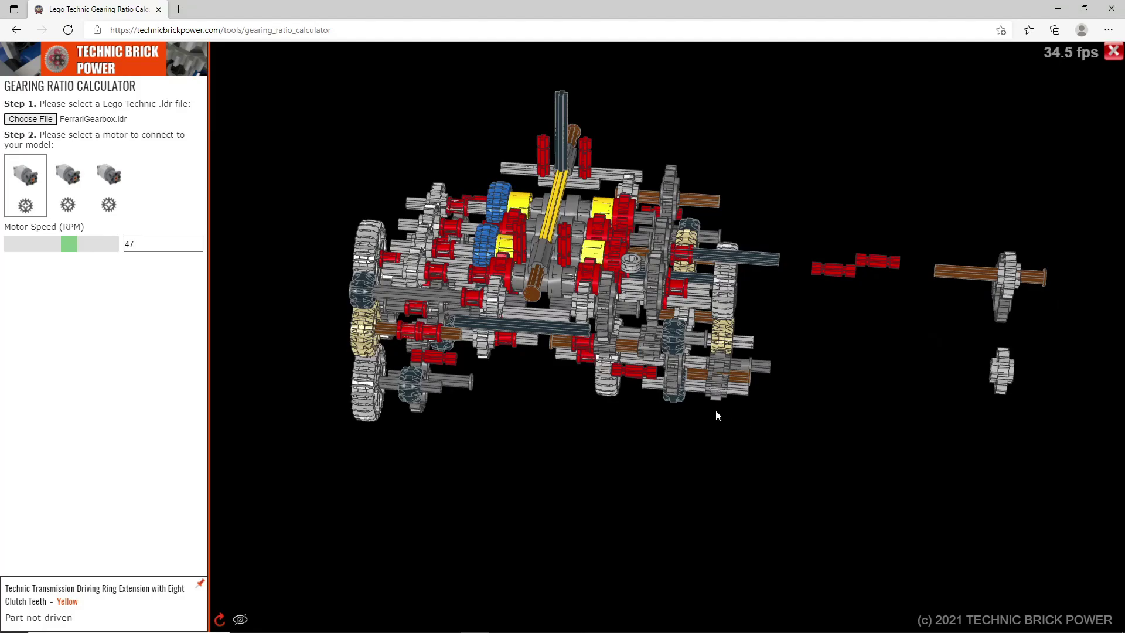
left_click_drag(716, 410, 774, 448)
scroll(712, 448, "up", 4)
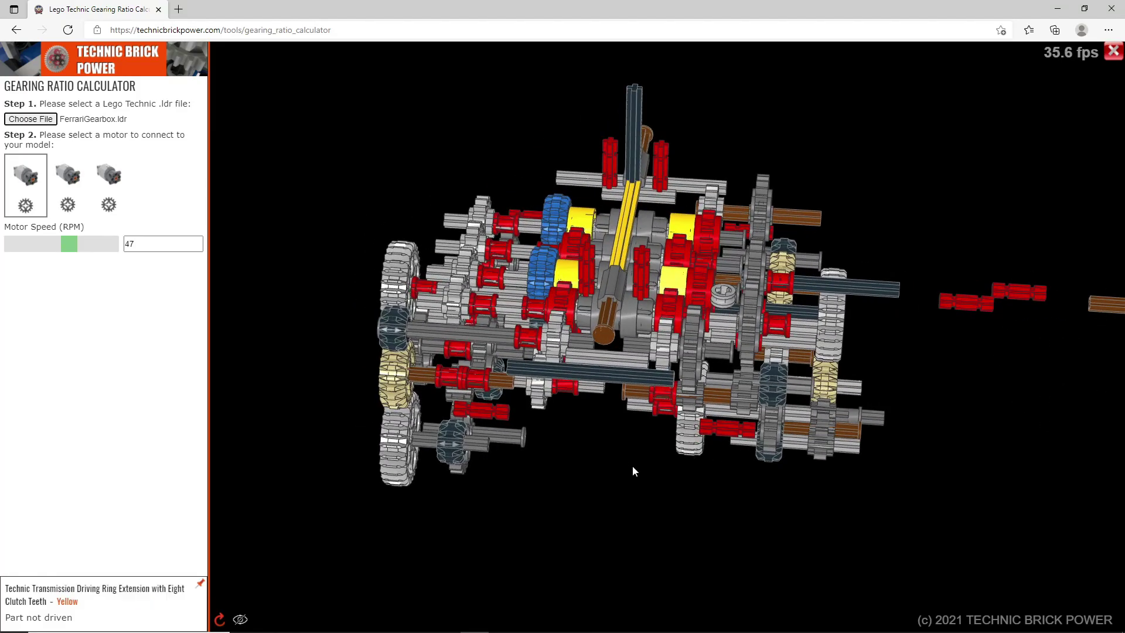
mouse_move(636, 467)
left_mouse_down()
mouse_move(666, 466)
mouse_move(620, 464)
left_mouse_up()
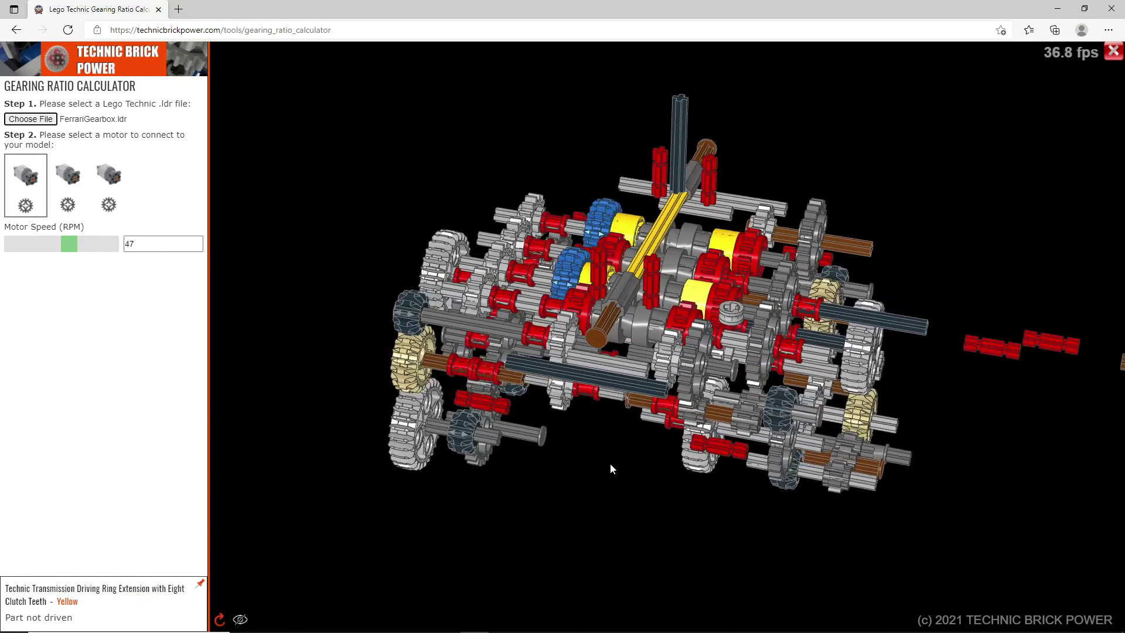
left_click_drag(610, 464, 610, 460)
left_click_drag(756, 513, 726, 488)
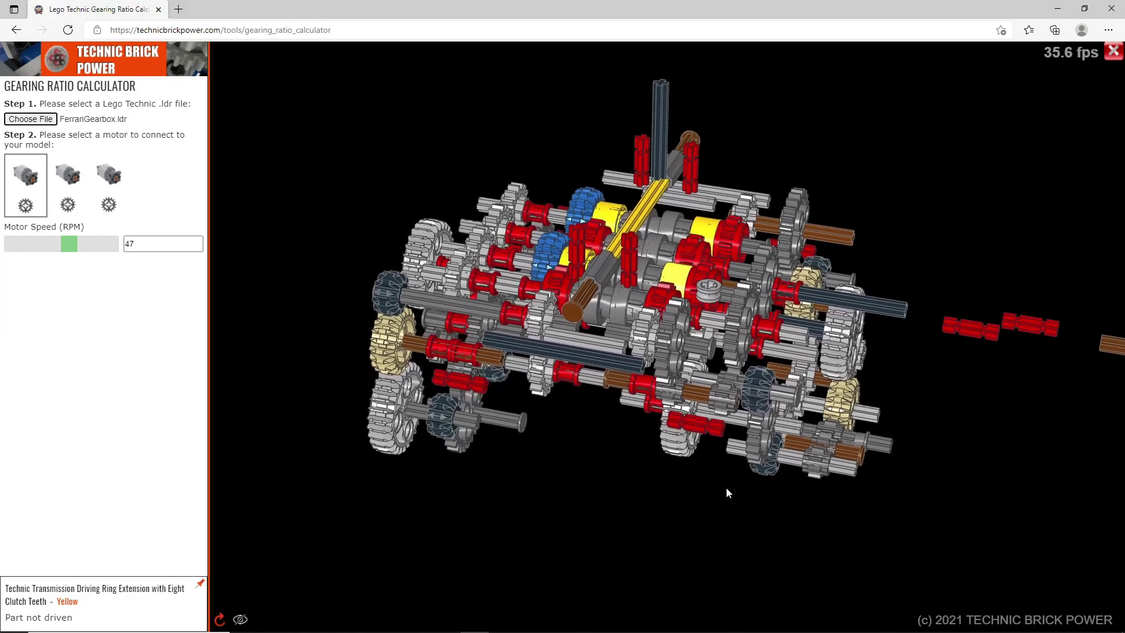
left_click_drag(908, 521, 878, 507)
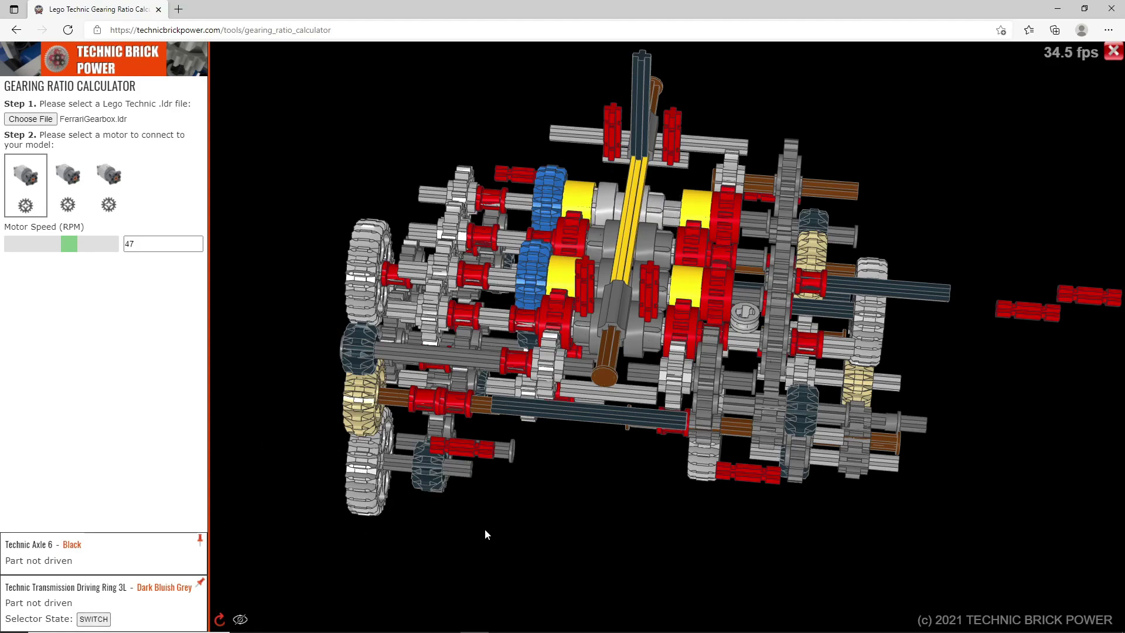
Connect Motor 1 to the gearbox's protruding black Technic Axle 6.
left_click_drag(484, 533, 536, 542)
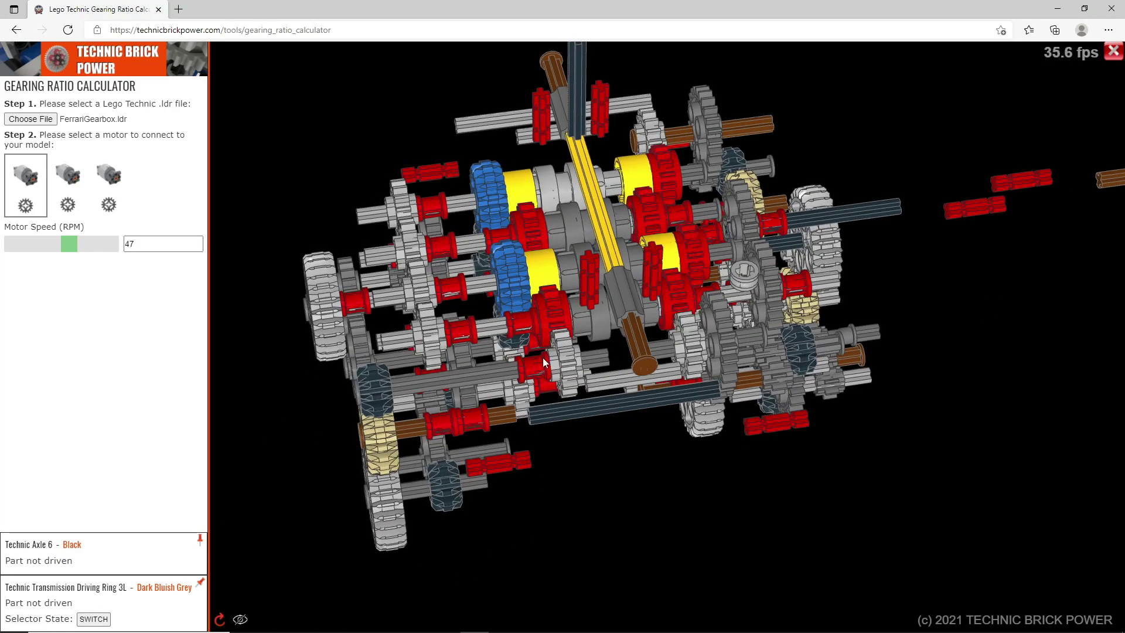
left_click_drag(618, 468, 649, 459)
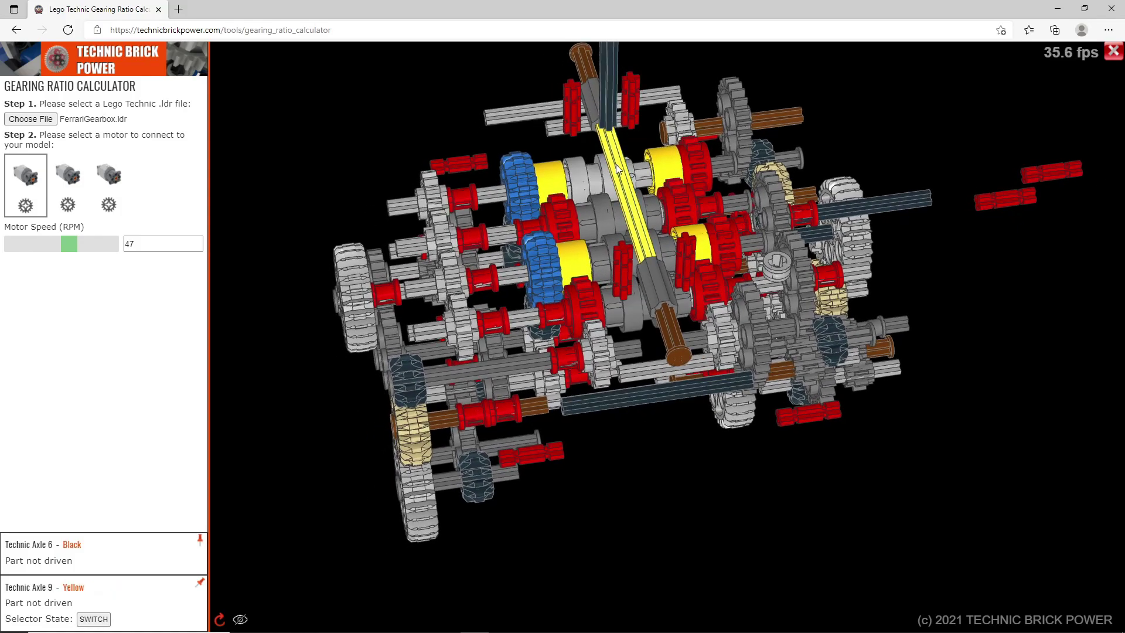
left_click_drag(636, 444, 657, 430)
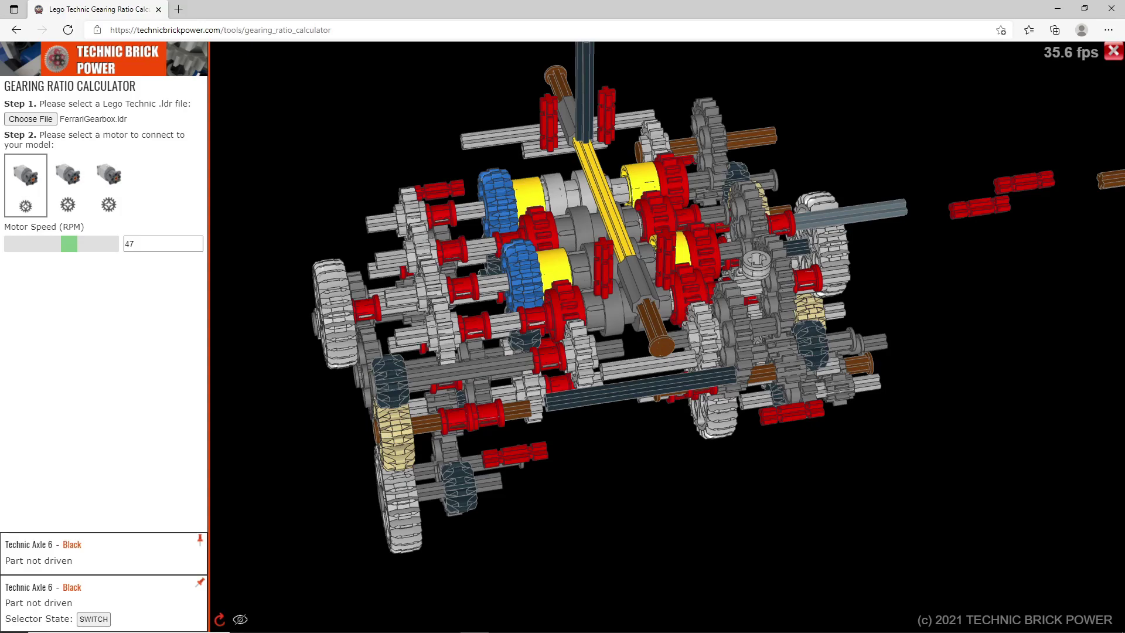
left_click(849, 212)
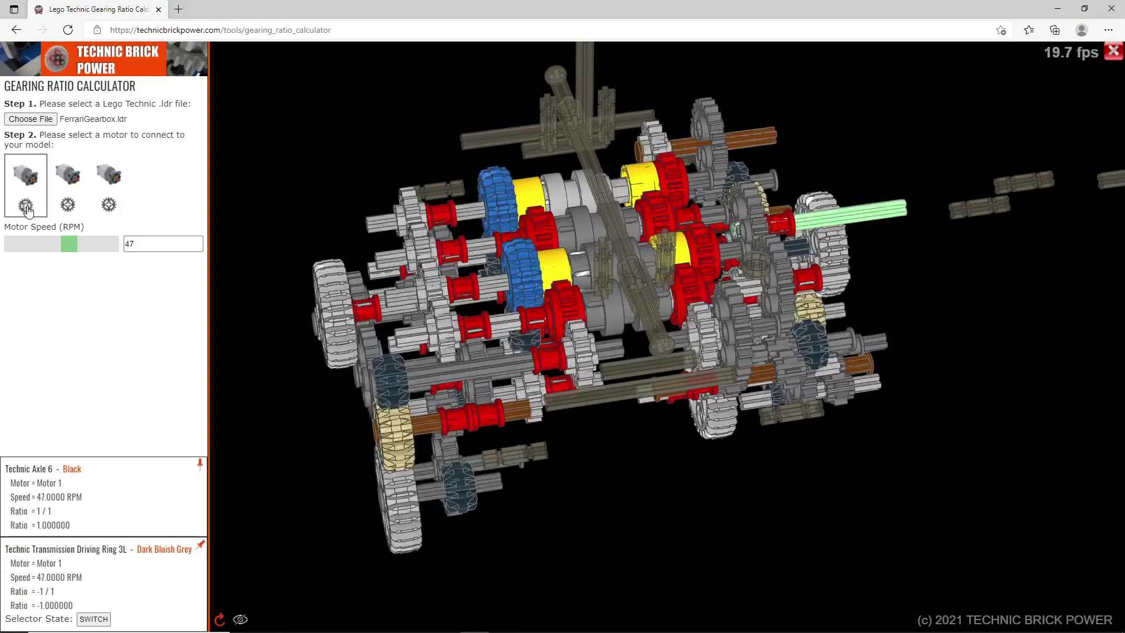
Detach Motor 1 and reconnect it to the dark bluish grey Technic Axle 5.5 with Stop on the gearbox's lower side.
left_click(25, 206)
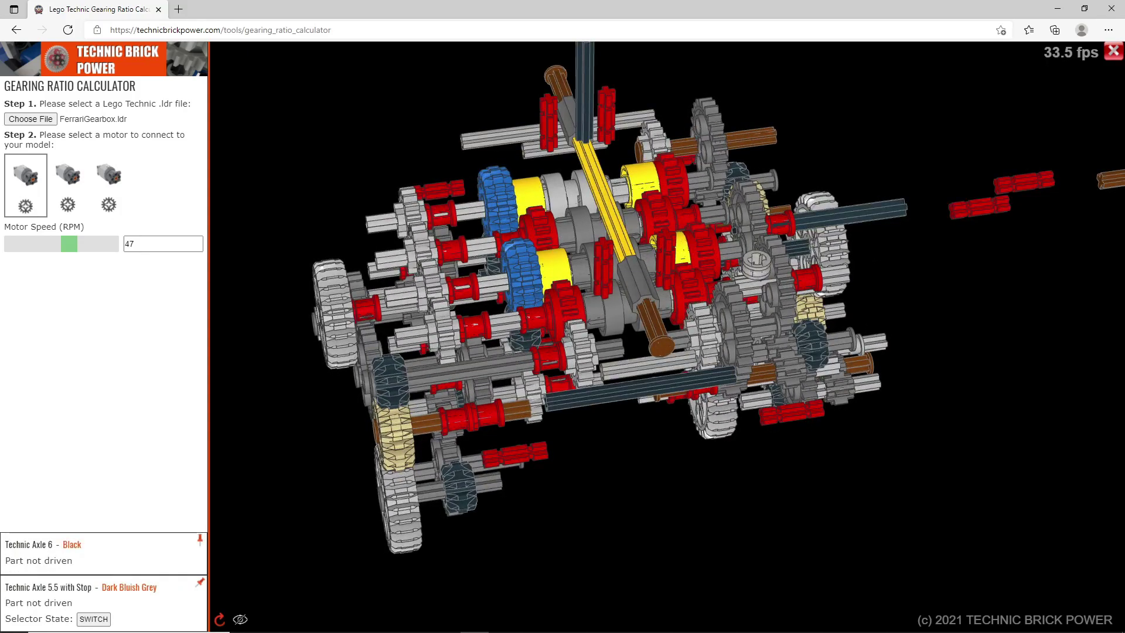
left_click(871, 343)
left_click_drag(953, 403, 962, 347)
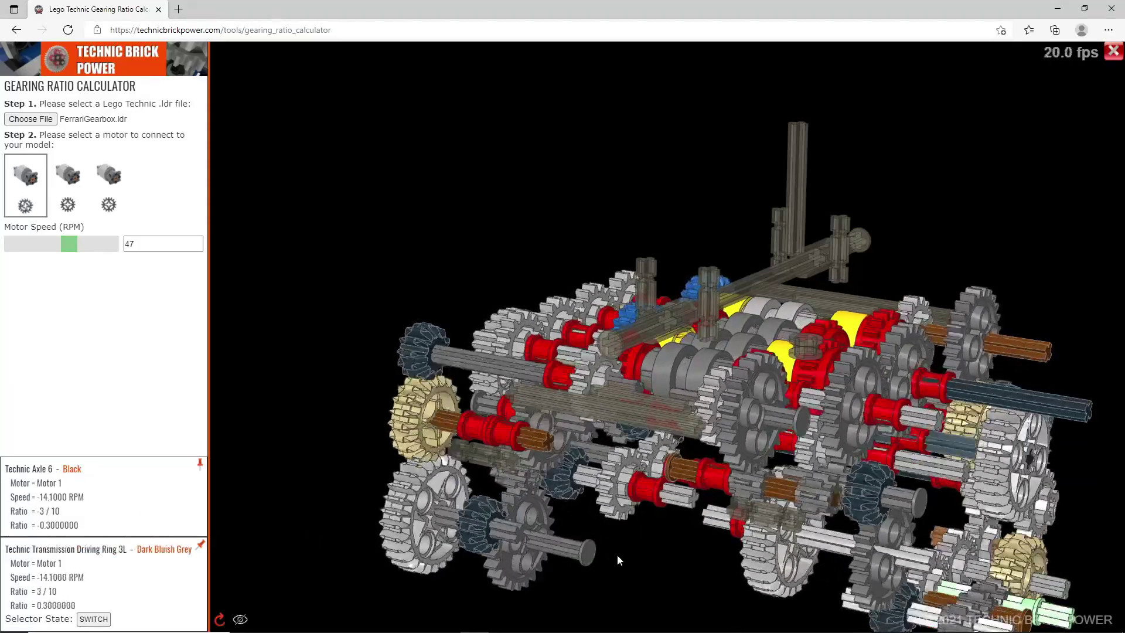
scroll(617, 554, "down", 1)
scroll(657, 543, "down", 3)
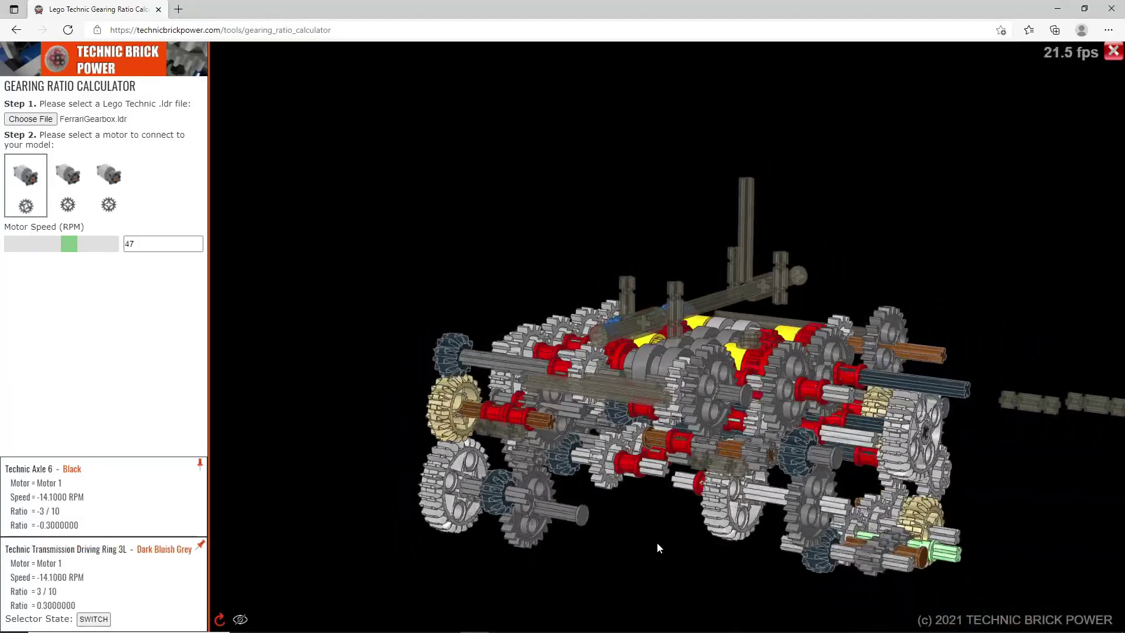
mouse_move(656, 542)
left_mouse_down()
mouse_move(641, 566)
mouse_move(683, 580)
mouse_move(647, 530)
left_mouse_up()
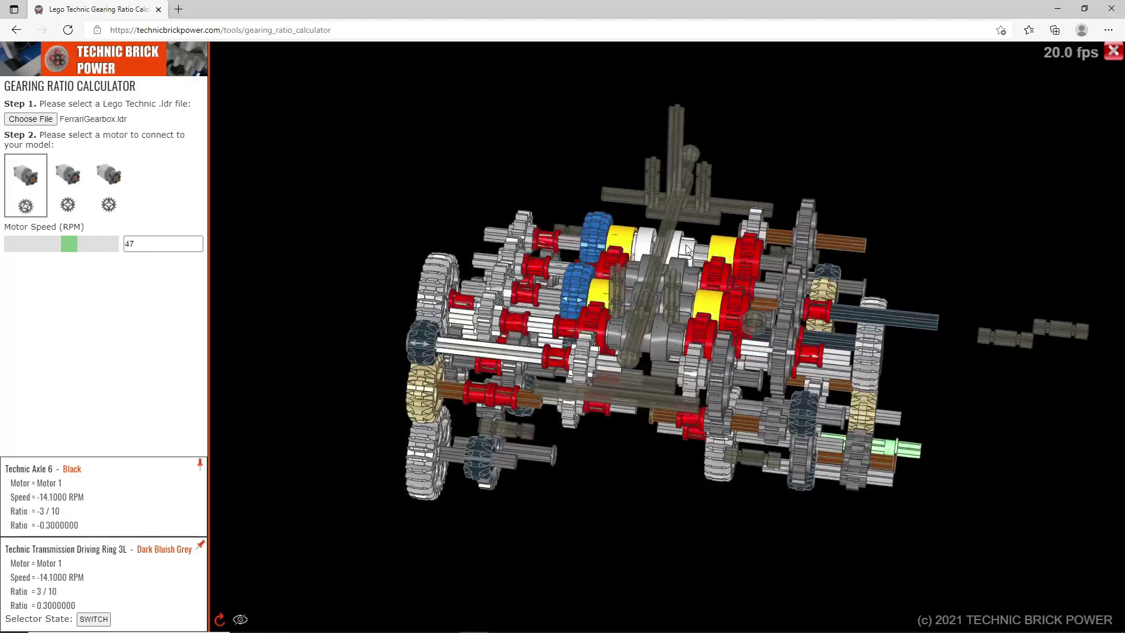
Select the rearmost dark bluish grey Technic Transmission Driving Ring 3L and switch its selector state.
left_click(685, 249)
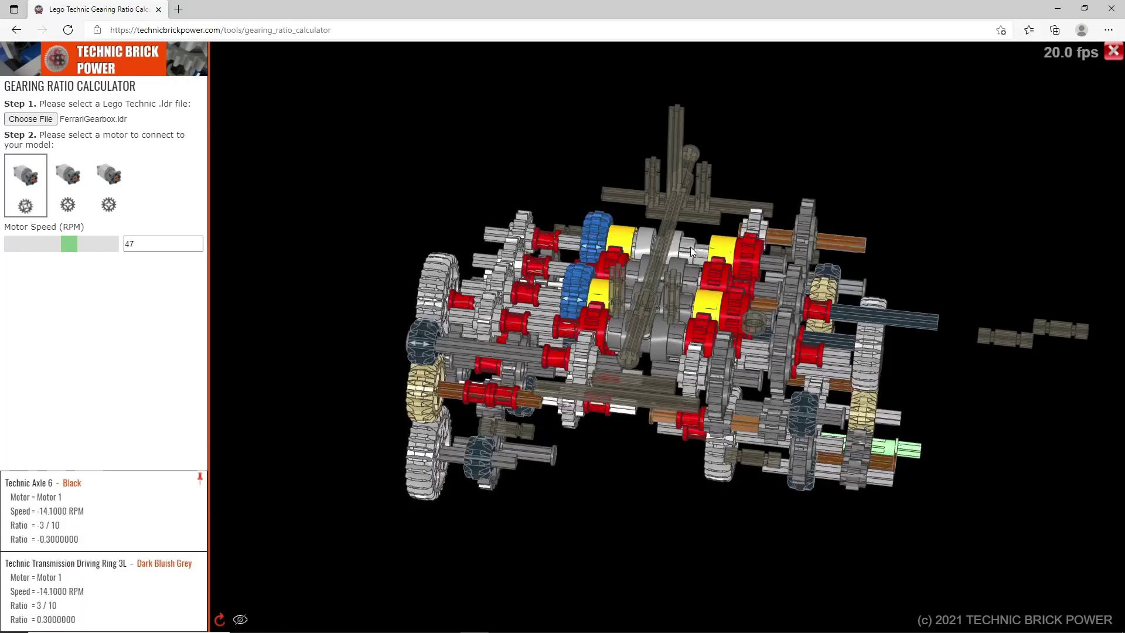
left_click(690, 248)
left_click(94, 619)
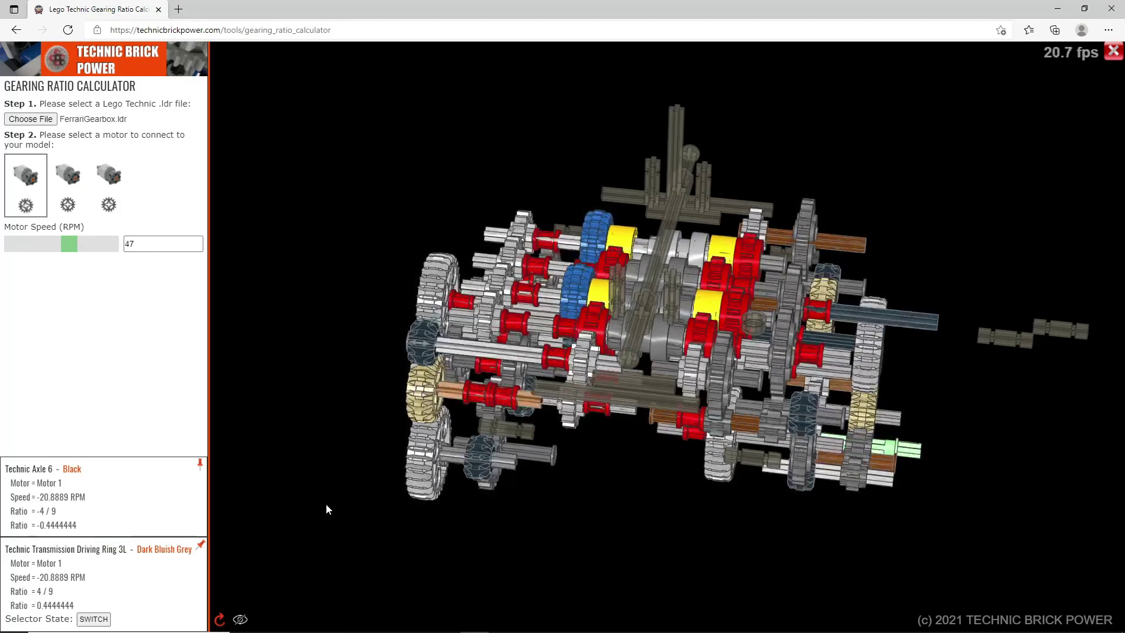
Select the dark bluish grey Technic Transmission Driving Ring 3L on the third shaft from the rear and switch its selector state.
left_click_drag(326, 503, 354, 511)
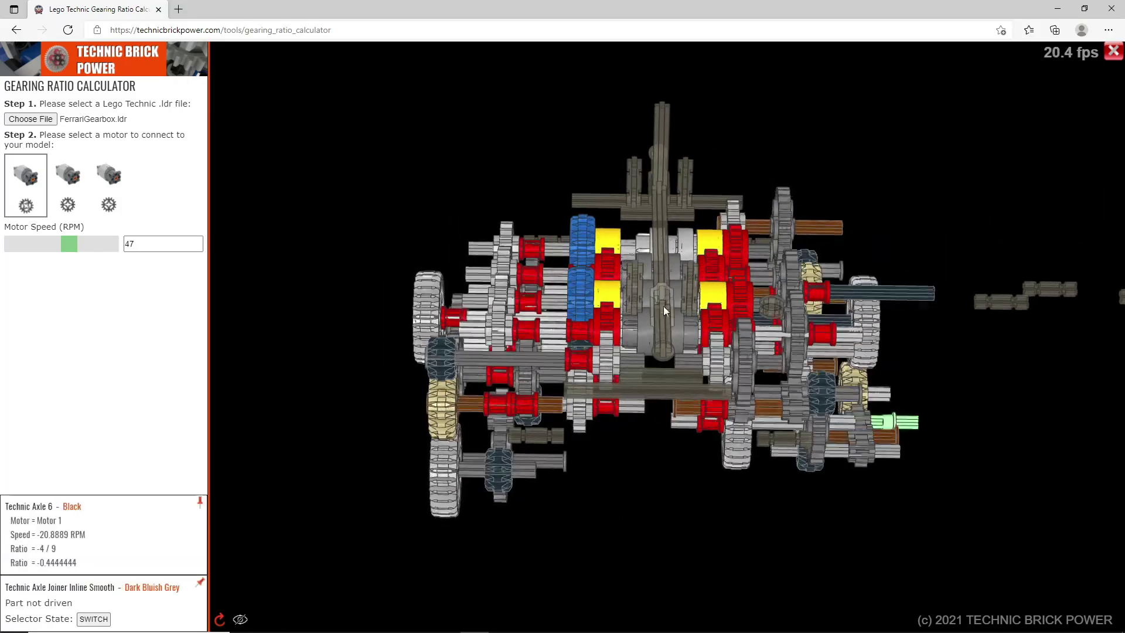
left_click_drag(644, 462, 679, 468)
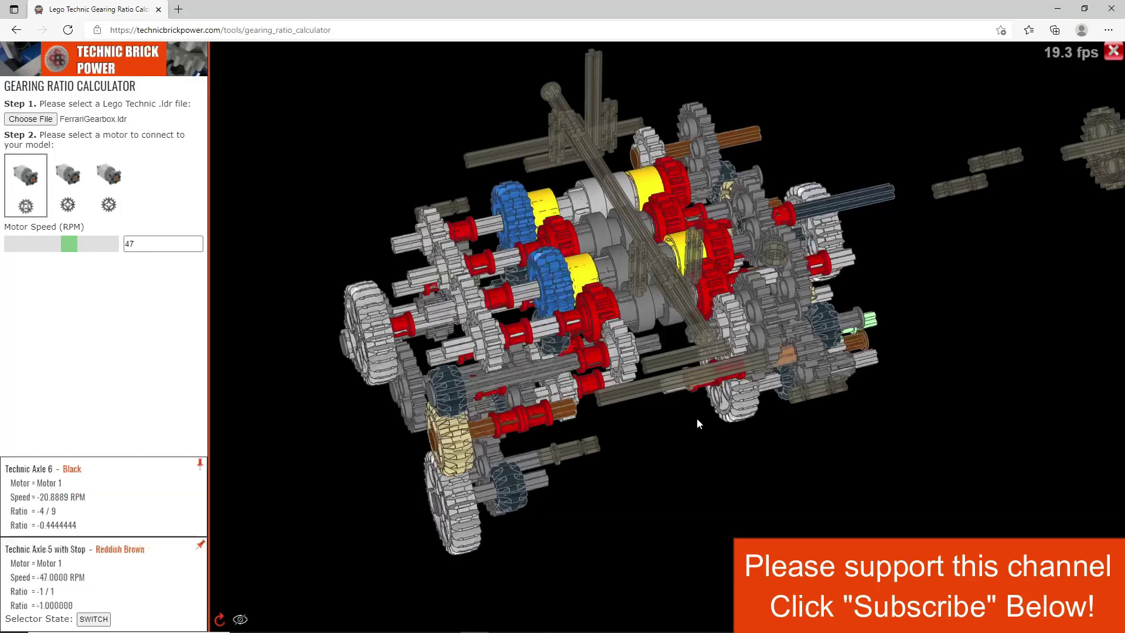
left_click_drag(671, 434, 688, 441)
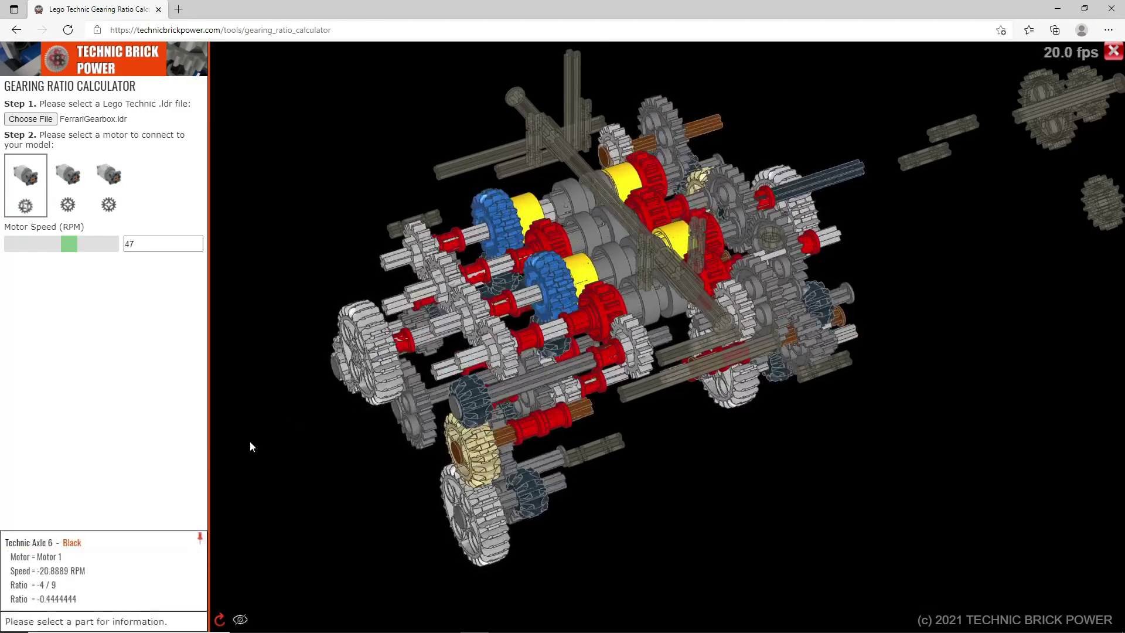
mouse_move(593, 208)
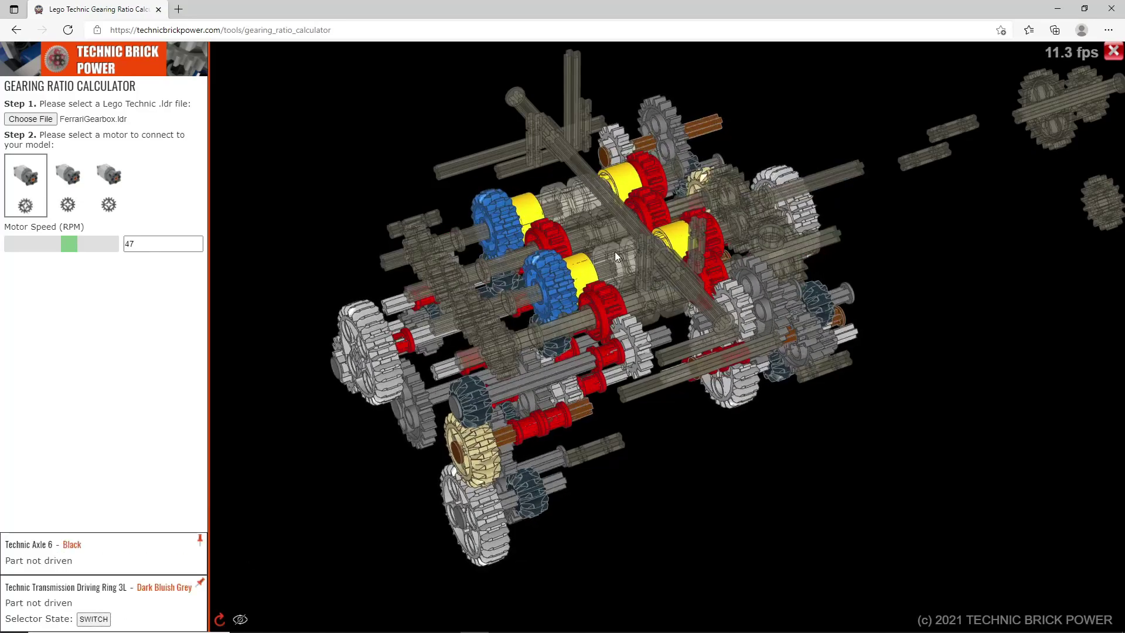
left_click(94, 619)
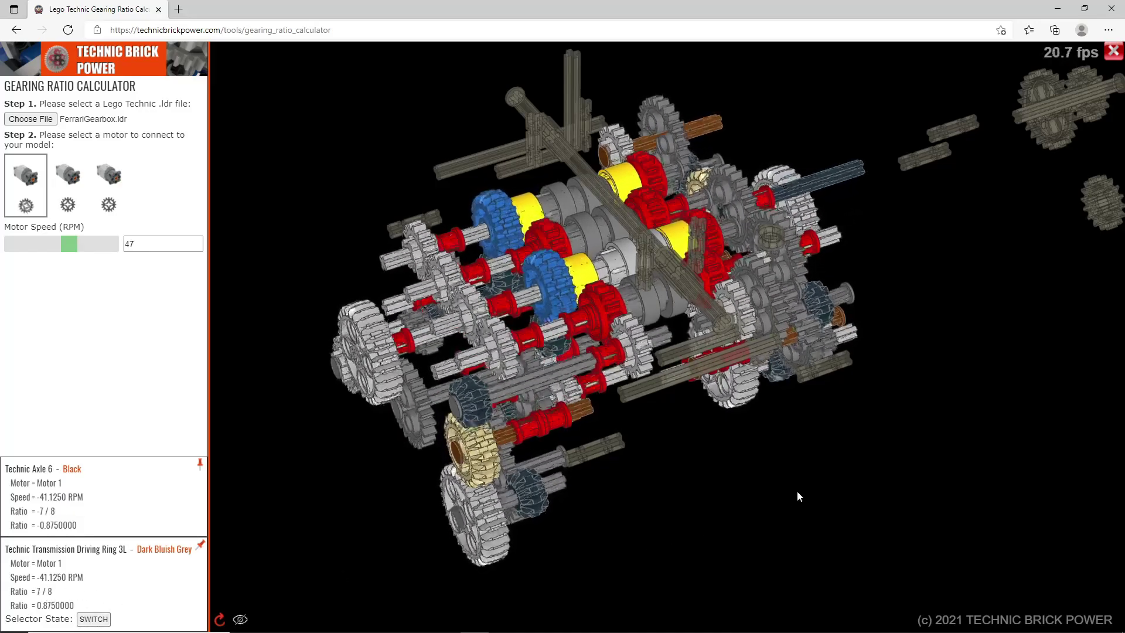
Shift the gearbox to another gear by switching driving rings, including the Technic Transmission Driving Ring 3L on the third shaft from the rear.
left_click_drag(797, 492, 717, 477)
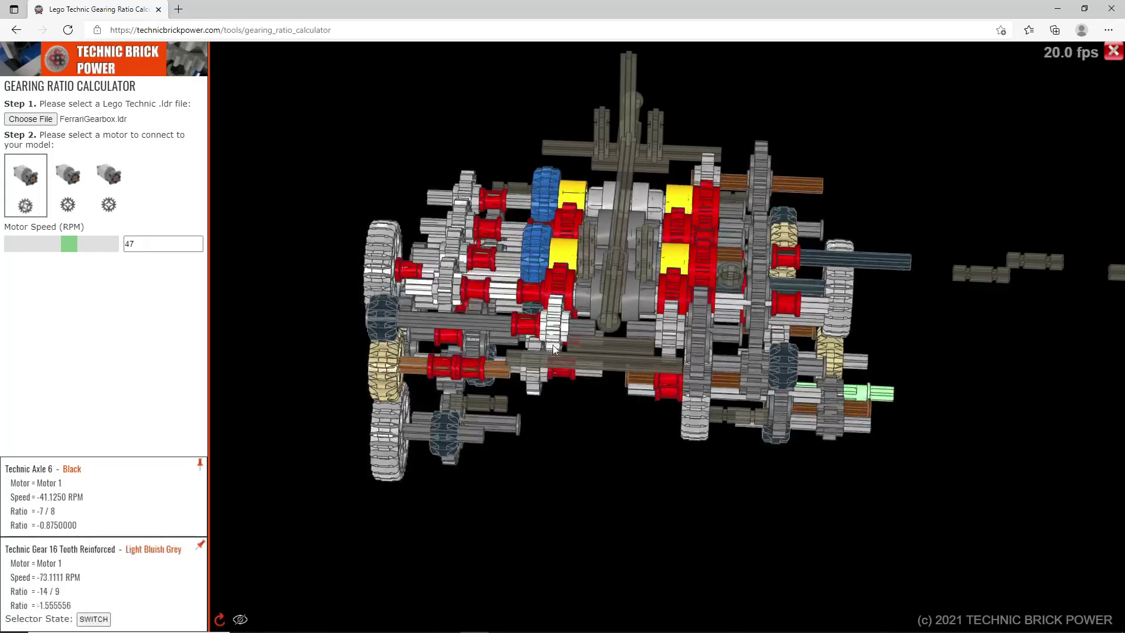
left_click(92, 619)
left_click_drag(508, 524, 557, 542)
left_click_drag(606, 485, 655, 536)
scroll(669, 544, "up", 2)
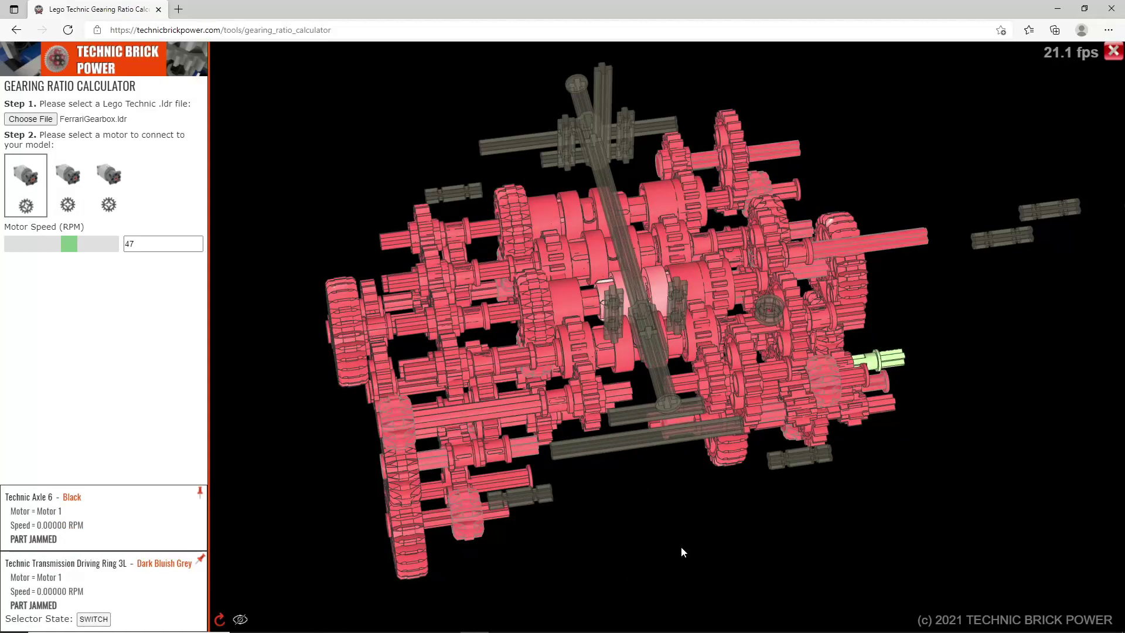
left_click(655, 300)
left_click_drag(678, 533, 656, 505)
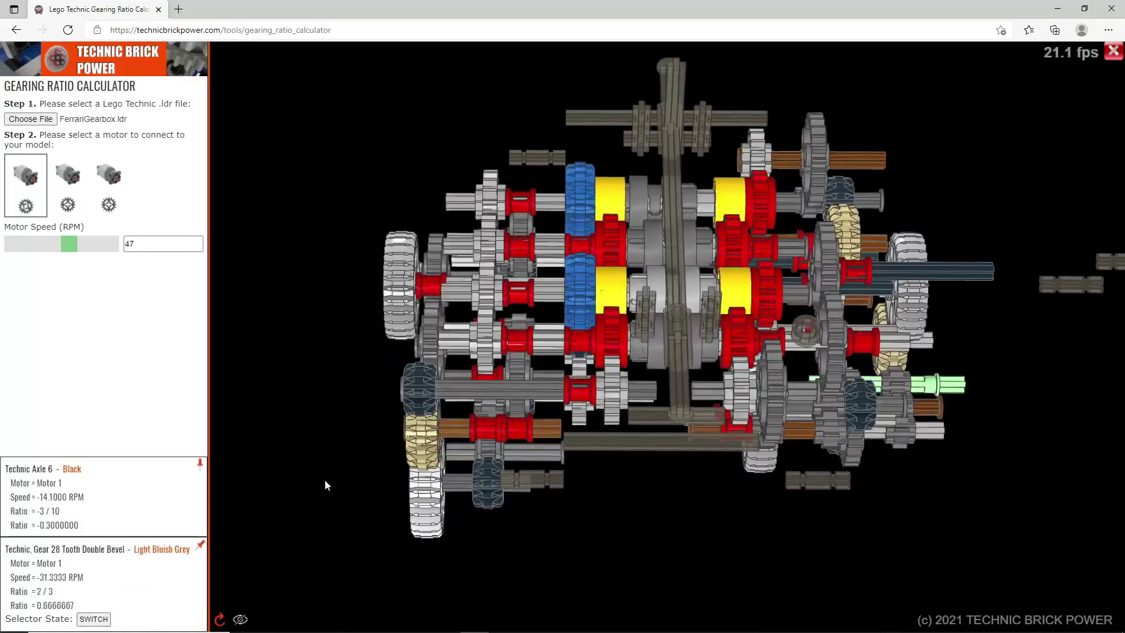
Change gear again by switching the selector states of the driving rings on the rearmost and frontmost shafts.
left_click_drag(586, 536, 604, 532)
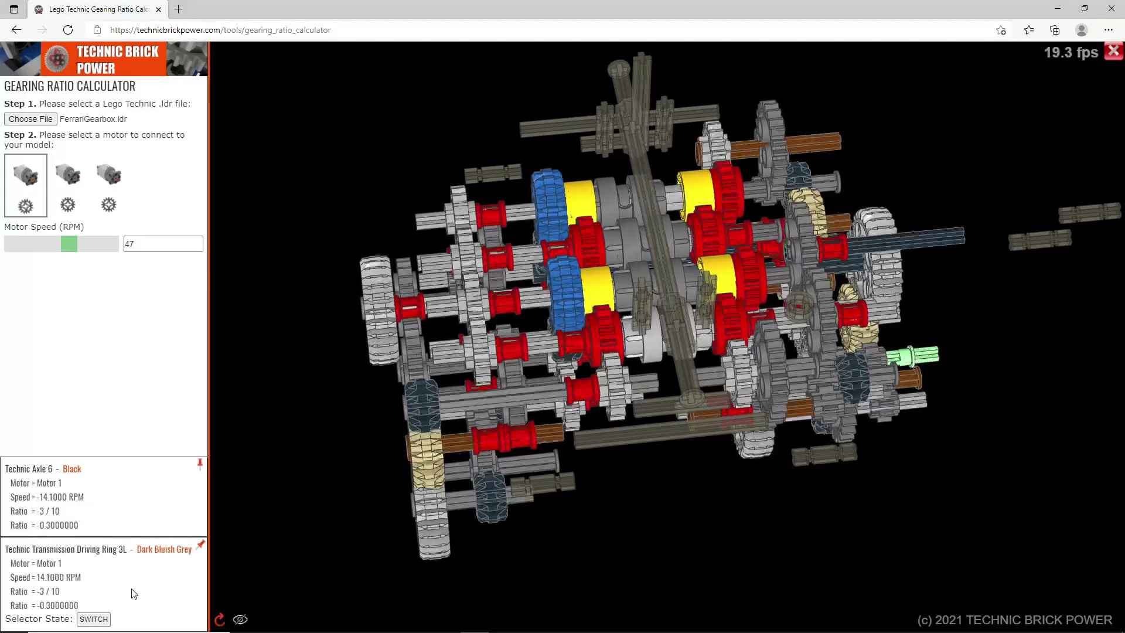
left_click(96, 619)
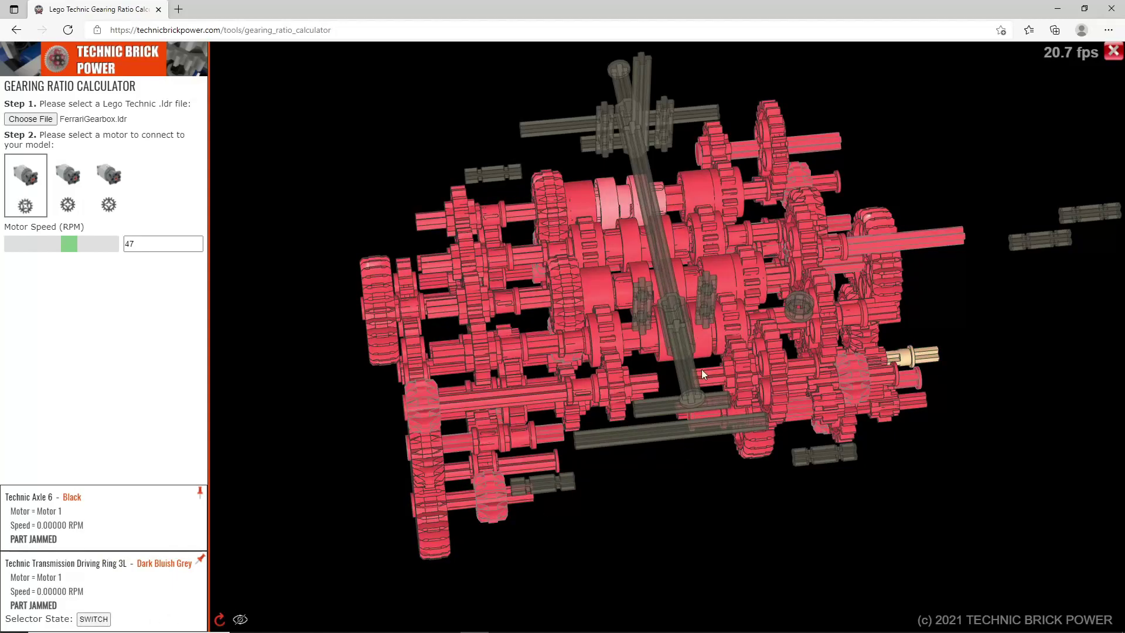
left_click(658, 344)
left_click_drag(649, 490, 678, 485)
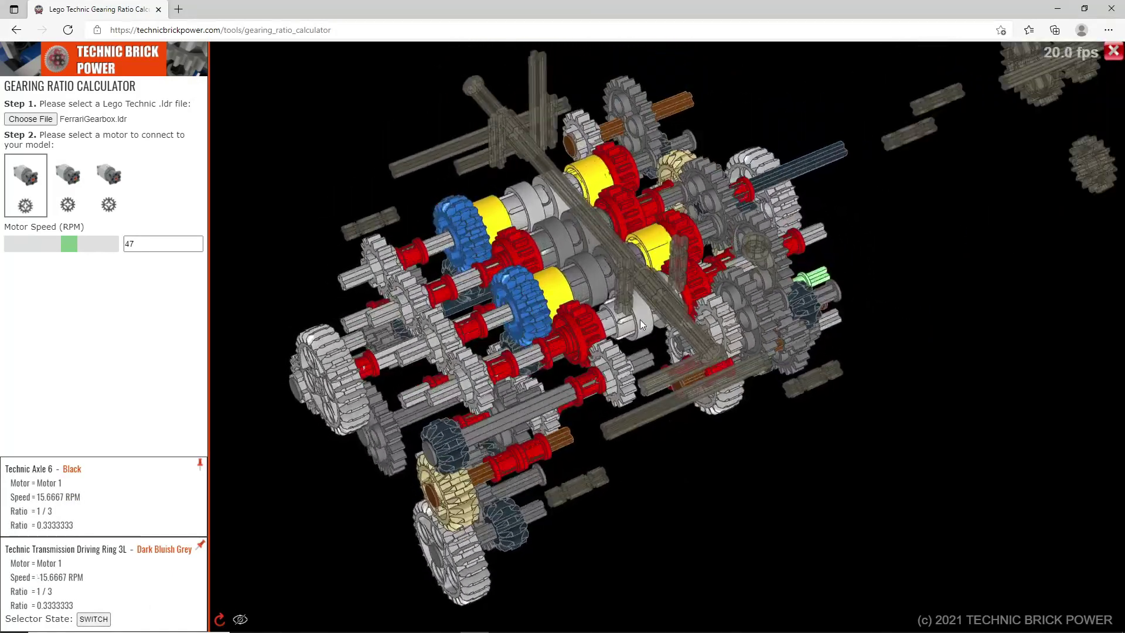
Select the Technic Transmission Driving Ring 3L on the frontmost shaft and switch its selector state.
left_click(640, 319)
left_click(94, 619)
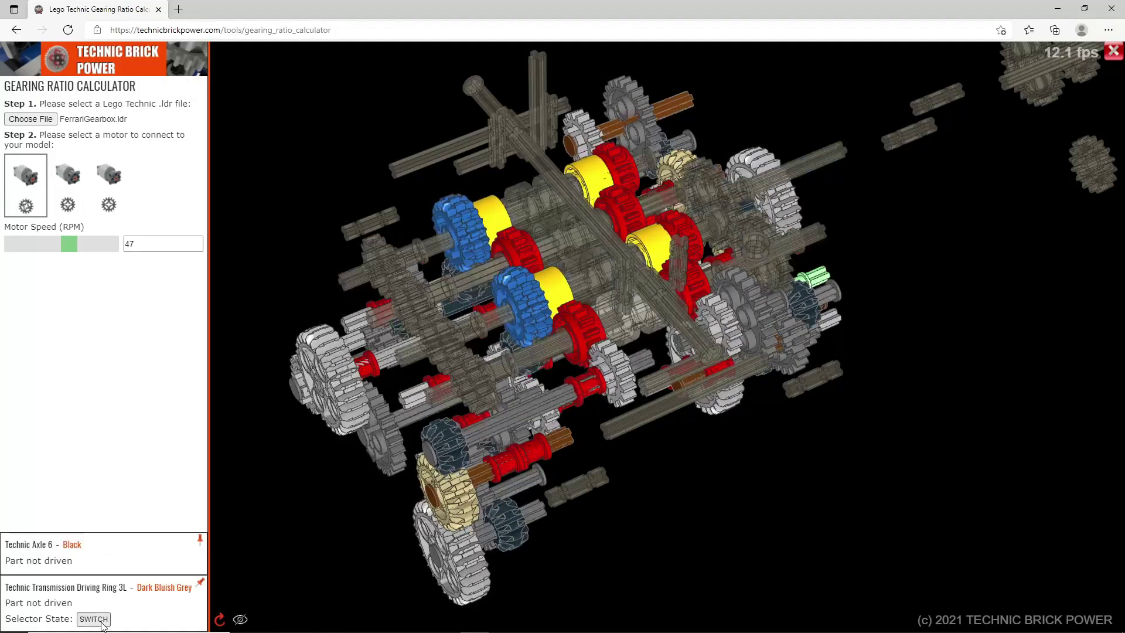
left_click_drag(792, 489, 752, 496)
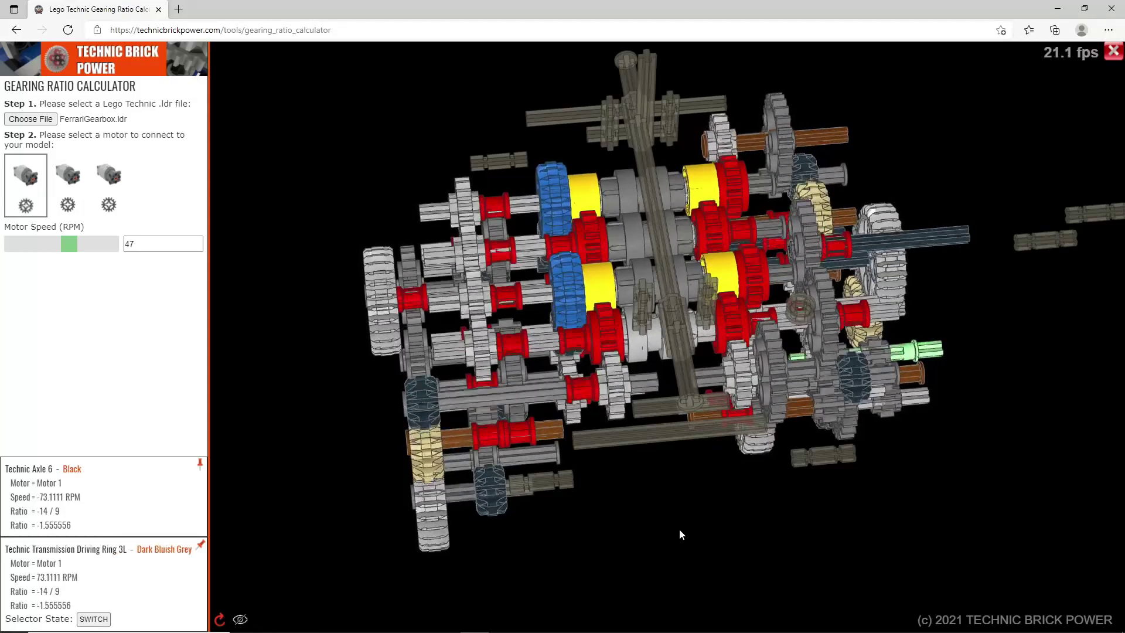
Hide the undriven shift lever and loose parts, and examine the driven gear train from several angles.
left_click_drag(680, 530, 729, 469)
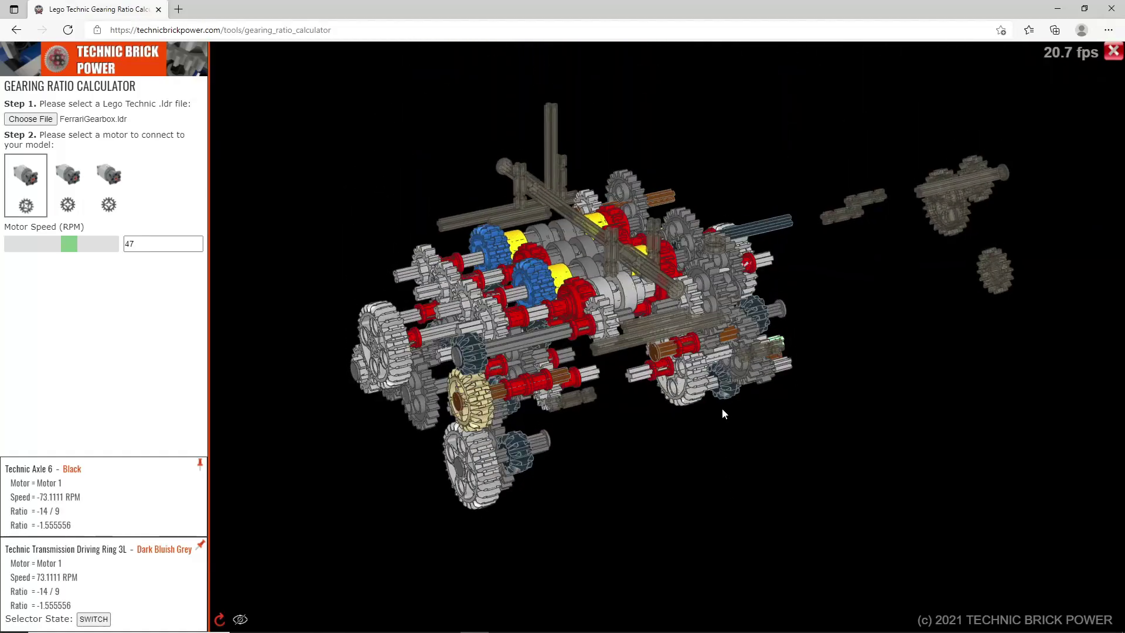
left_click_drag(721, 413, 716, 443)
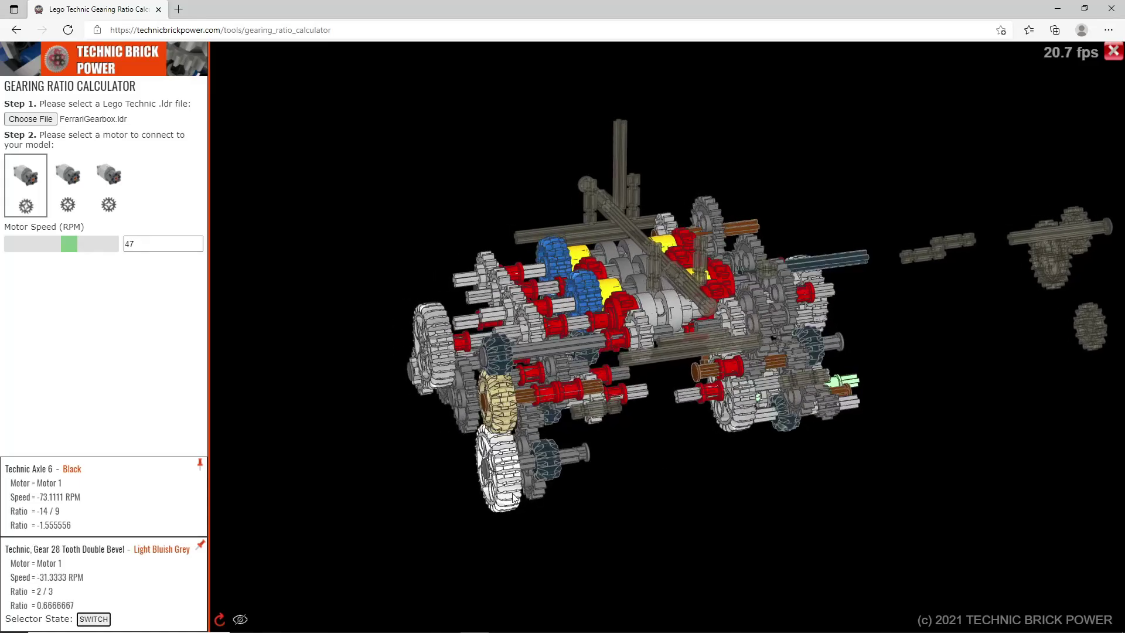
left_click(240, 619)
left_click_drag(726, 510, 700, 520)
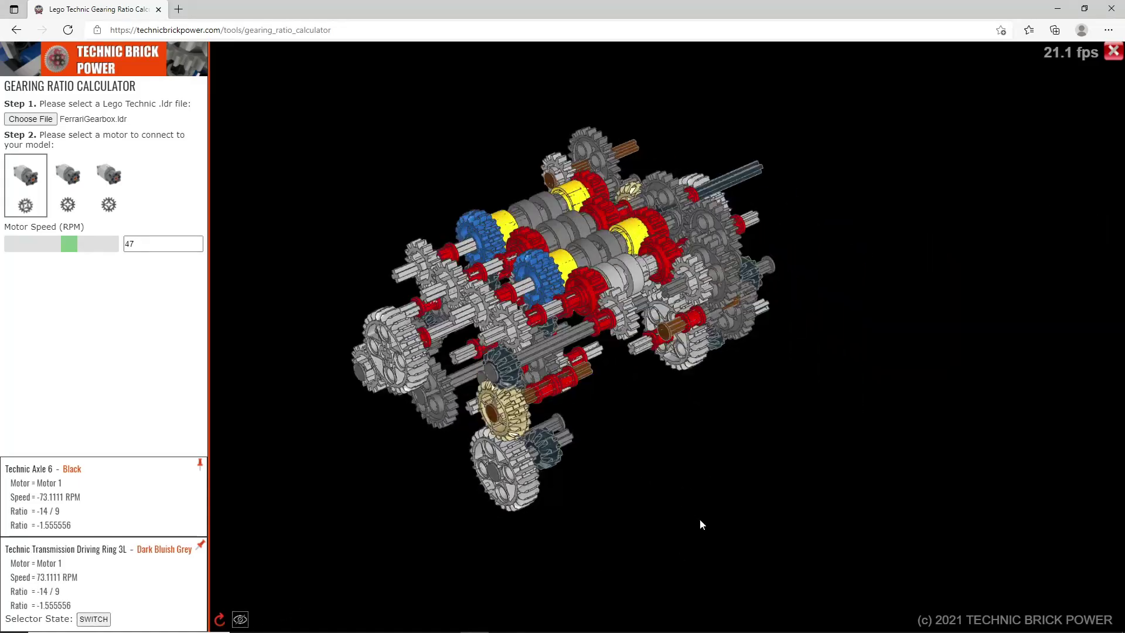
scroll(700, 520, "up", 1)
left_click_drag(659, 462, 535, 442)
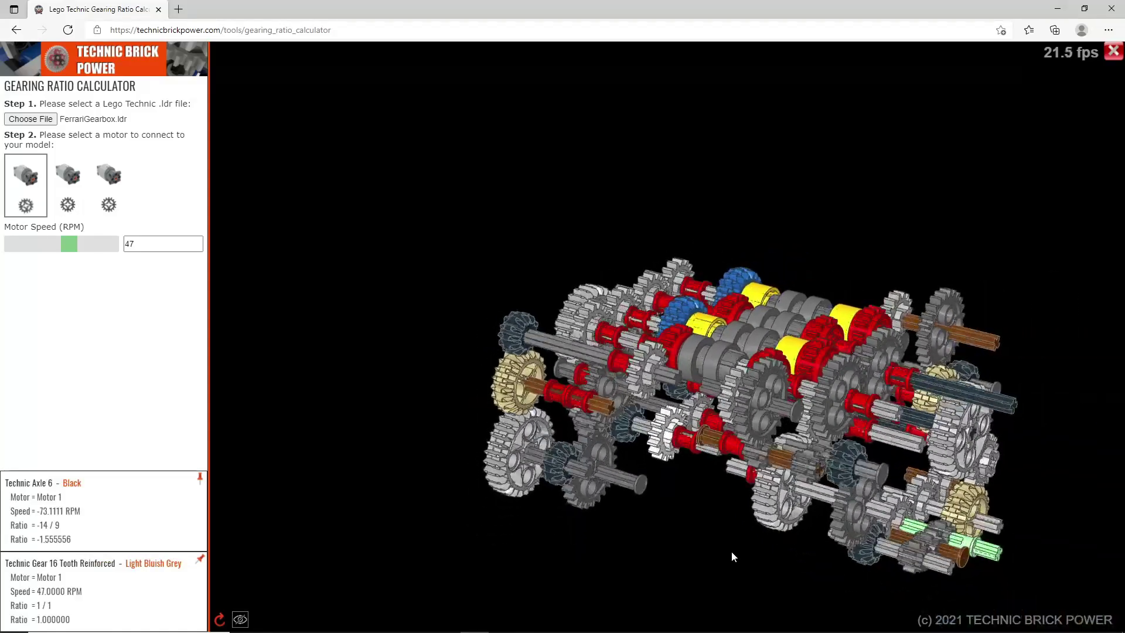